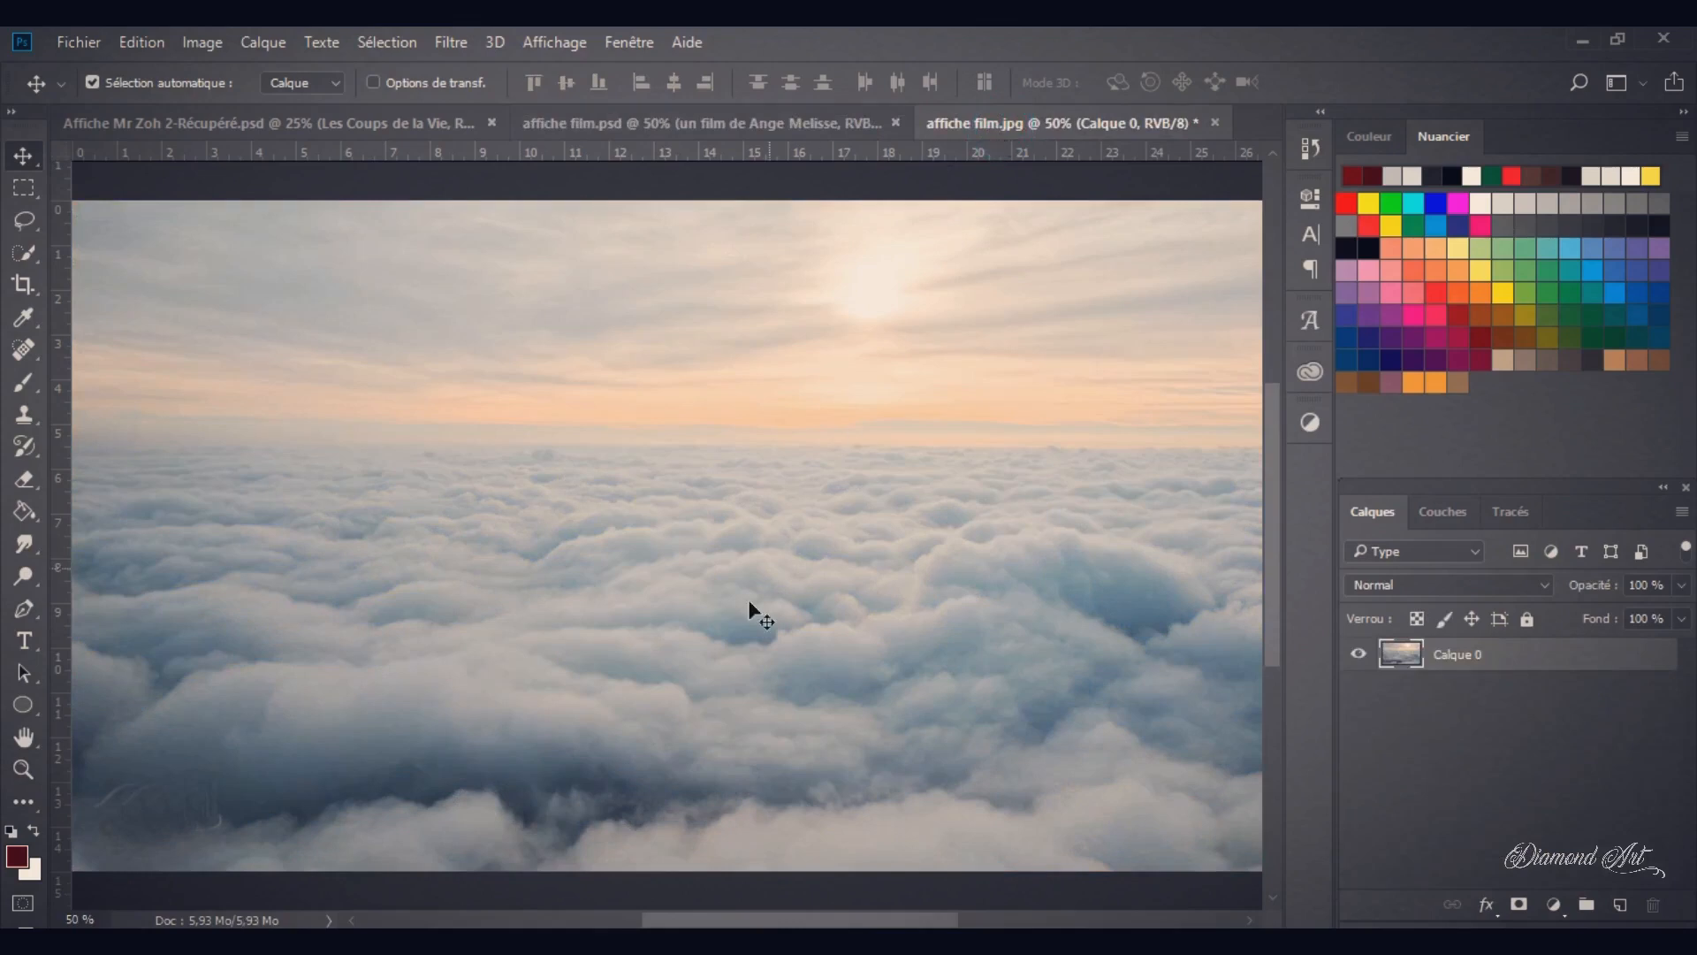
Step: View the finished poster in affiche film.psd, and return to the cloud image affiche film.jpg
left_click(787, 125)
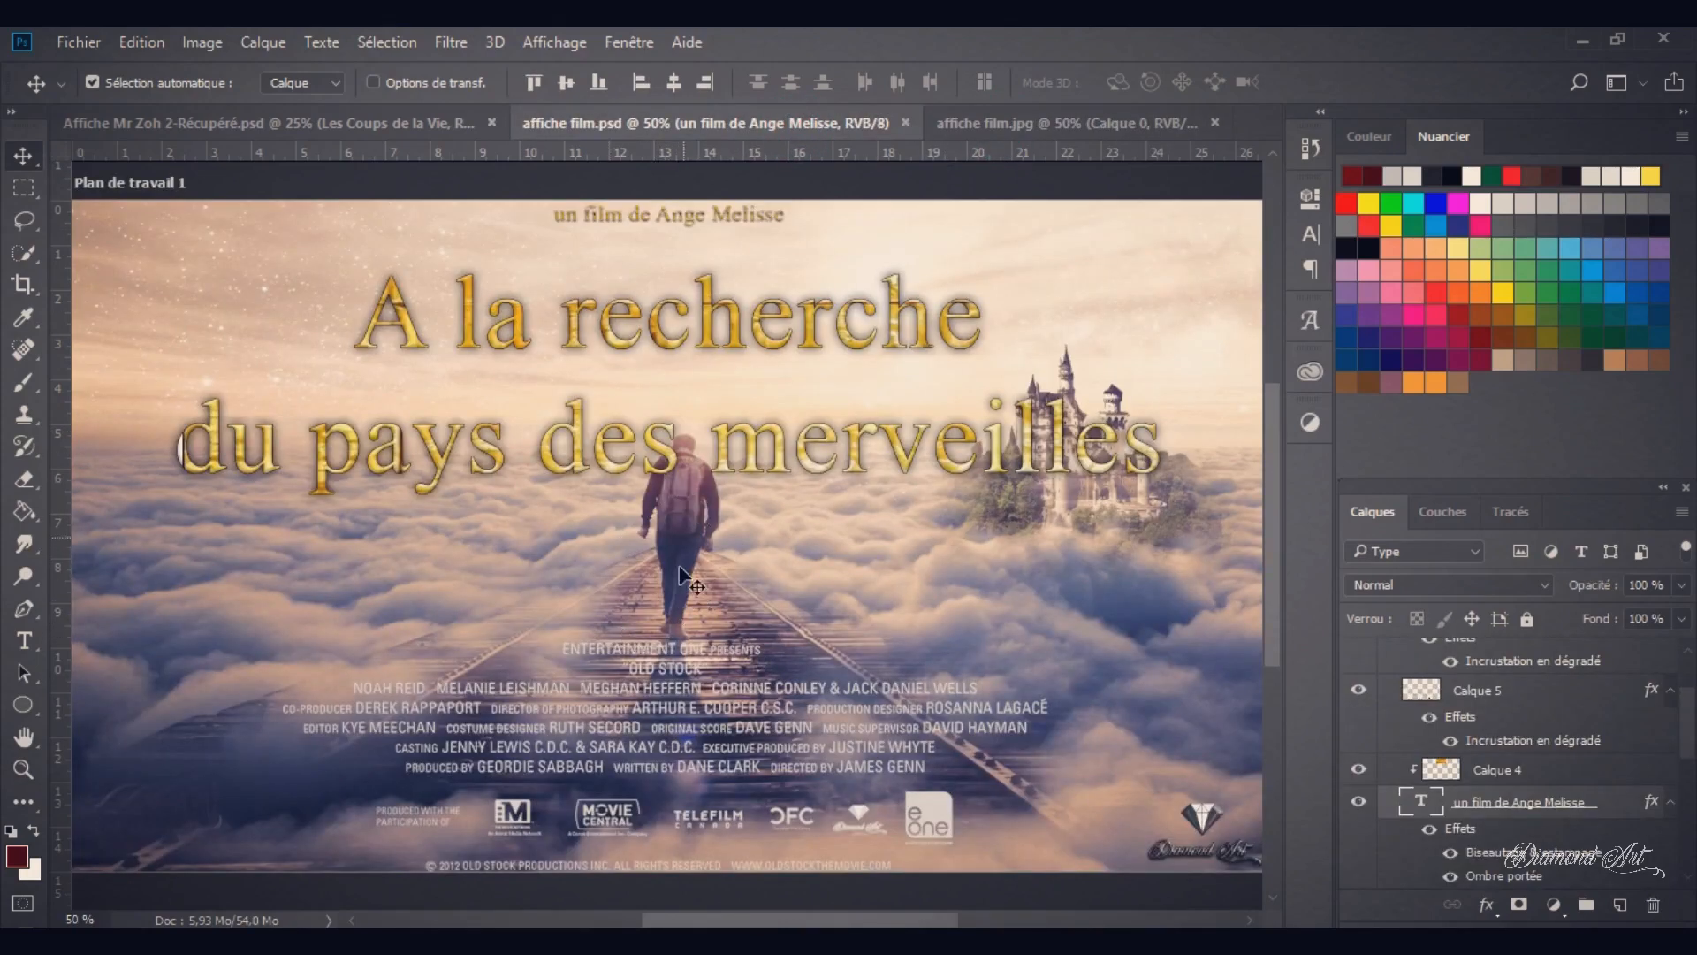
left_click(1047, 124)
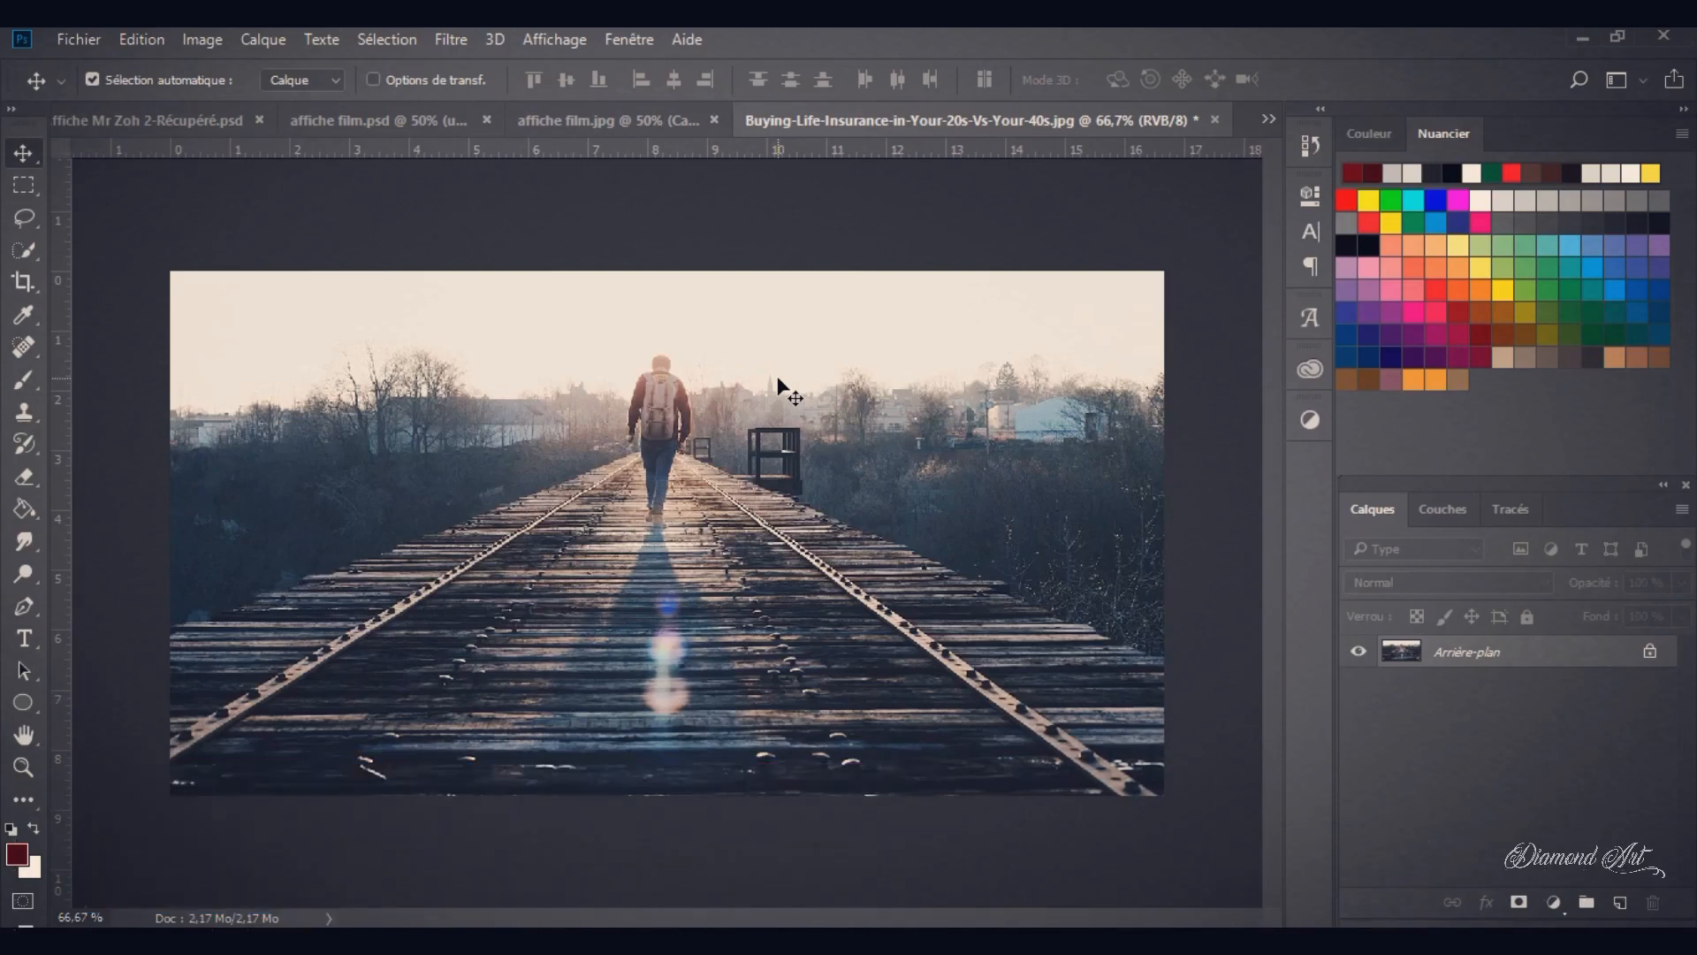
Step: Activate the Pen tool in path mode (Tracé) for the bridge photo
left_click(23, 606)
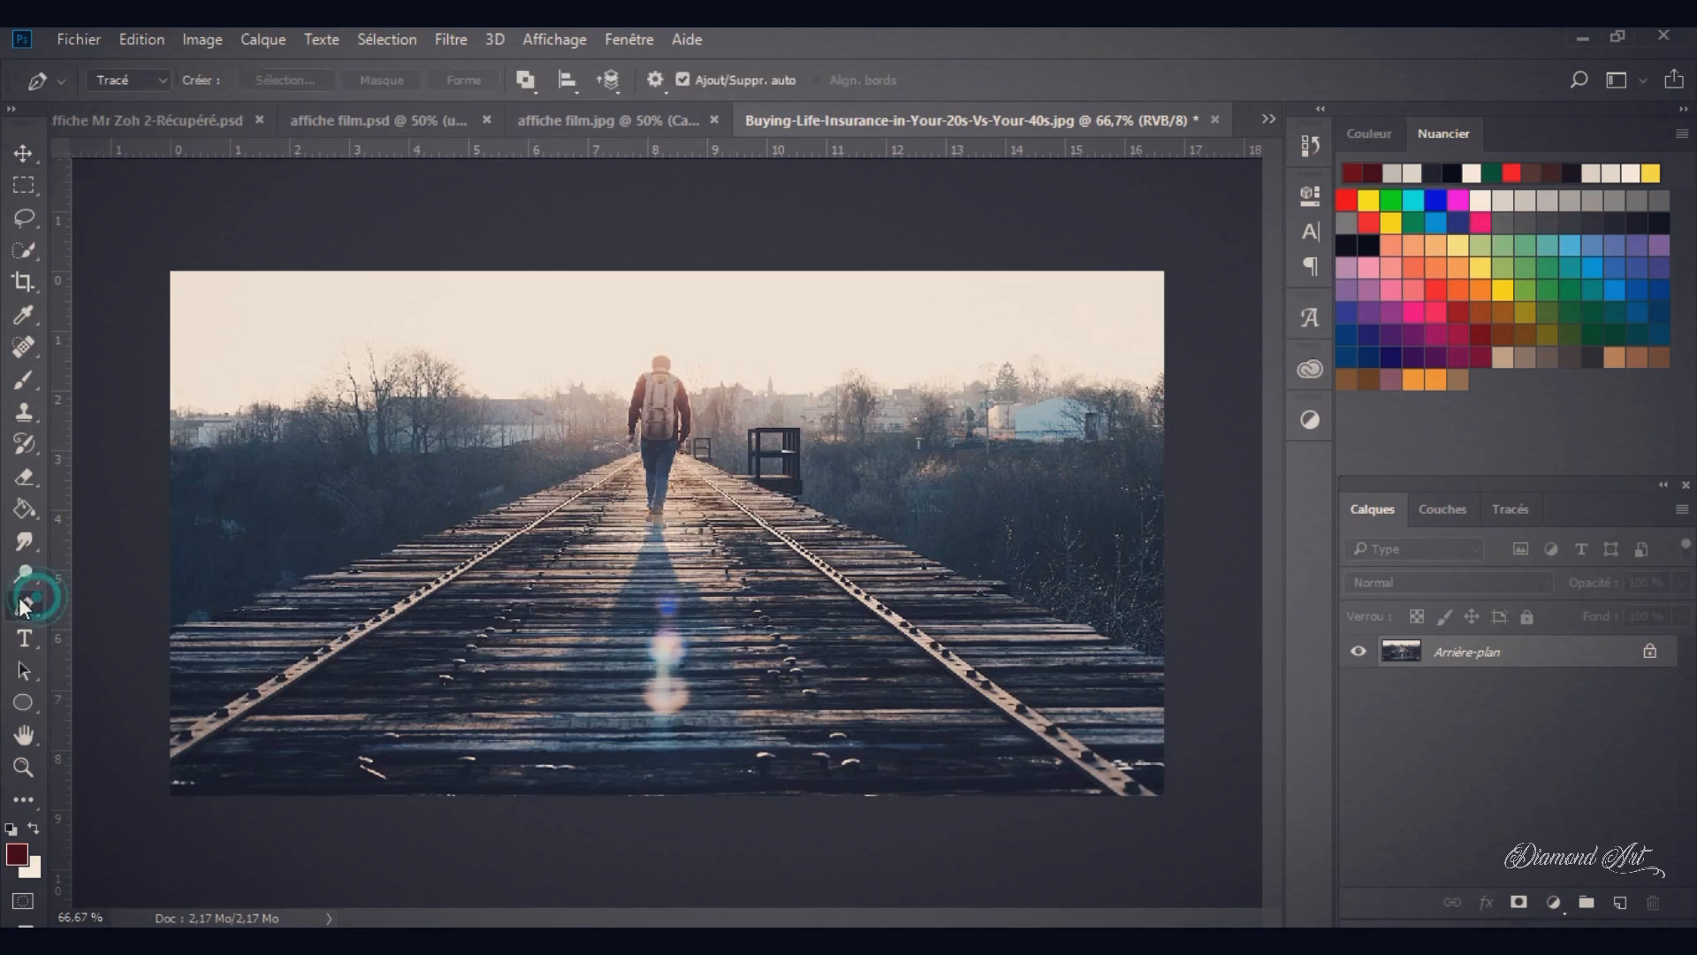
left_click(165, 81)
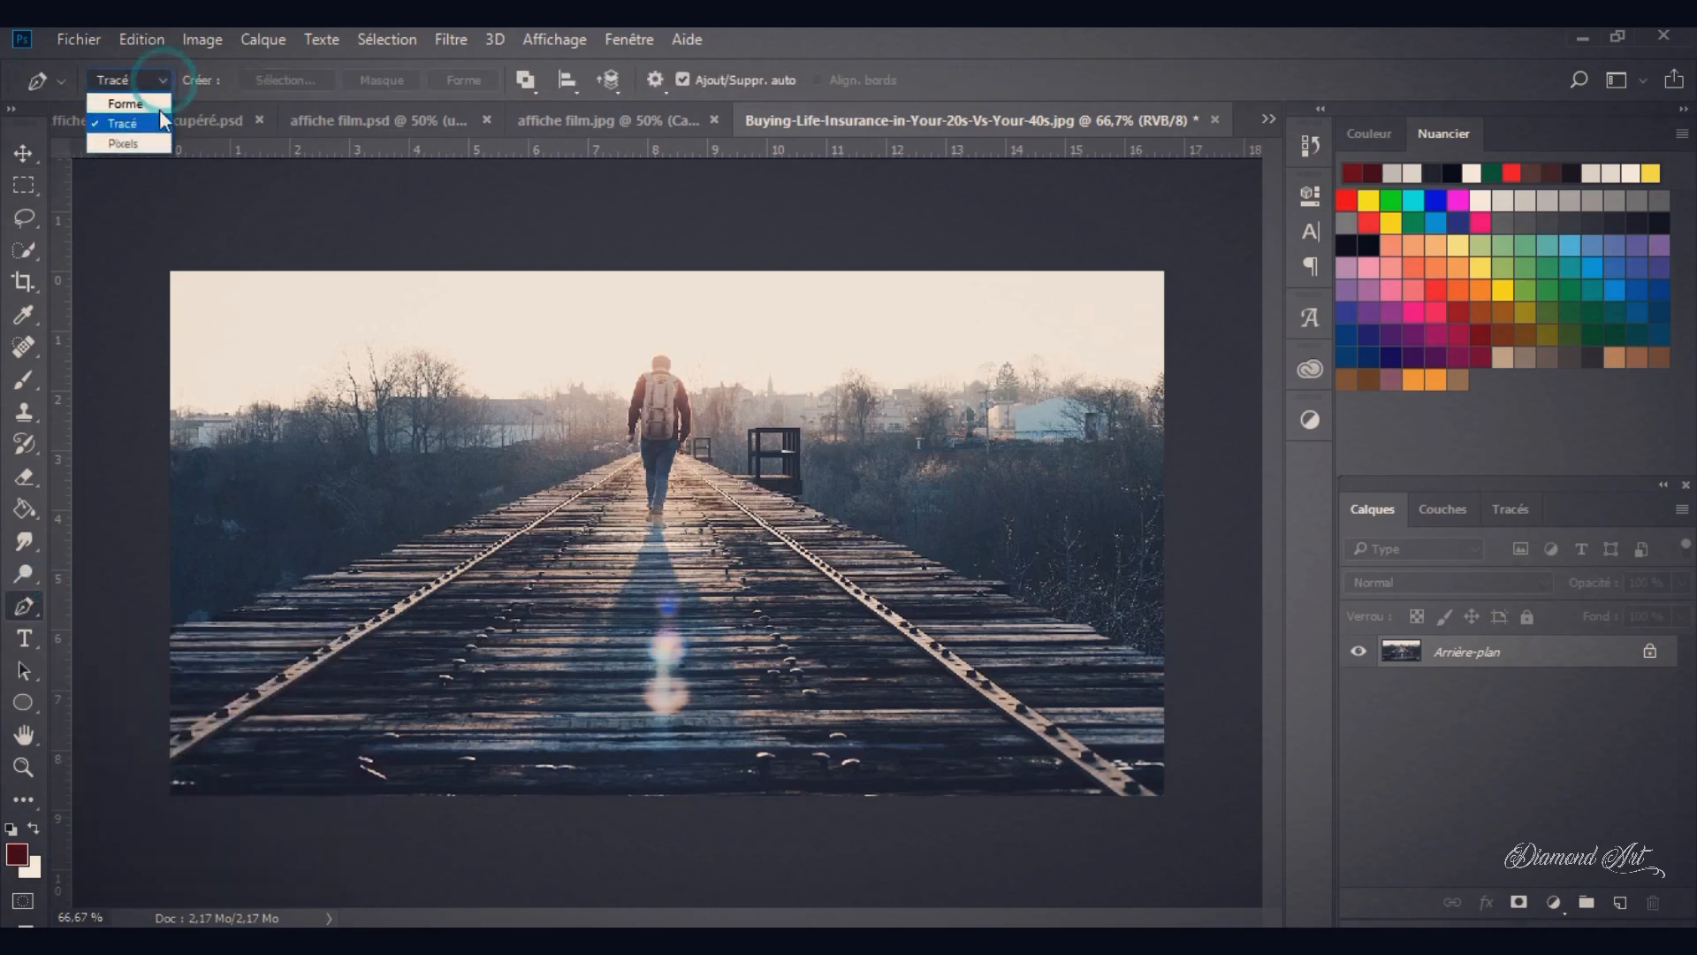
left_click(163, 72)
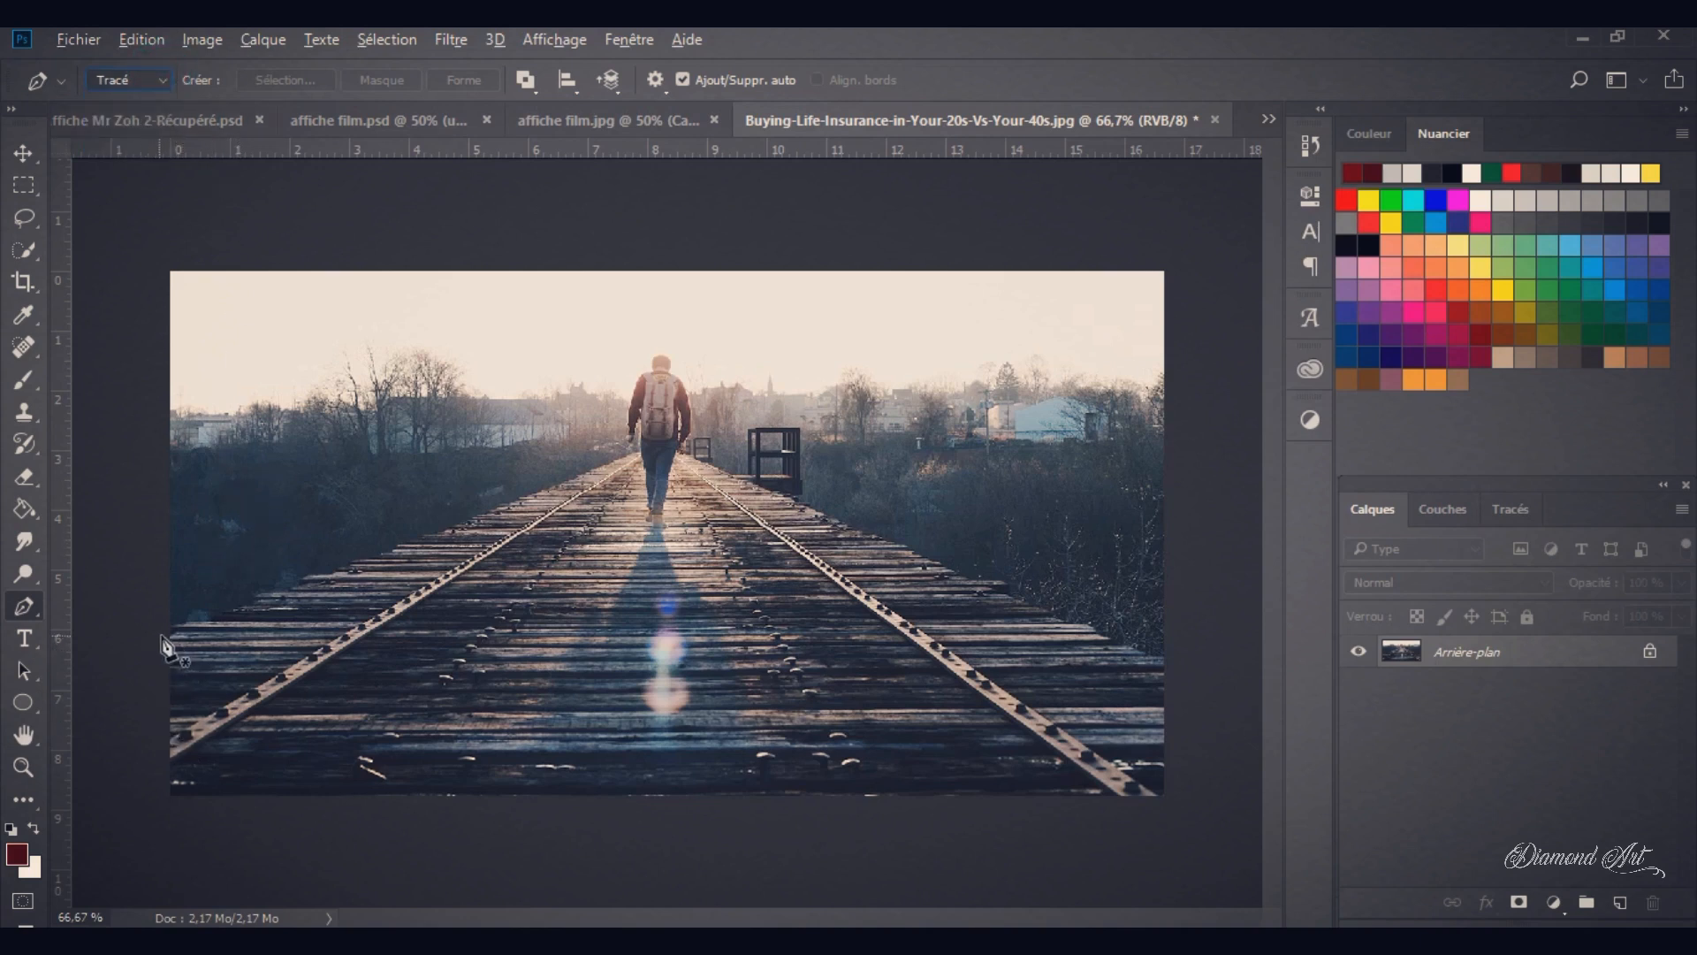
key("alt")
key("v")
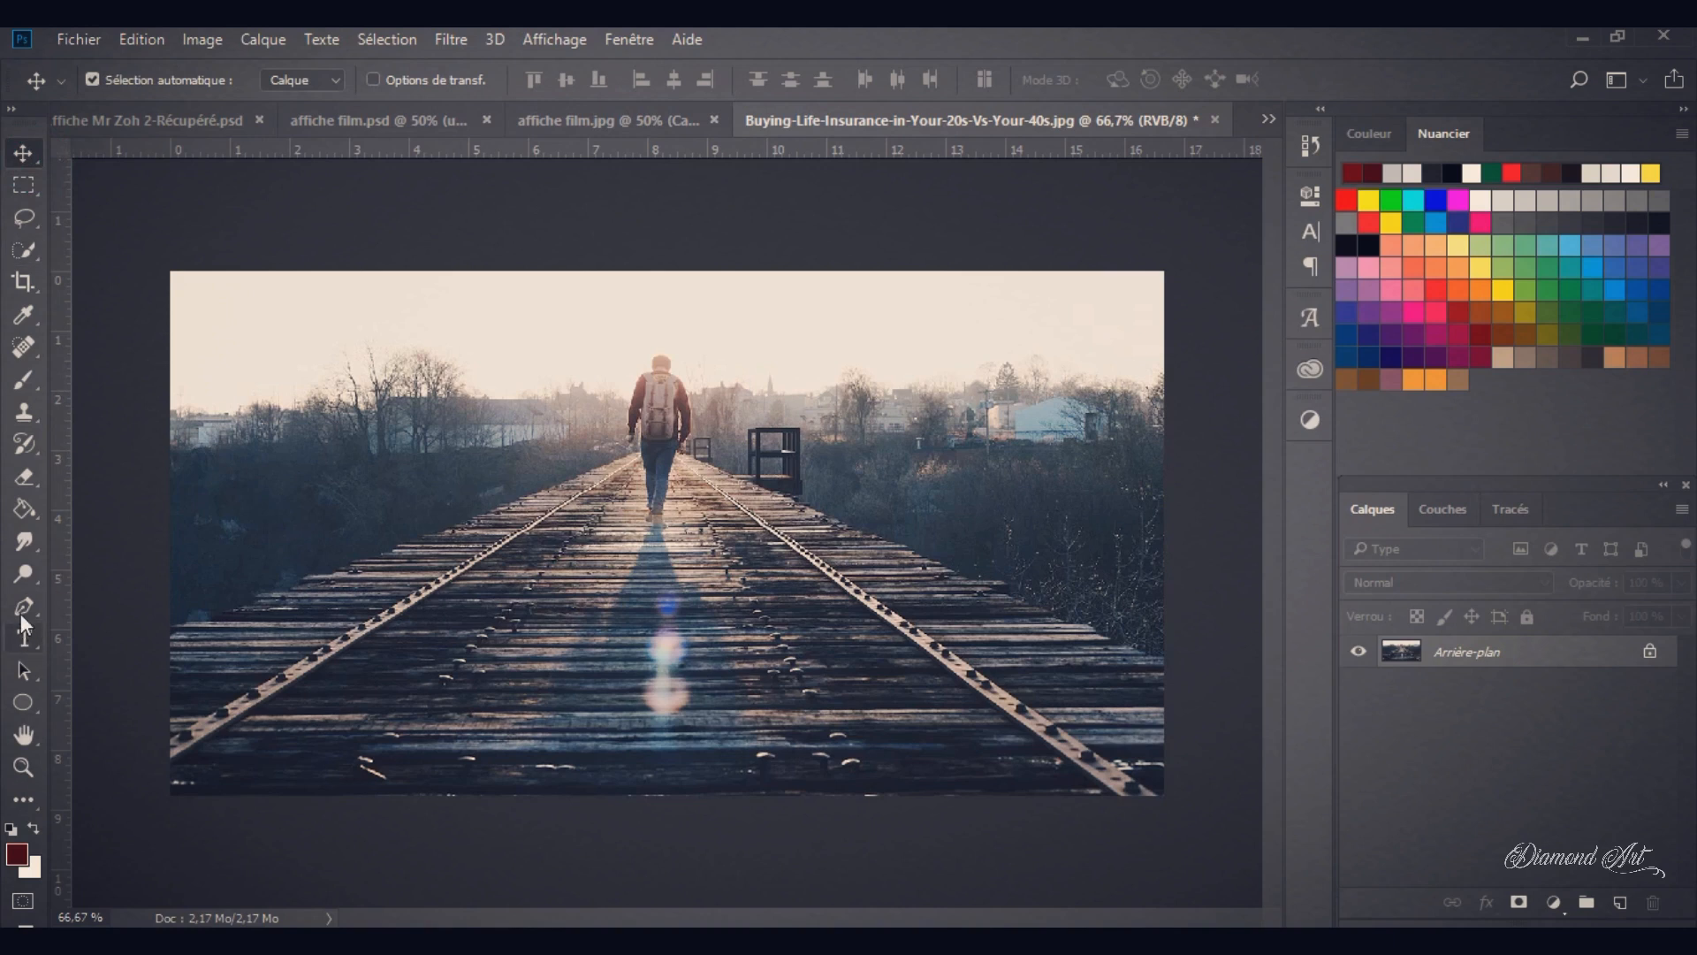
left_click(23, 610)
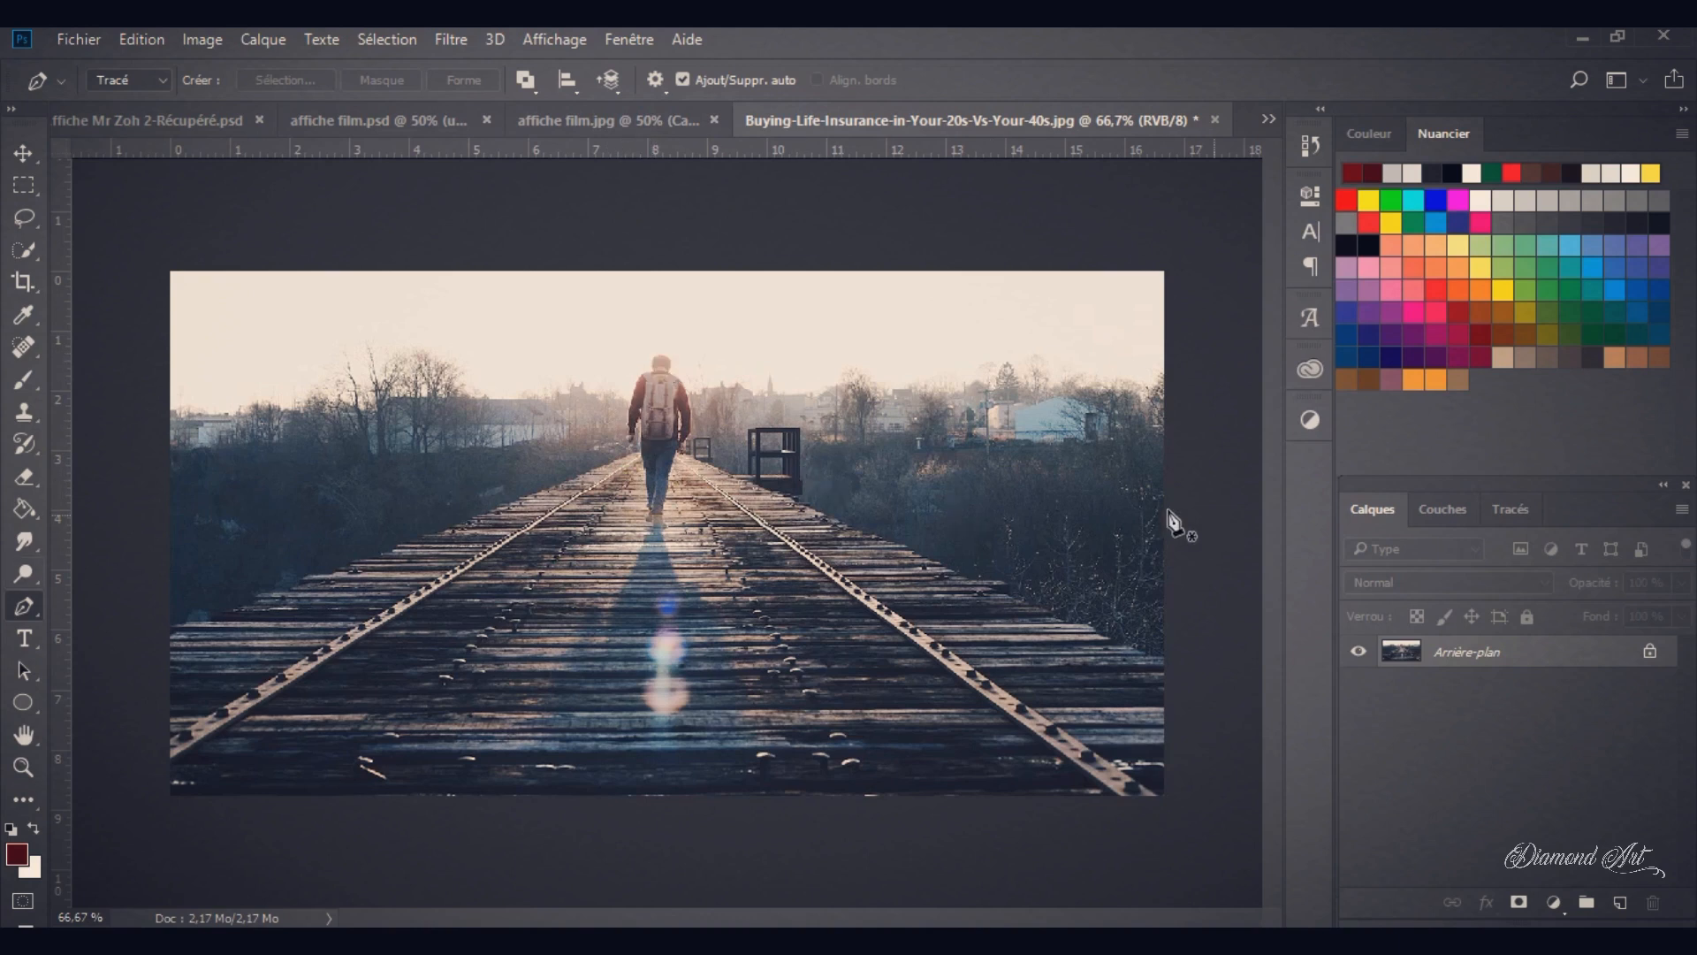
Step: View the cloud background in affiche film.jpg again, and return to the bridge photo
left_click(630, 39)
left_click(1237, 40)
left_click(655, 124)
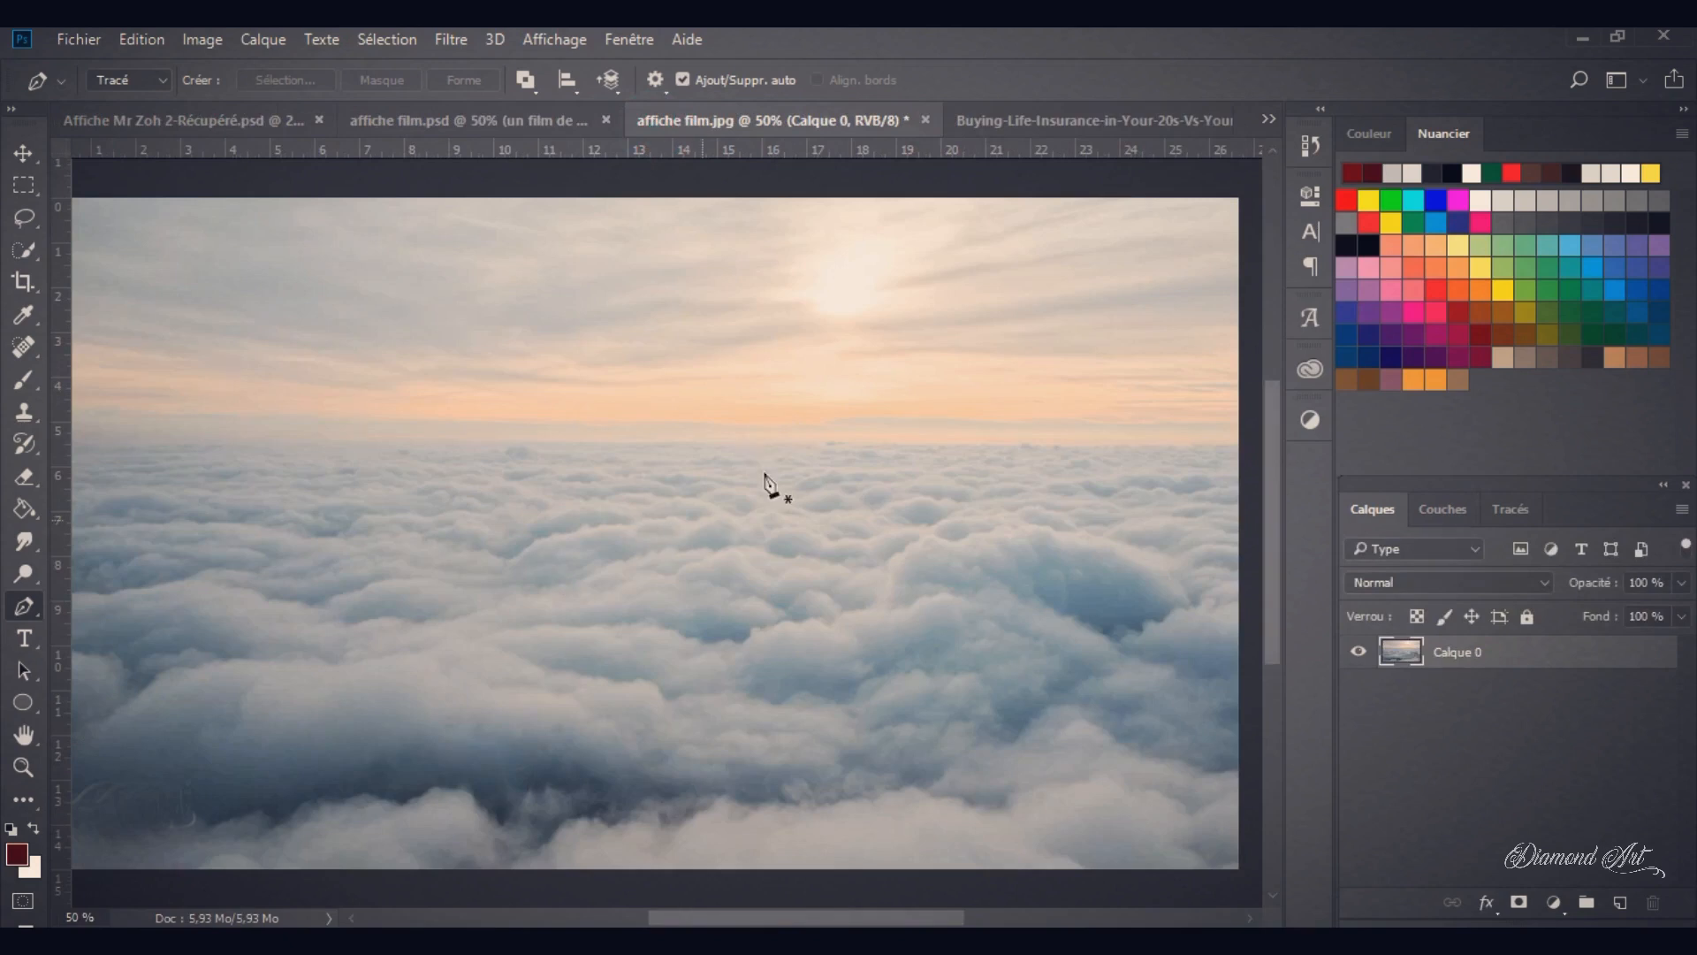
left_click(1104, 122)
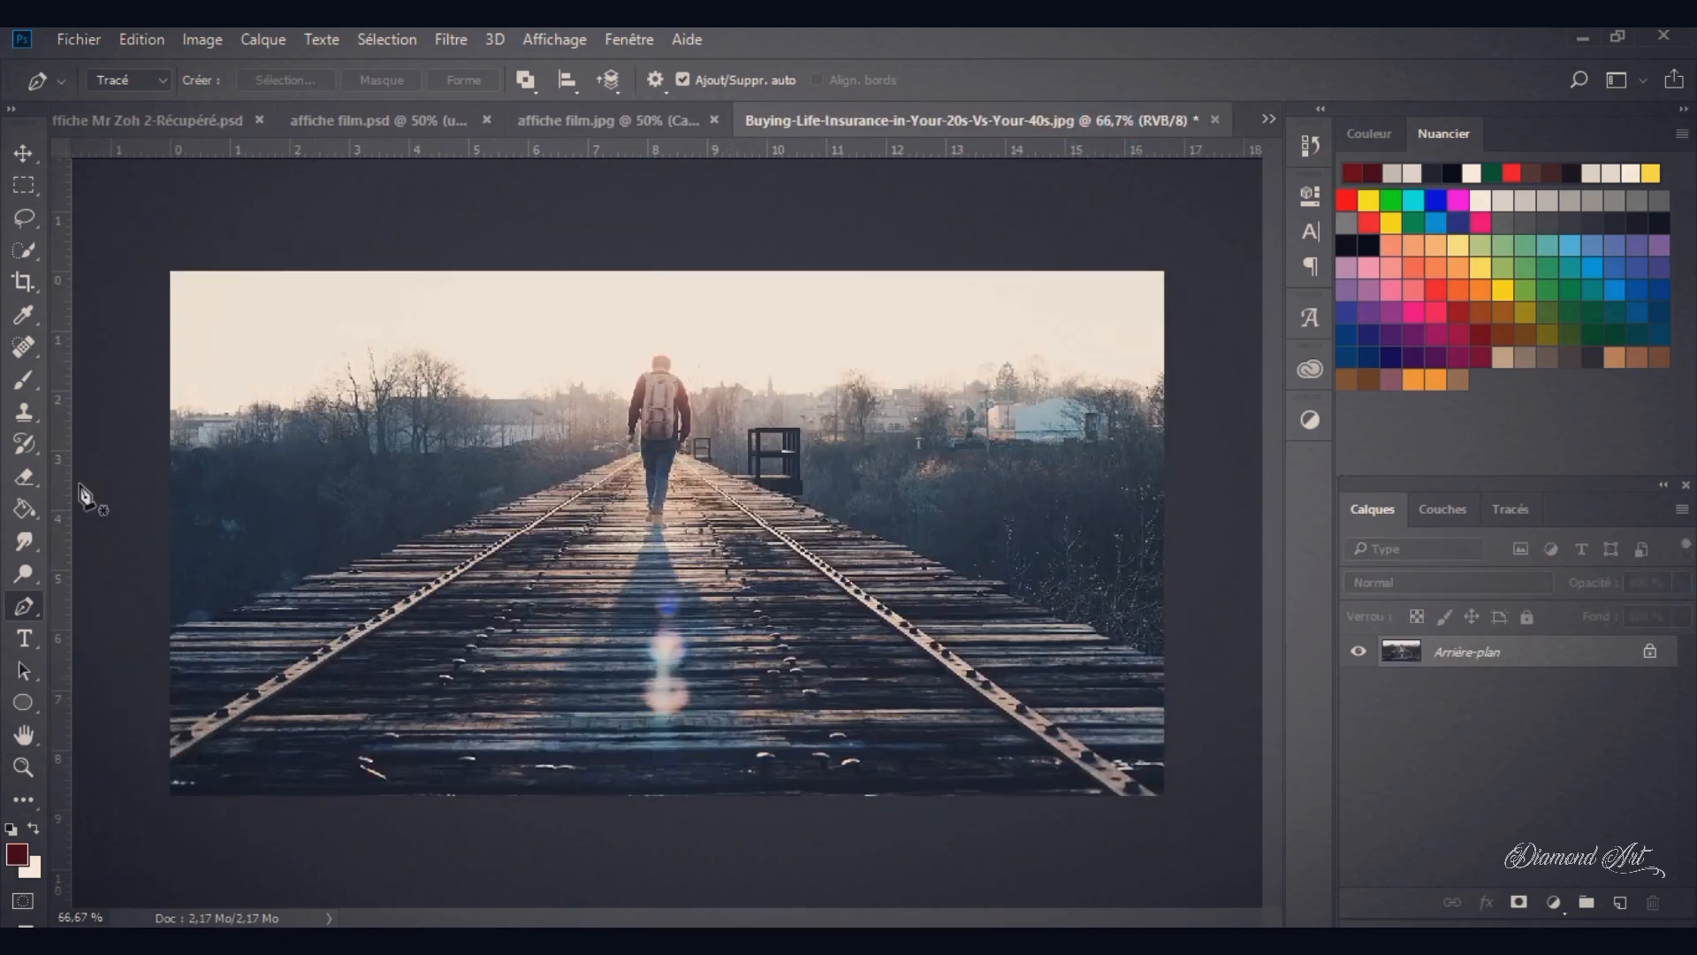
Step: Start a pen path at the bridge's bottom-left corner and trace the lower part of its left plank edge
scroll(157, 680, "up", 11)
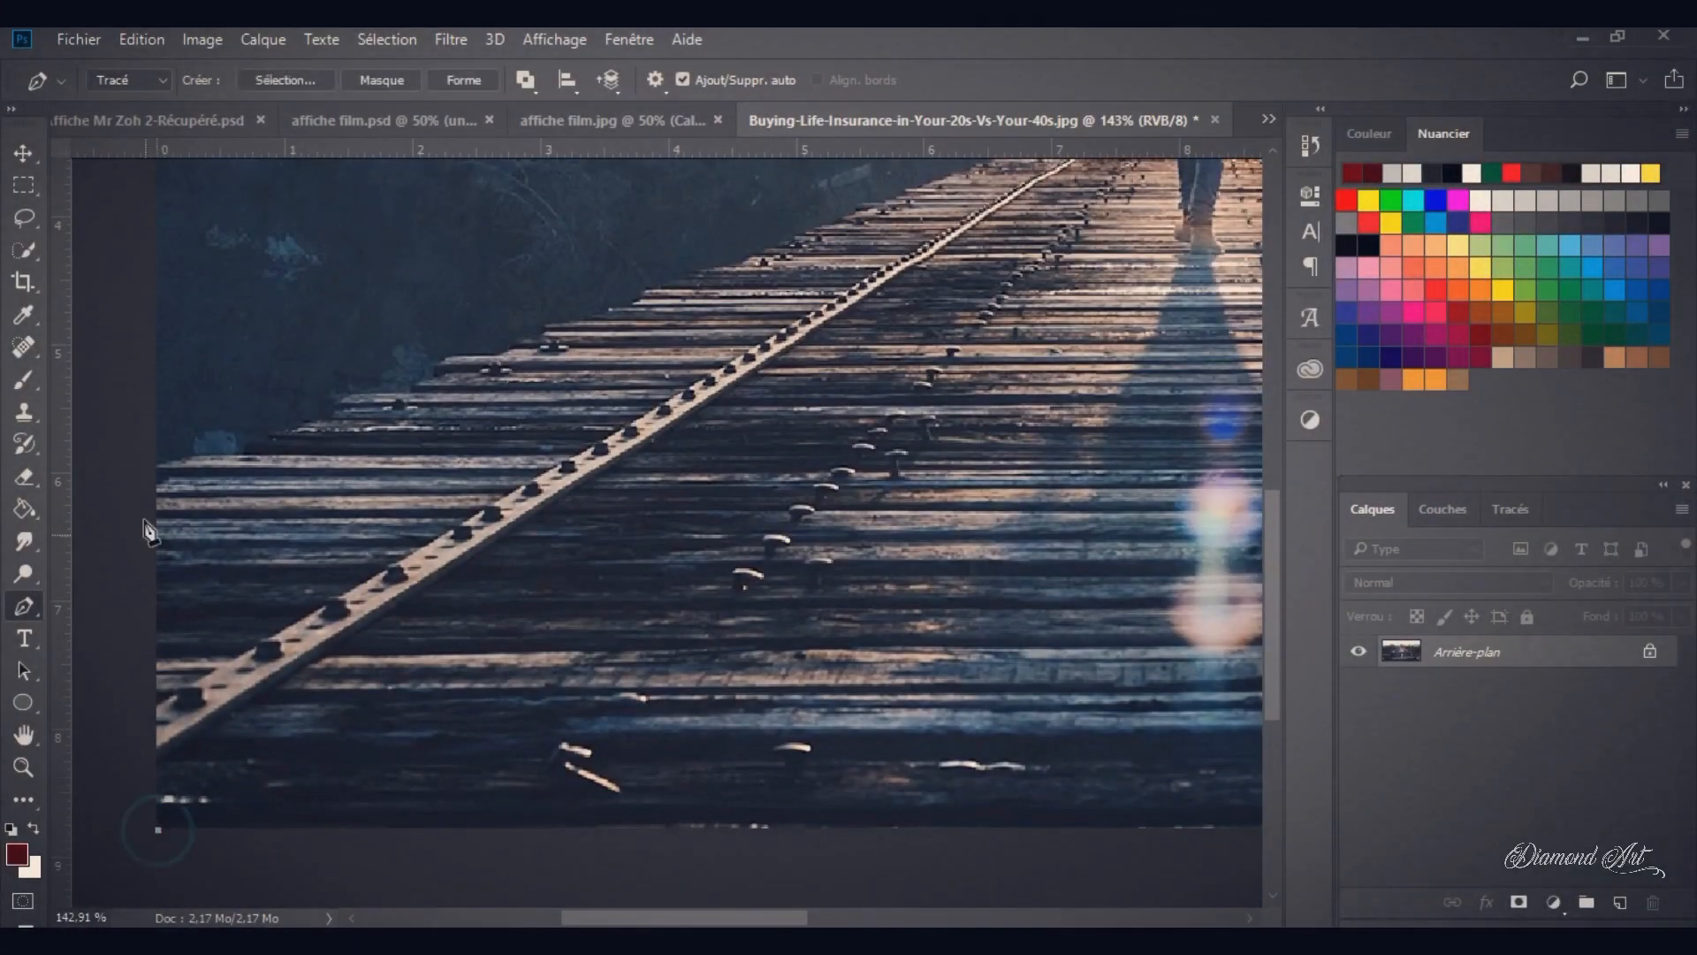
left_click(157, 829)
left_click(157, 482)
left_click(184, 452)
left_click(221, 449)
left_click(253, 441)
left_click(275, 429)
left_click(320, 412)
left_click_drag(352, 391, 382, 391)
left_click(409, 387)
left_click(448, 358)
left_click(504, 351)
left_click(543, 328)
left_click(601, 313)
left_click(629, 303)
left_click(656, 284)
left_click(705, 268)
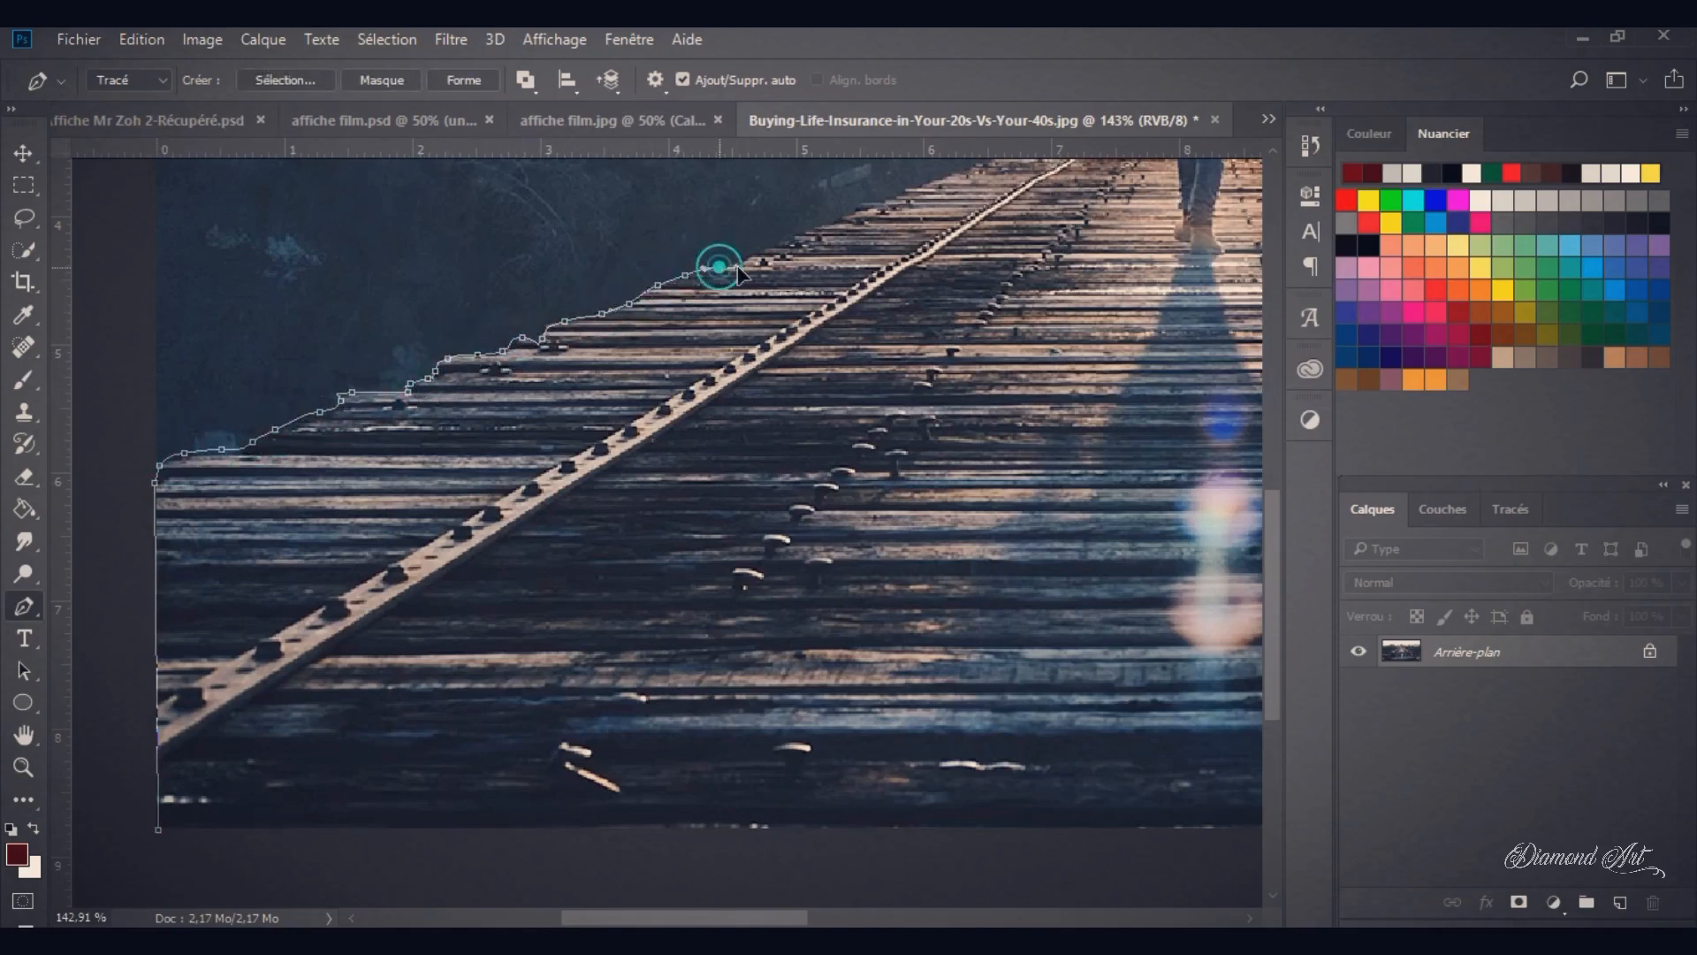
Step: Continue the path along the bridge's left edge up to the walking man's leg
scroll(743, 292, "up", 2)
left_click(748, 336)
left_click(783, 319)
left_click(814, 307)
left_click(853, 292)
left_click(877, 282)
left_click(902, 273)
left_click(931, 262)
scroll(989, 255, "up", 2)
scroll(1053, 311, "up", 8)
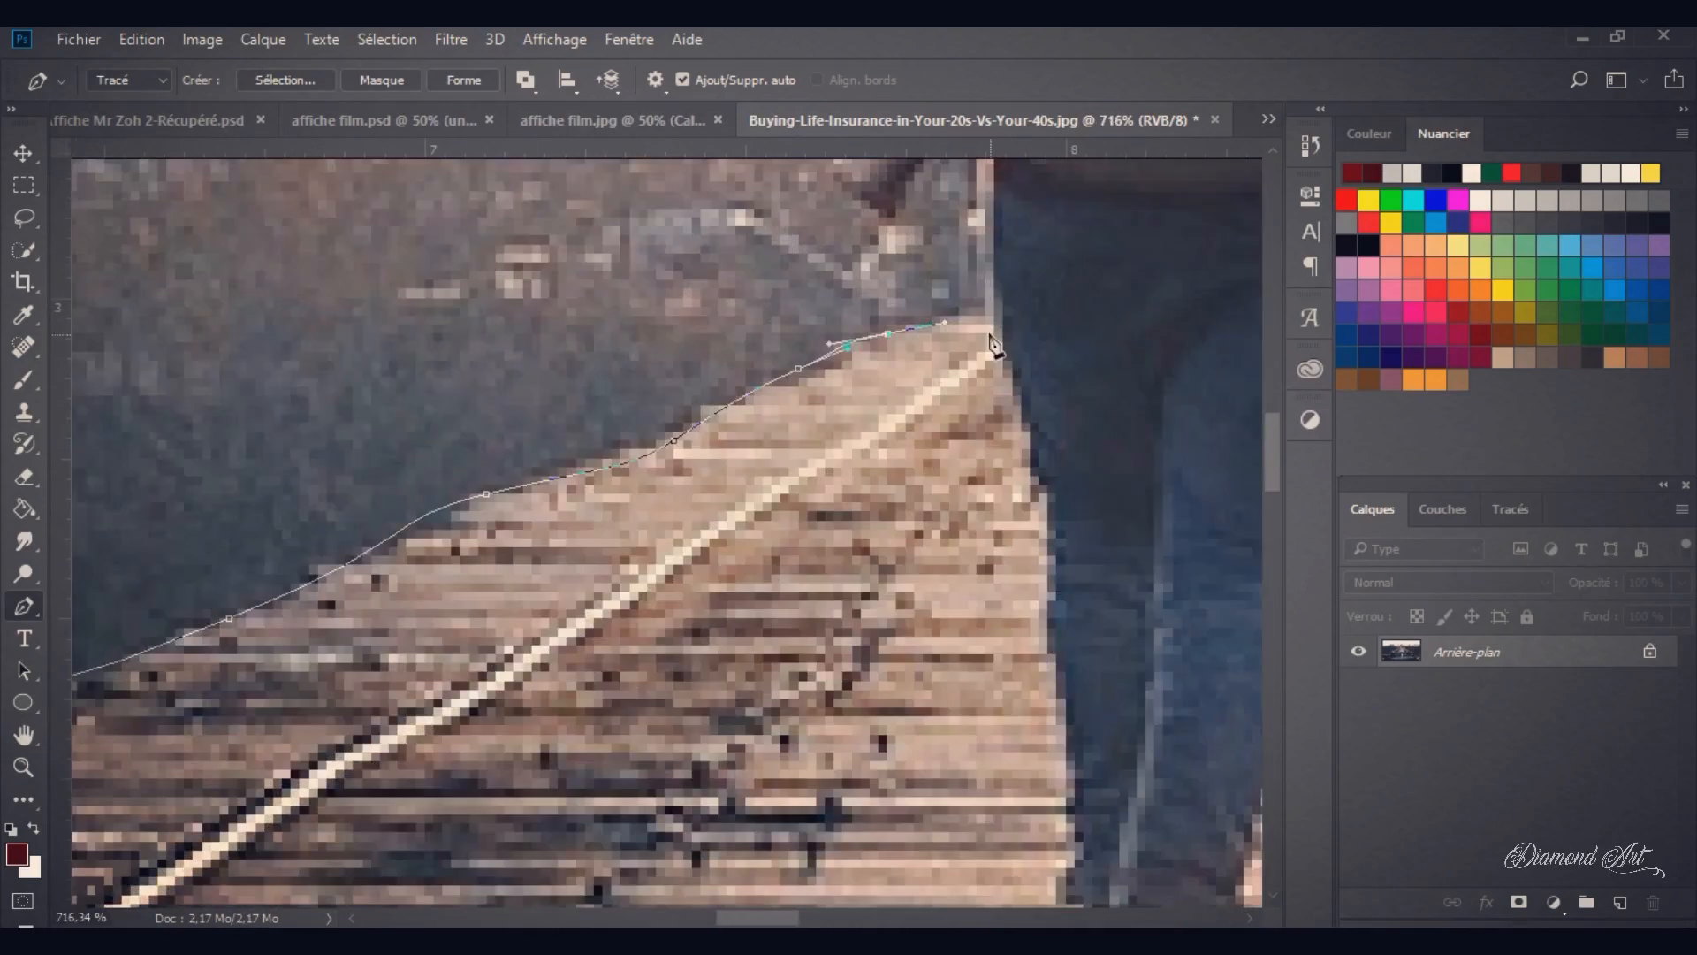
left_click(992, 343)
scroll(992, 343, "down", 5)
scroll(990, 398, "up", 2)
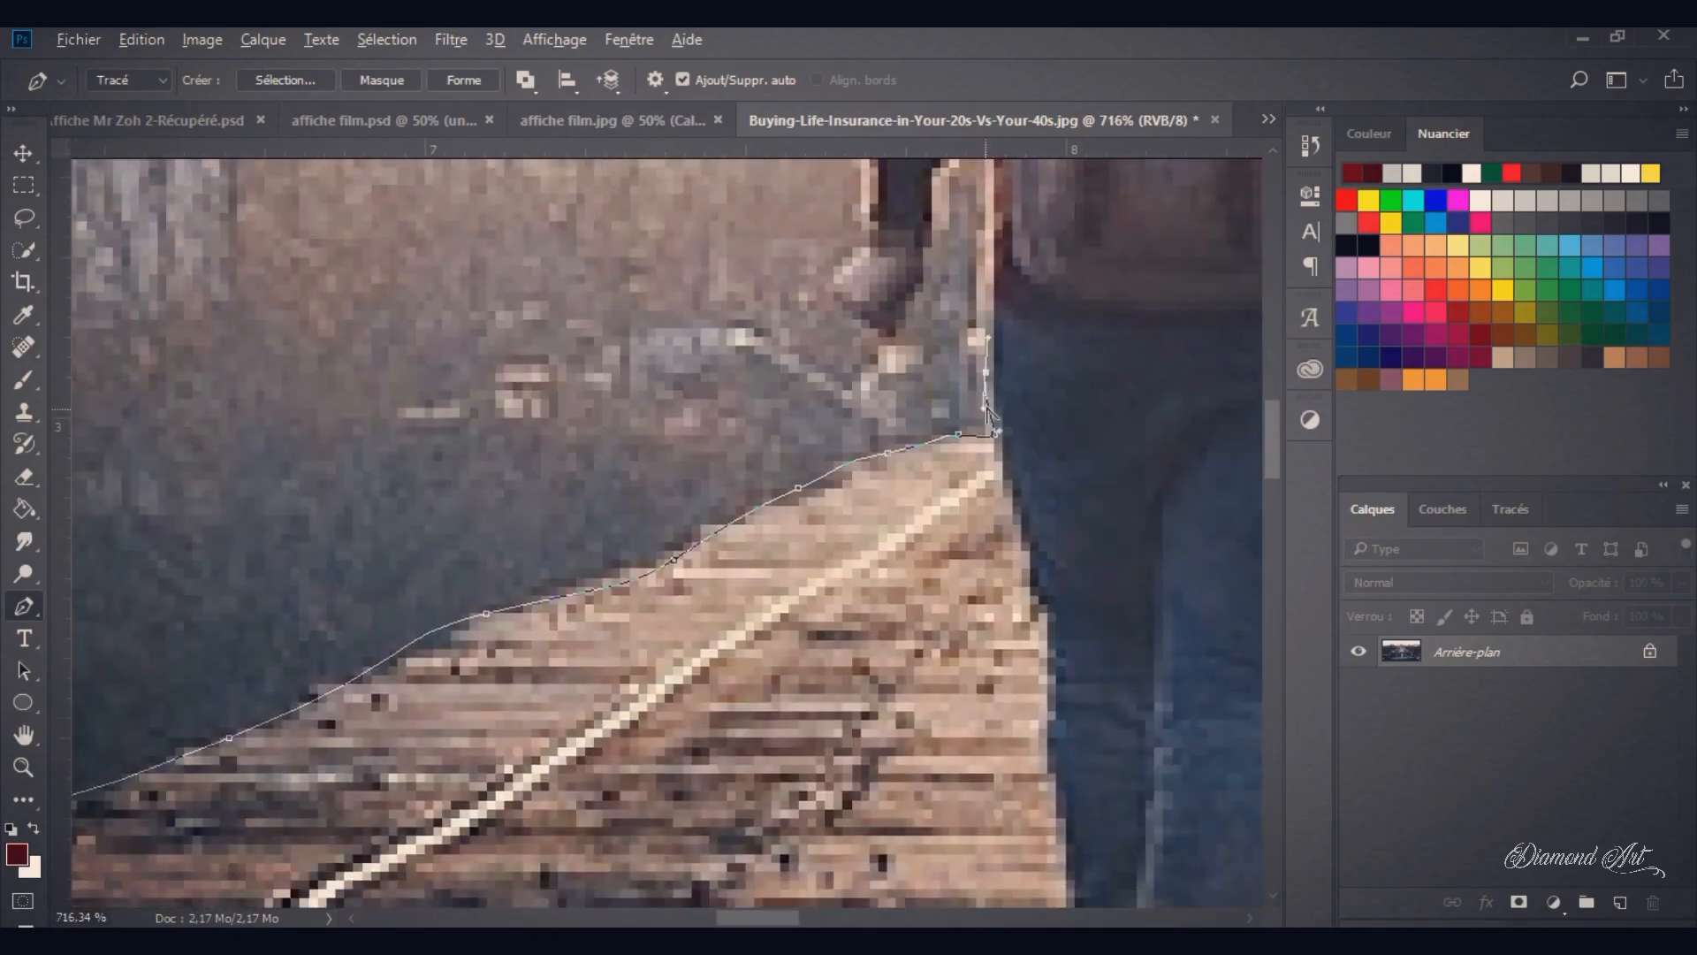
Step: Trace the path upward from the end of the bridge around the man's left hand and arm
scroll(991, 442, "up", 4)
left_click(988, 457)
left_click(988, 389)
left_click(990, 355)
scroll(973, 376, "up", 2)
left_click(984, 350)
left_click(959, 405)
left_click(946, 439)
left_click(944, 482)
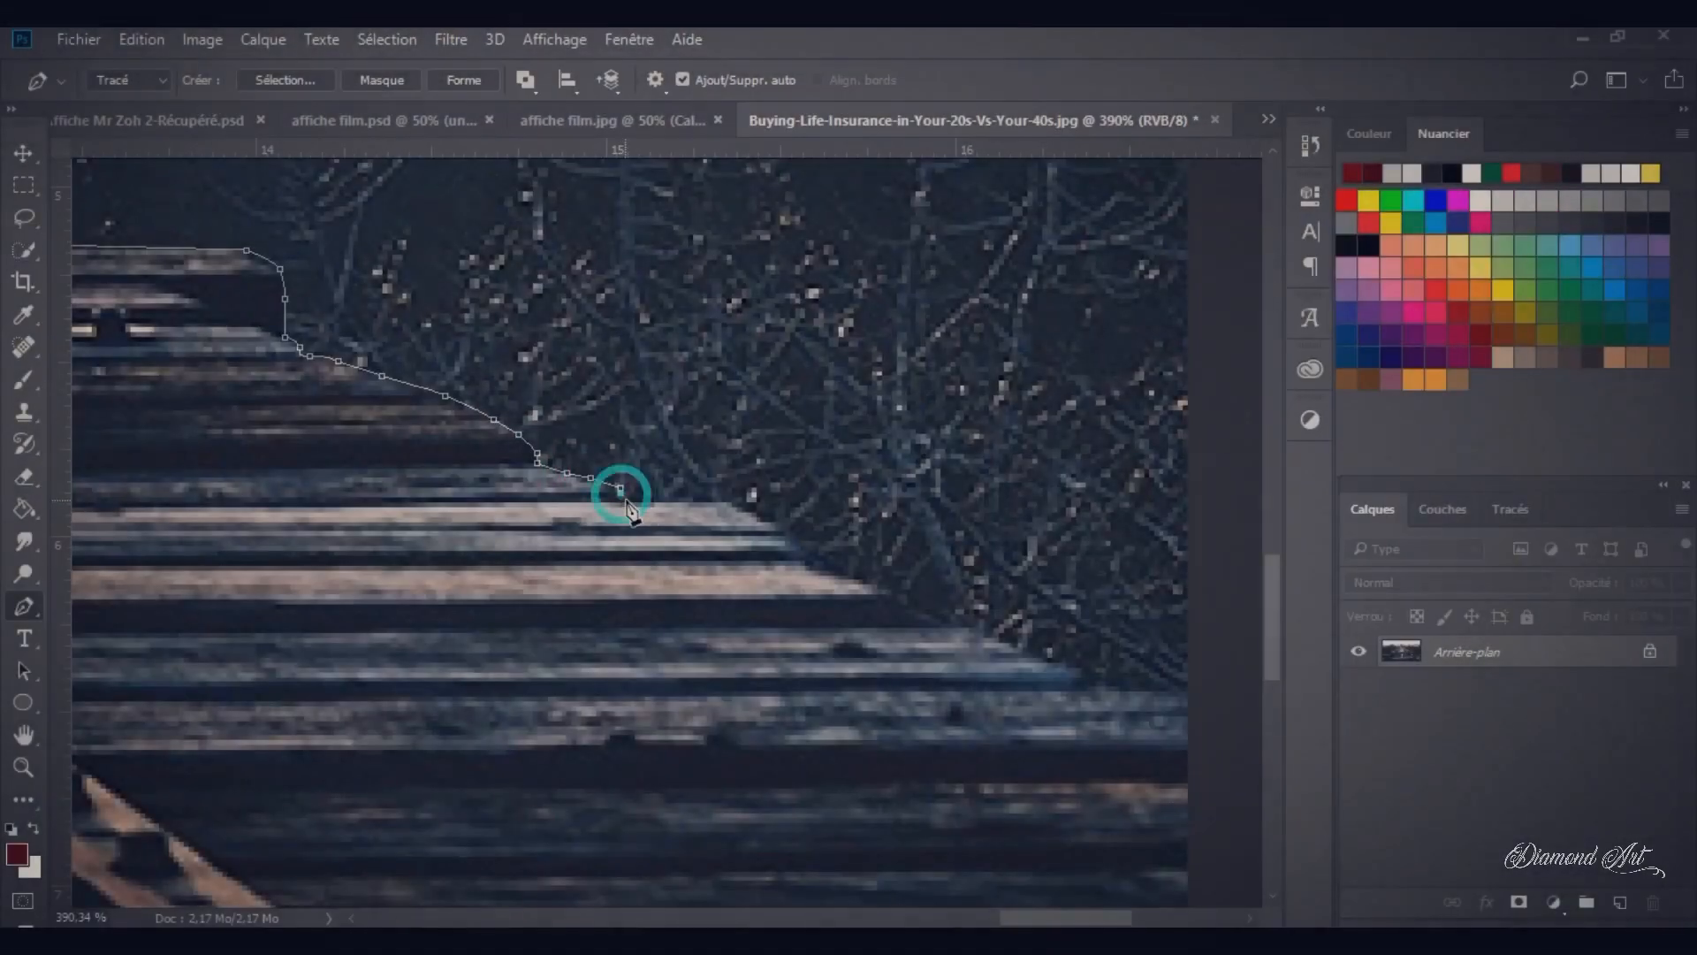
Step: Trace the bridge's right plank edge down to the image border and close the path along the bottom edge
left_click(639, 503)
left_click(727, 502)
left_click(765, 516)
left_click(805, 555)
left_click(878, 591)
left_click(931, 629)
left_click(985, 629)
left_click(1028, 653)
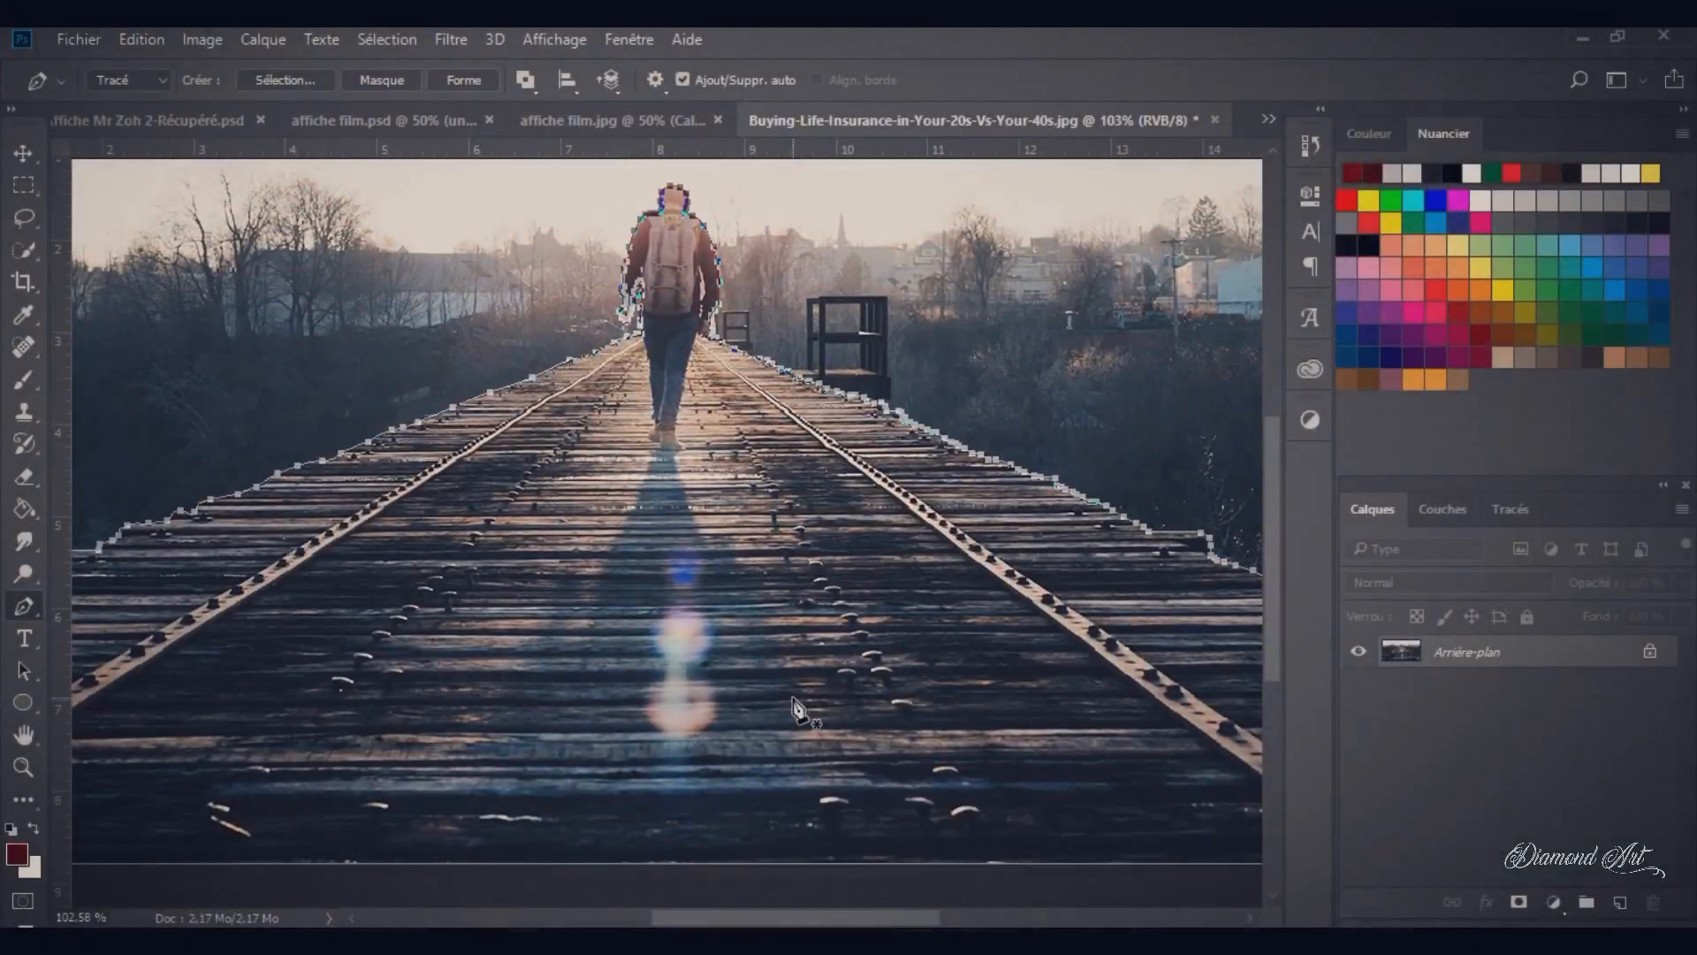
scroll(793, 700, "down", 5)
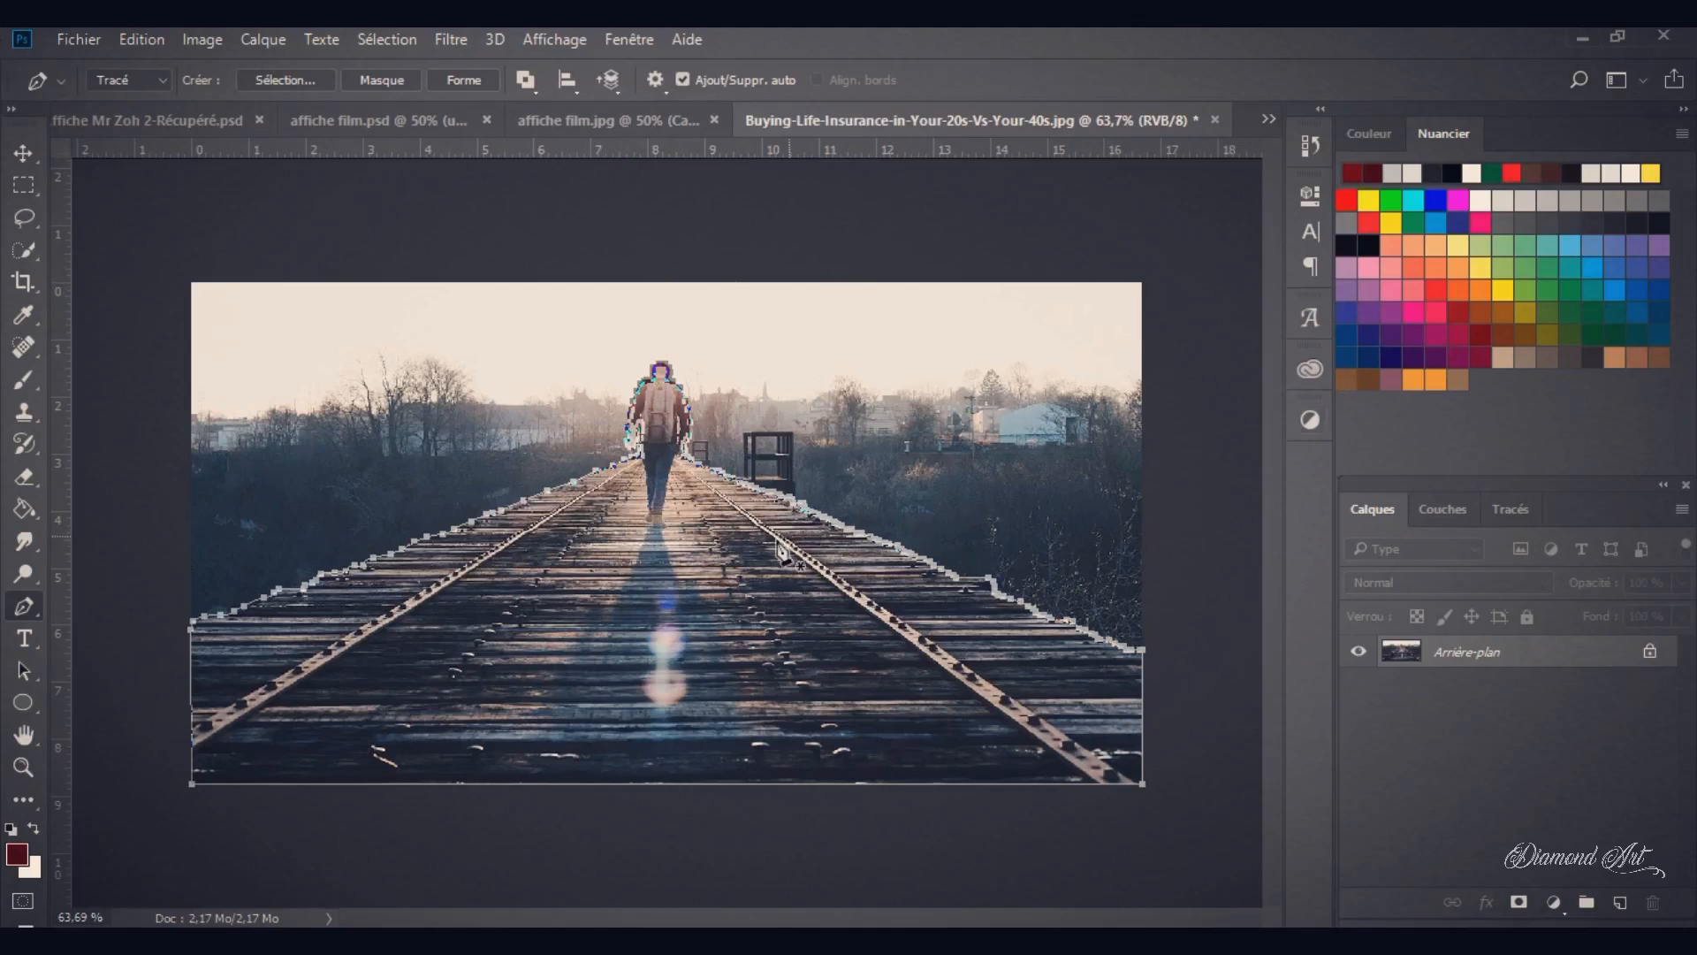
scroll(546, 553, "up", 2)
scroll(545, 552, "up", 1)
scroll(592, 446, "down", 2)
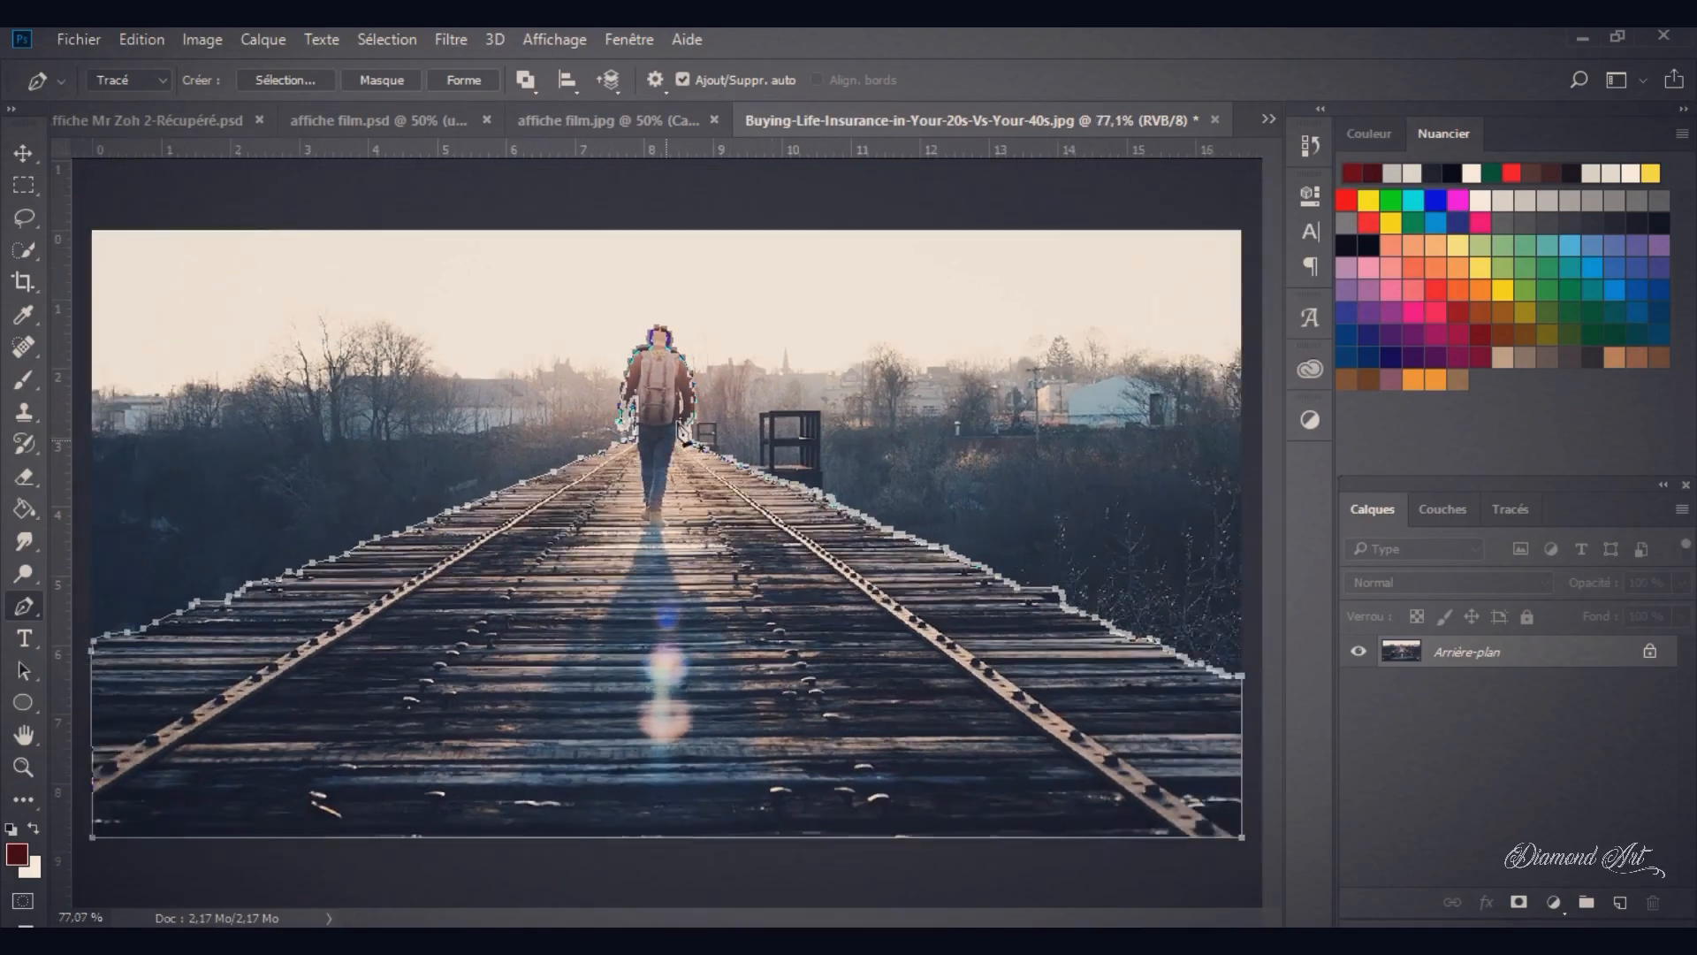
Step: Convert the path into a new anti-aliased selection with a feather radius of 0 pixels
right_click(749, 513)
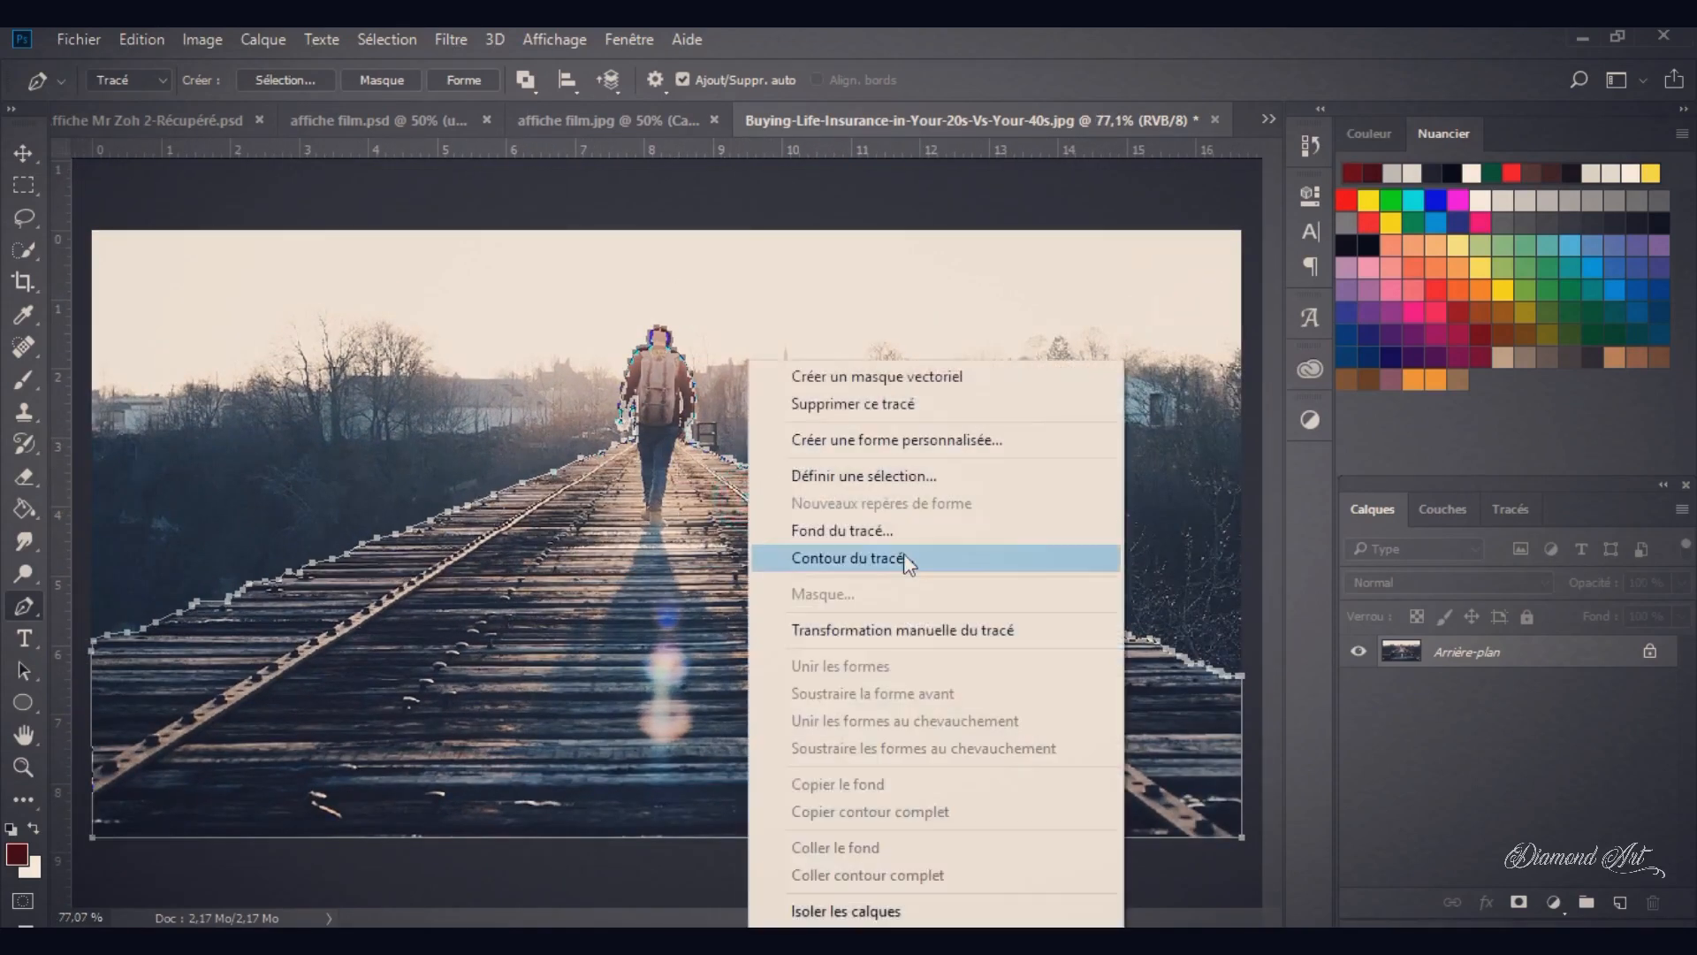
left_click(889, 477)
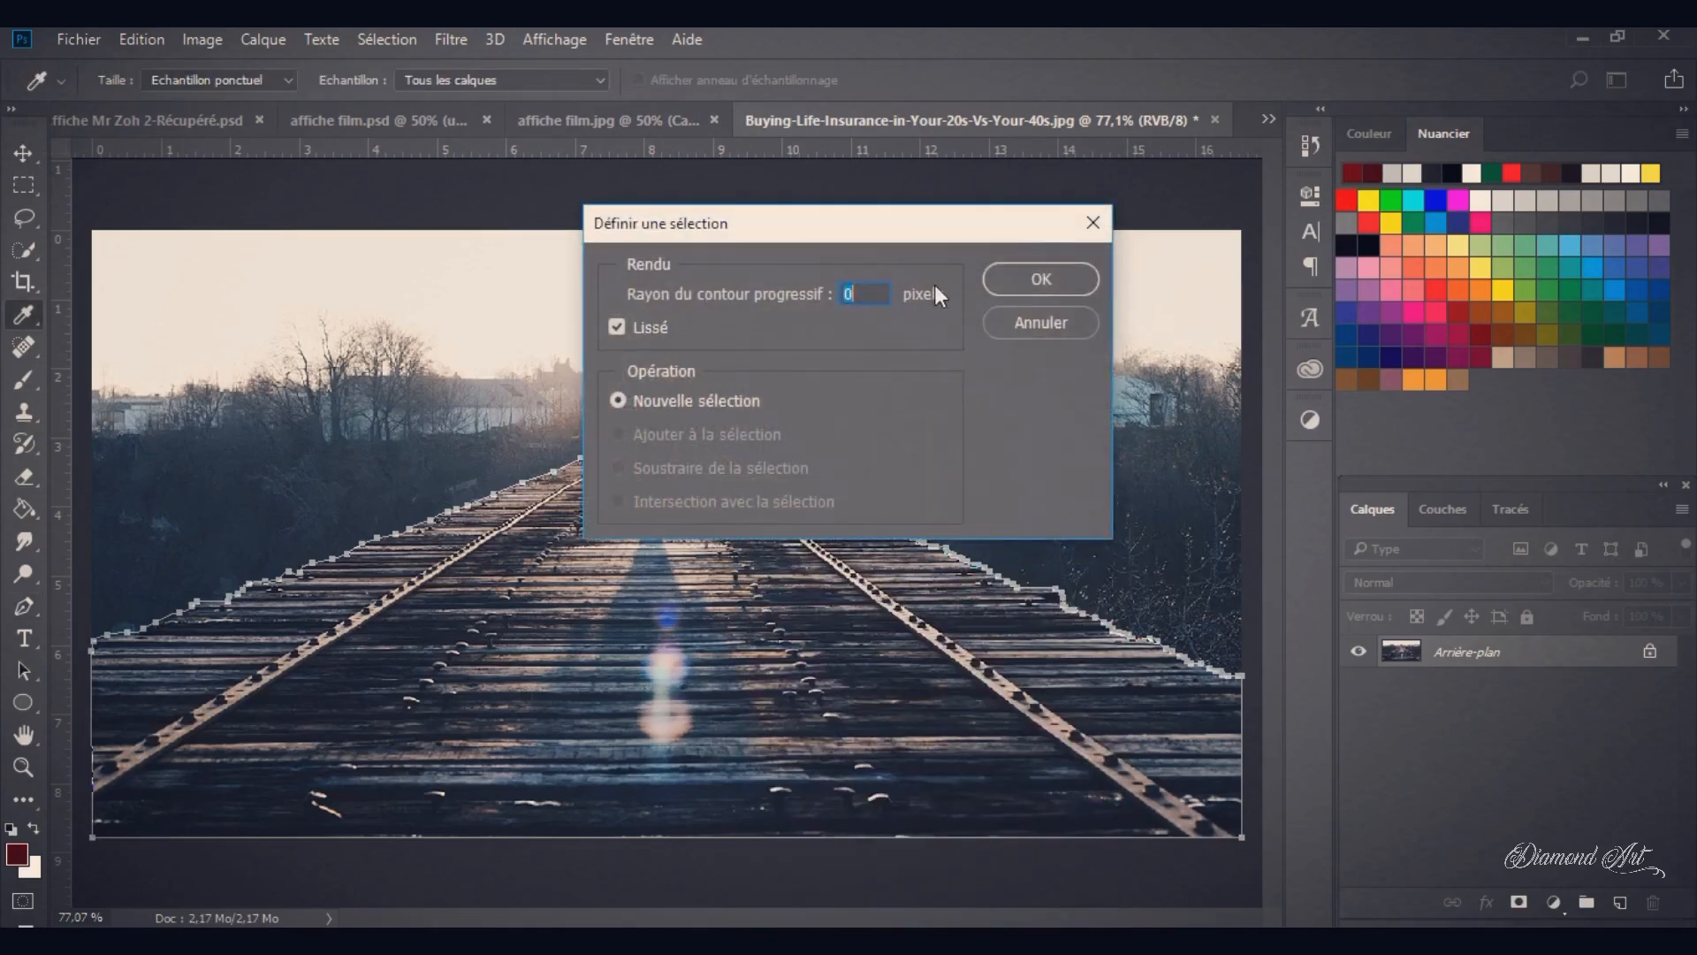
left_click(1066, 293)
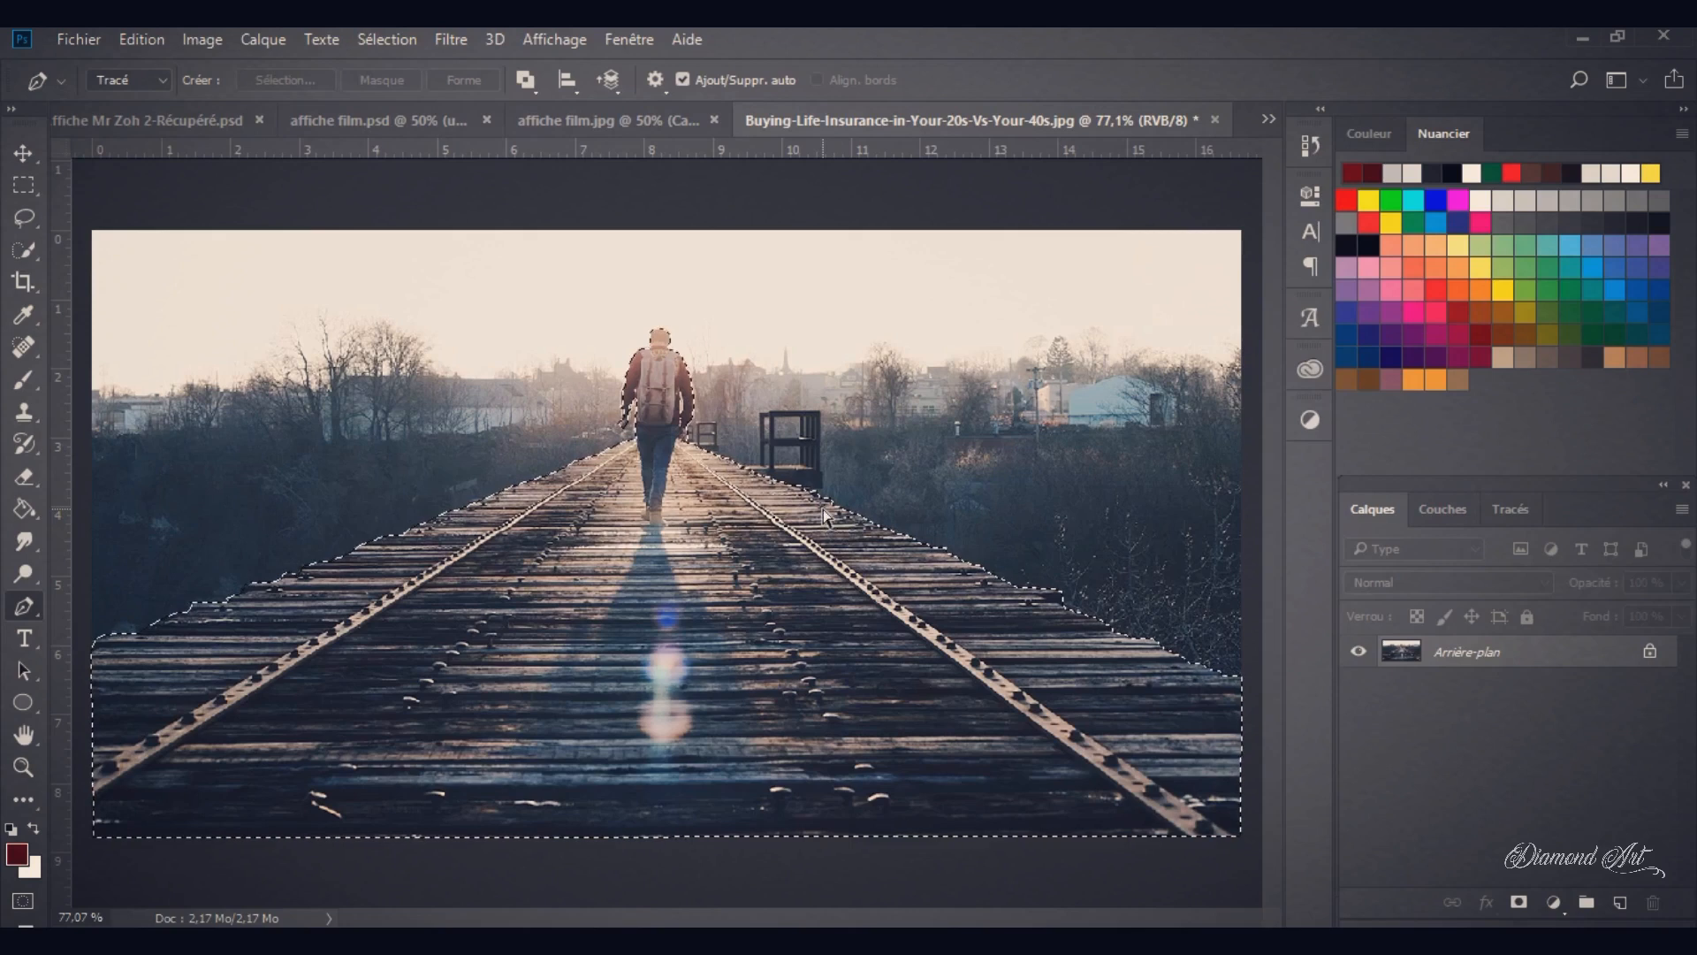
Step: Copy the selected man and bridge to a new layer and hide the Arrière-plan layer
key("ctrl+j")
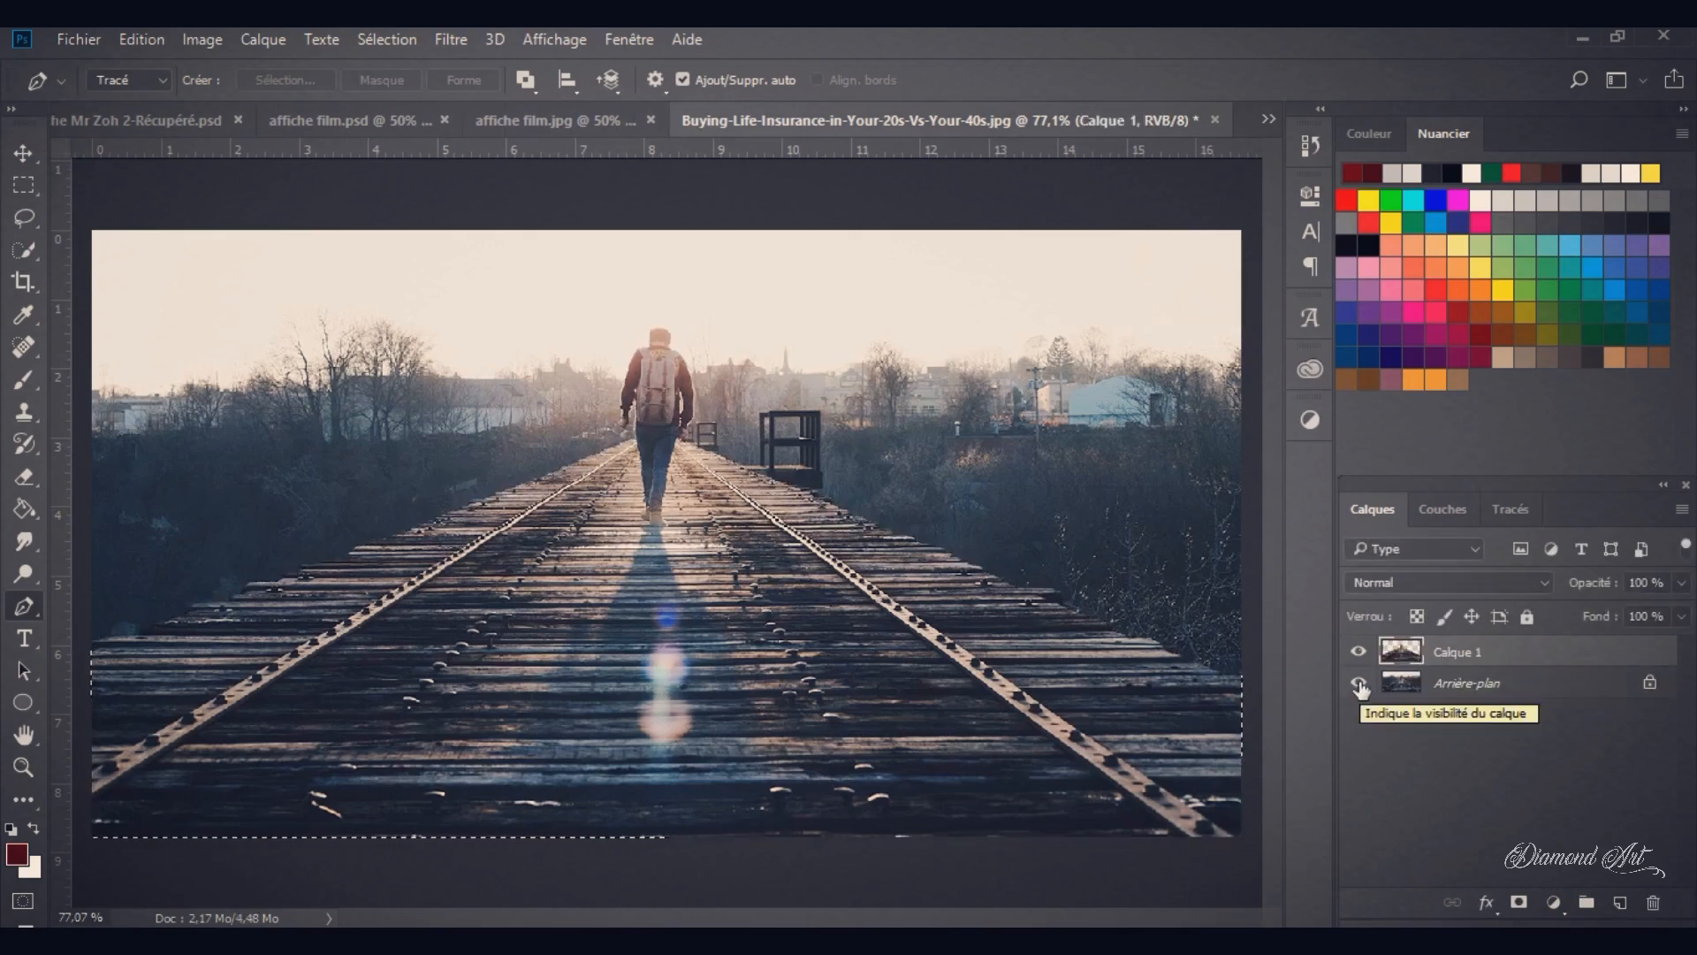
left_click(1388, 685)
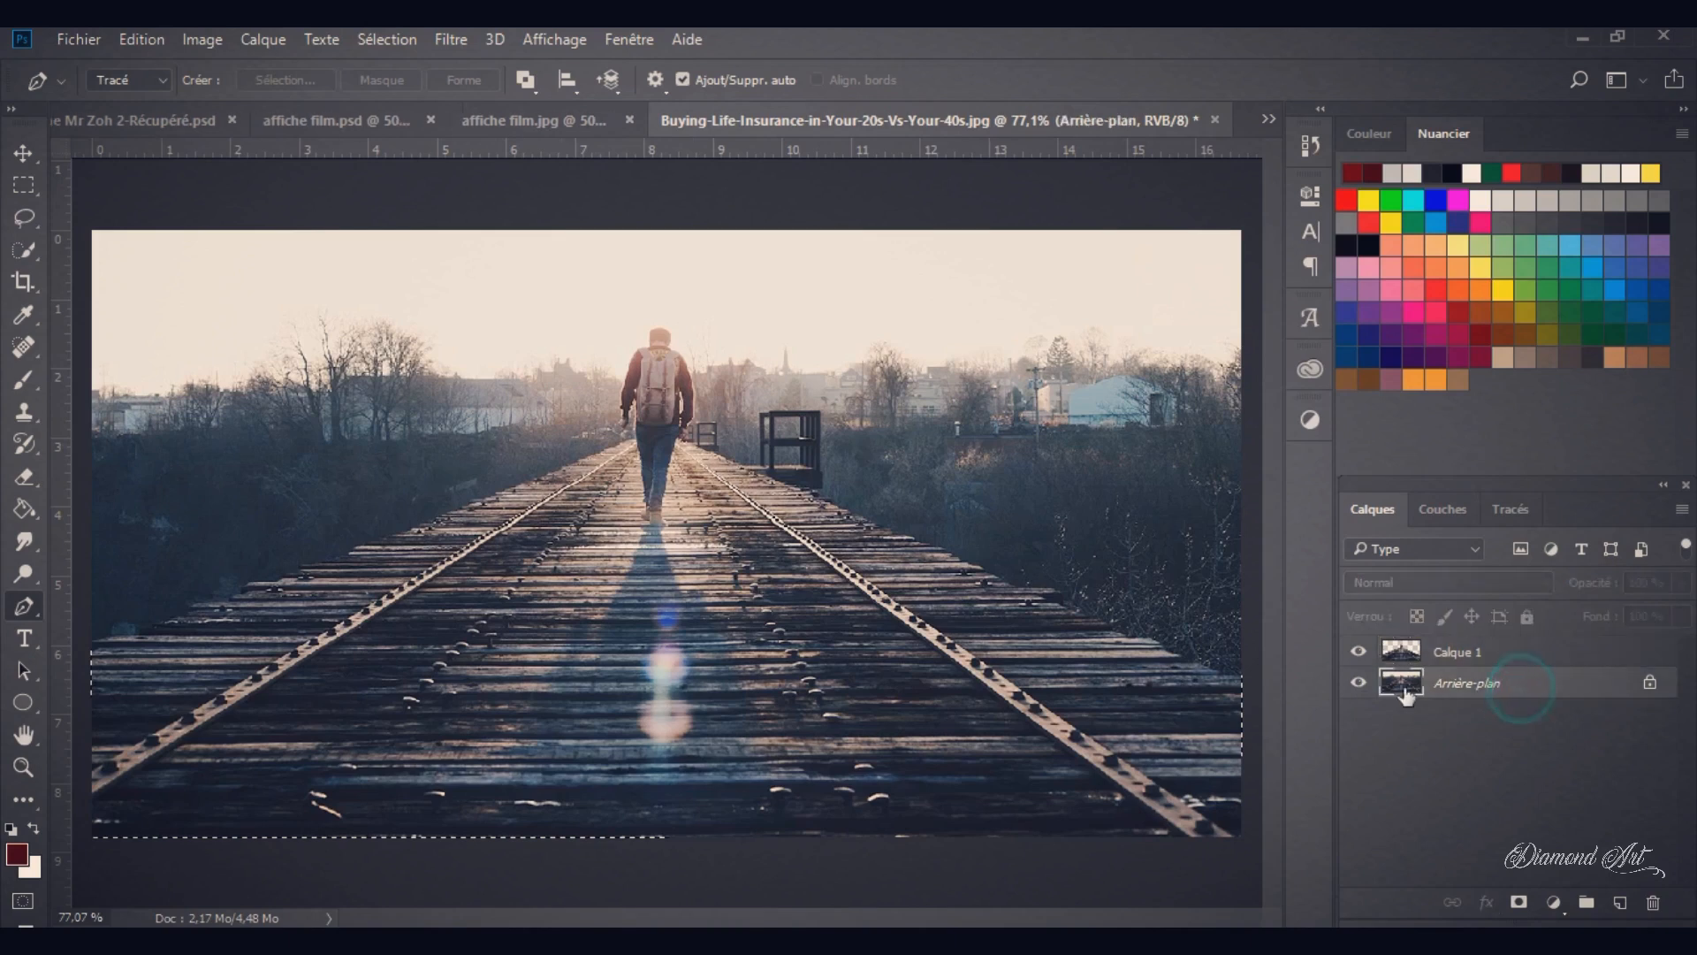
left_click(1359, 682)
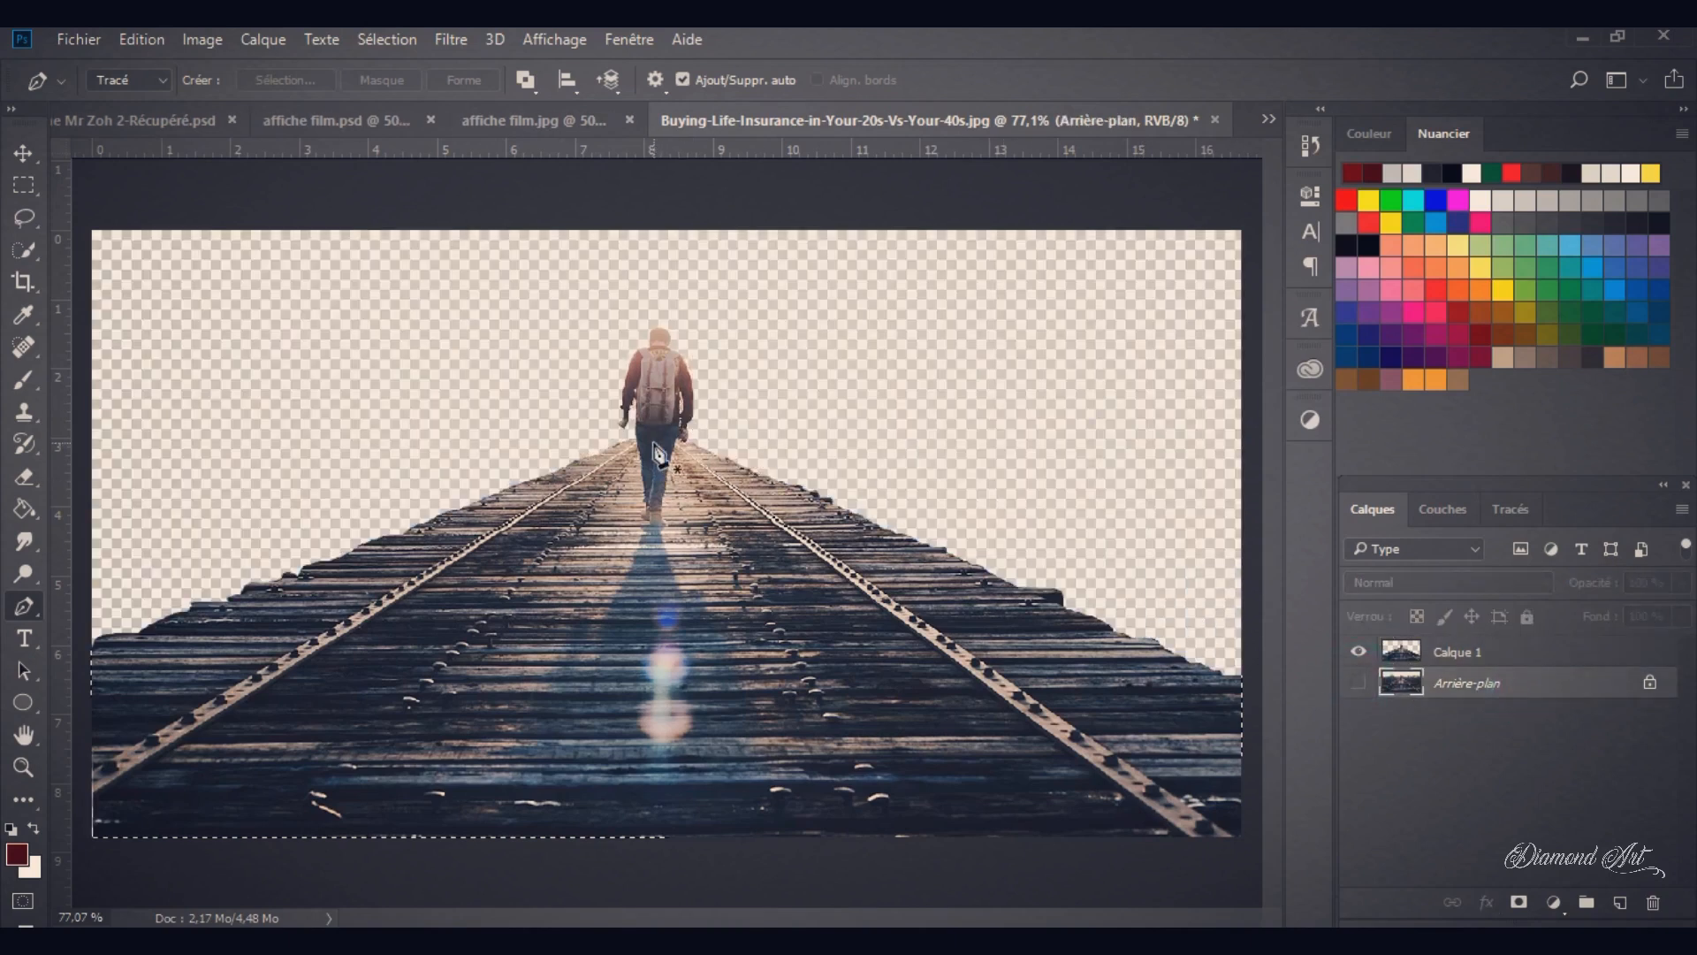
Step: Bring the man-and-bridge cutout into affiche film.jpg and move it down to the image's bottom edge
left_click_drag(1543, 663, 651, 610)
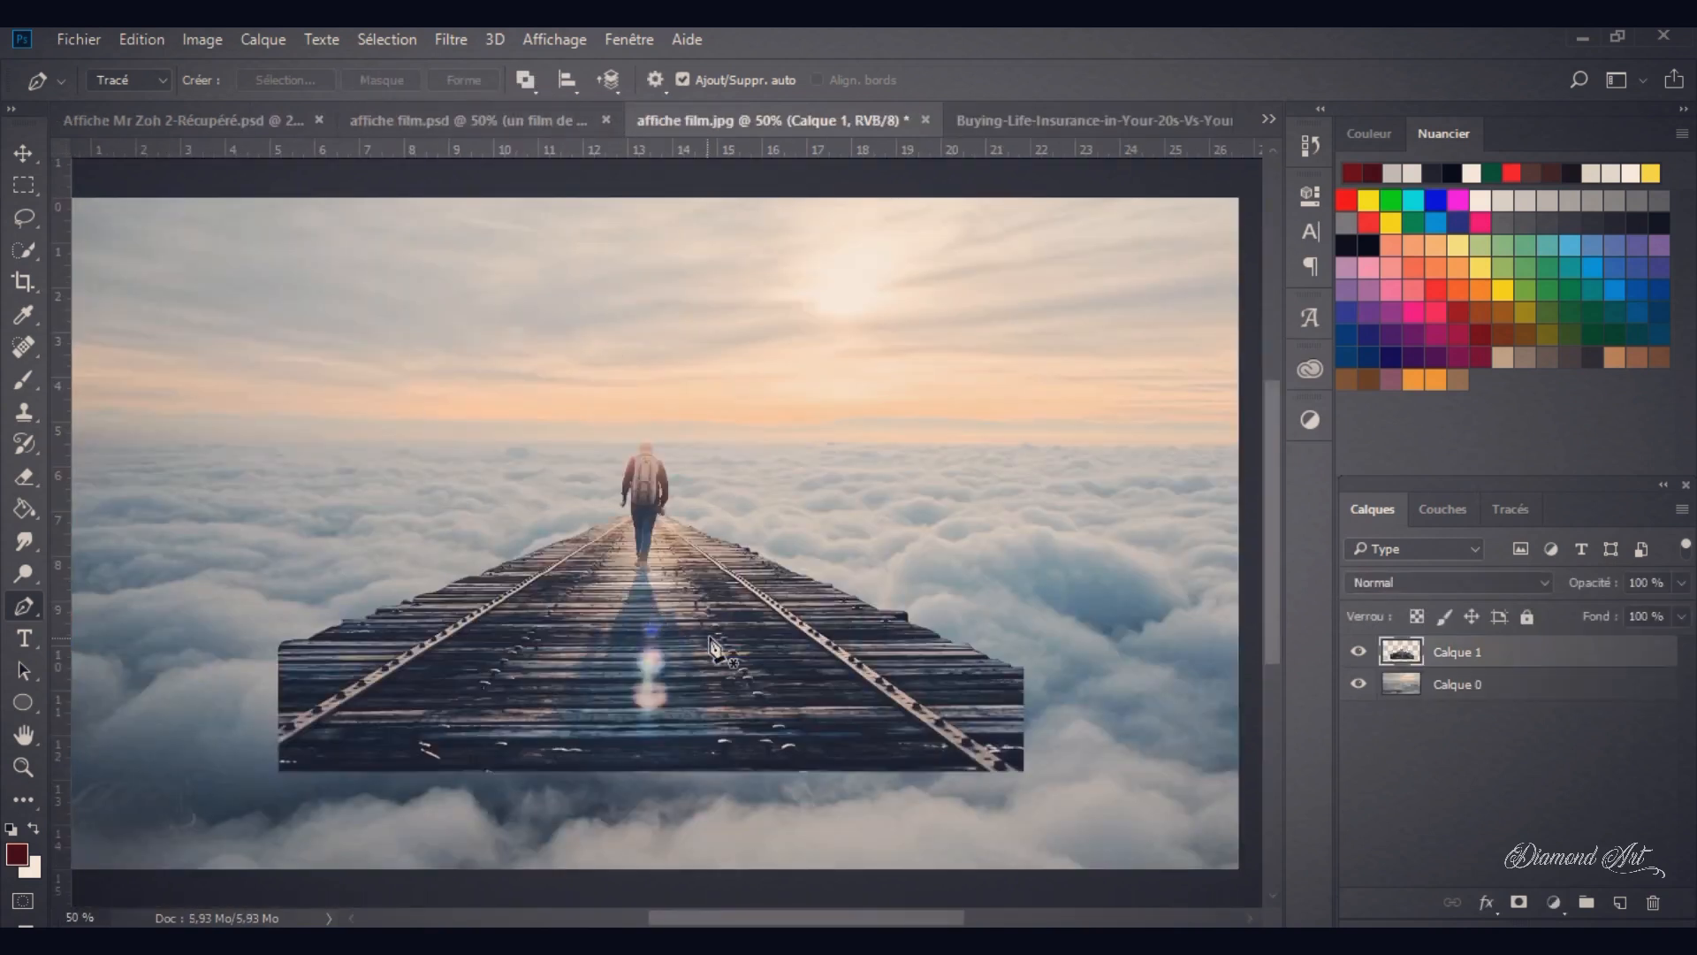
left_click(23, 152)
left_click_drag(672, 676, 674, 773)
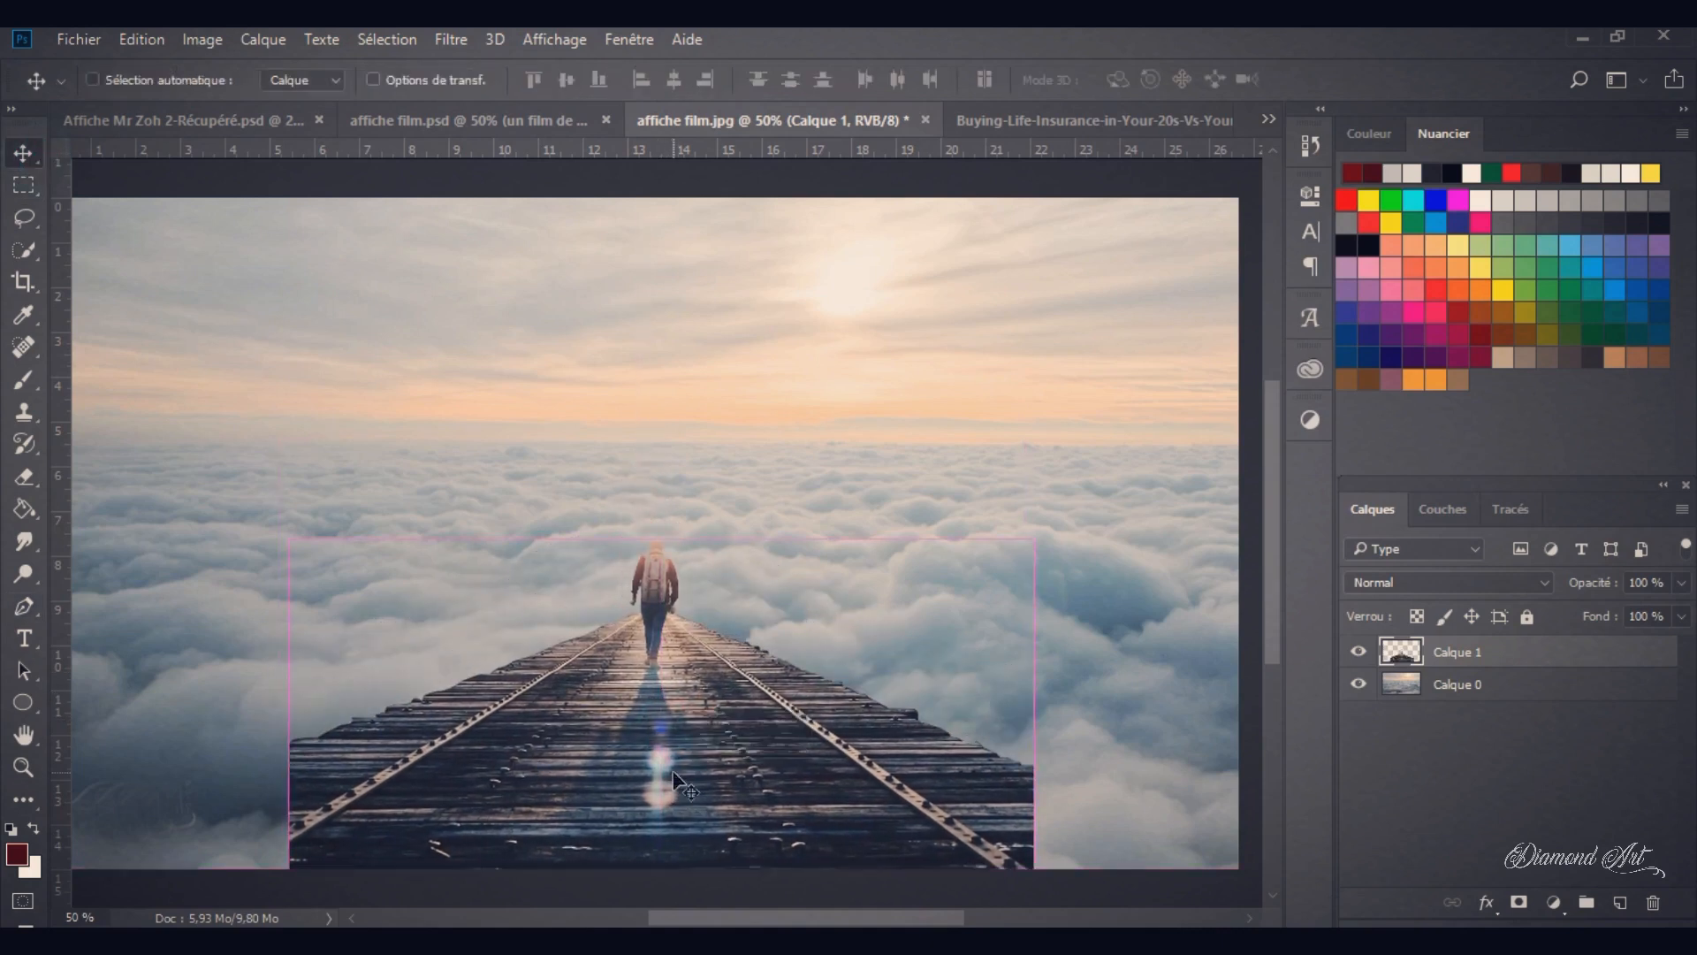
key("ctrl+t")
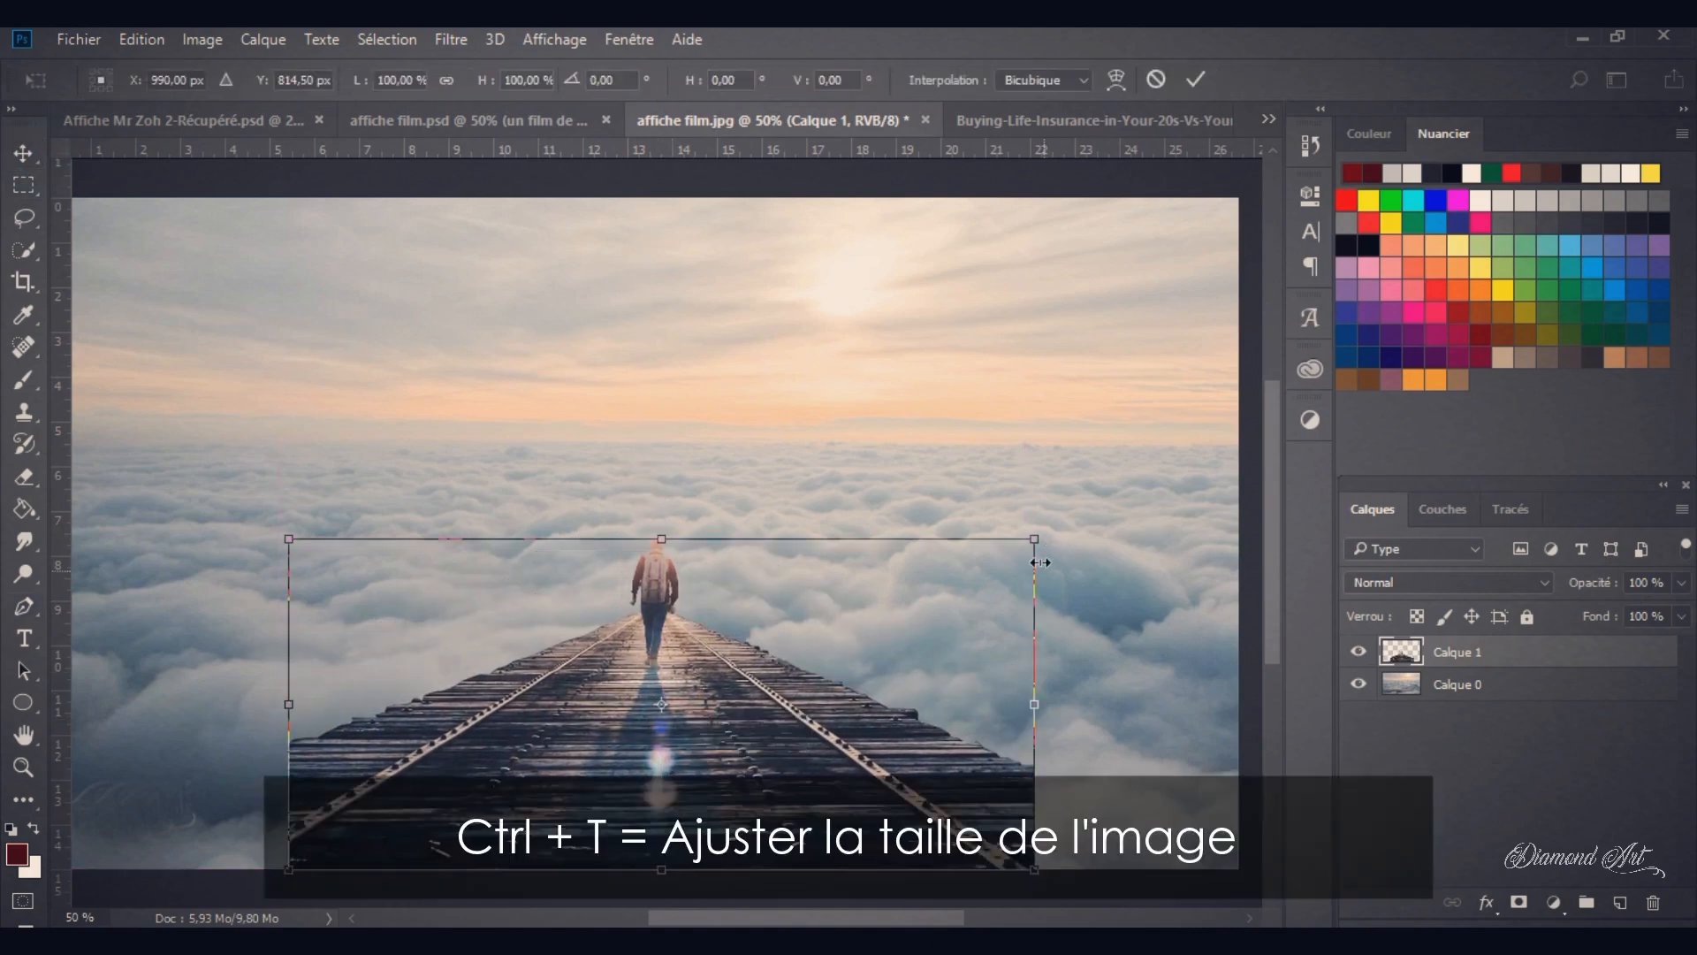
left_click_drag(1035, 541, 1075, 525)
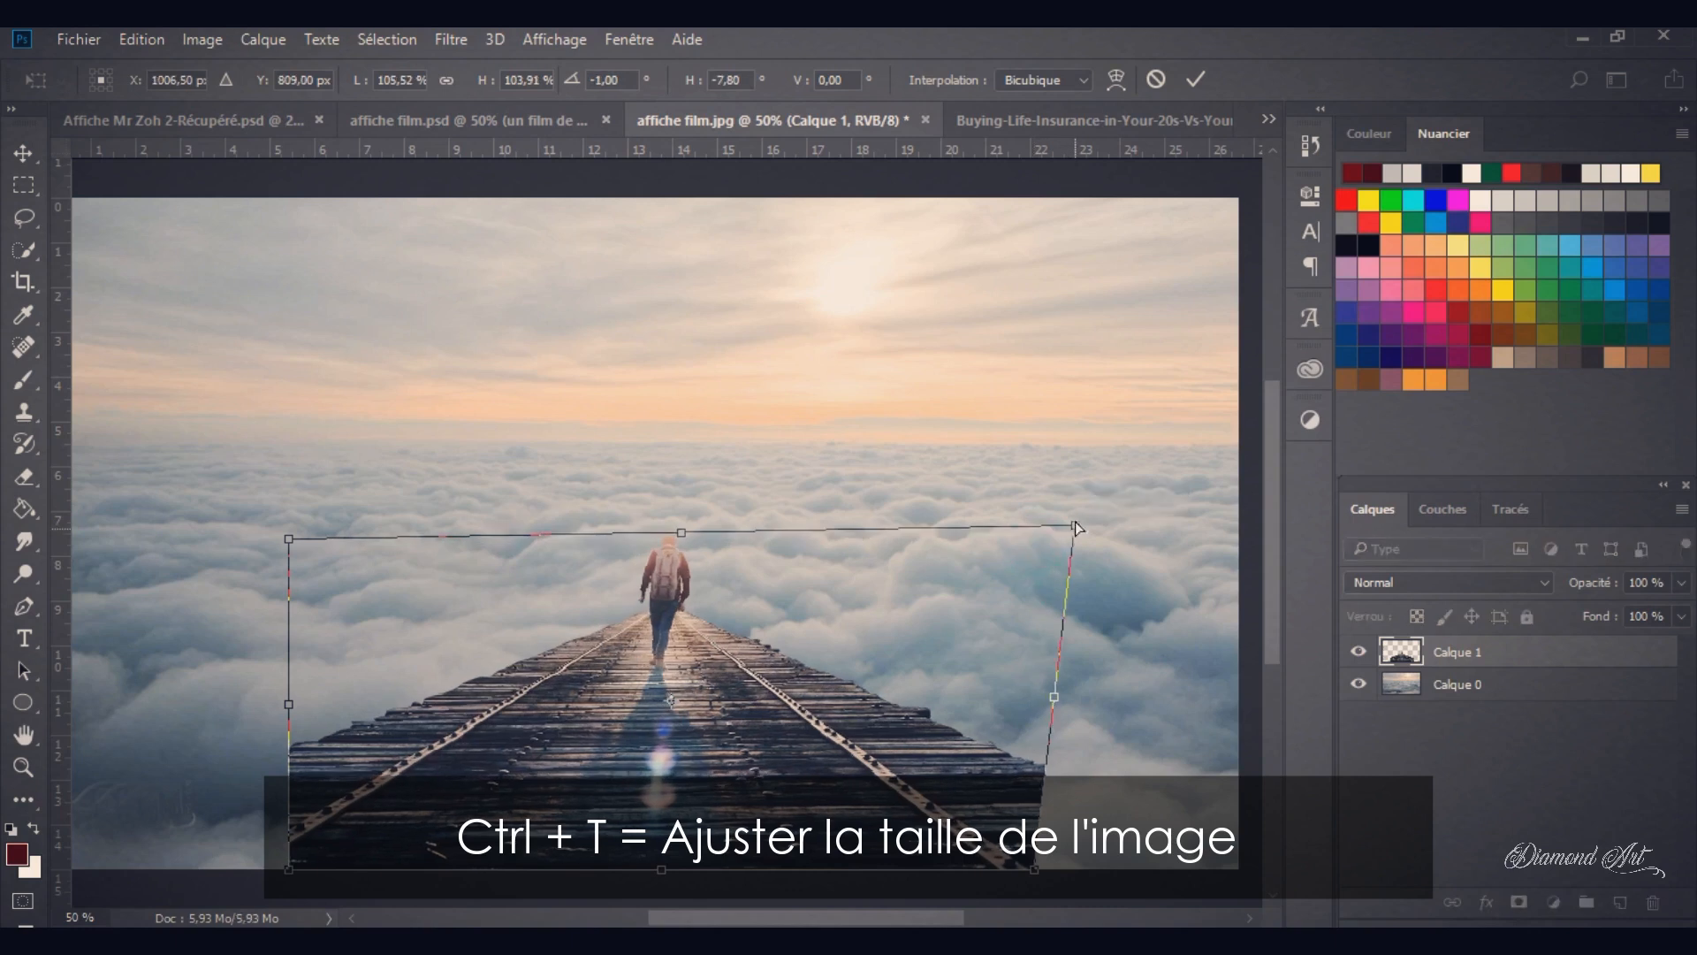
left_click(1156, 79)
Step: Scale the bridge cutout up proportionally so that it spans the full width of the cloud image
key("ctrl+t")
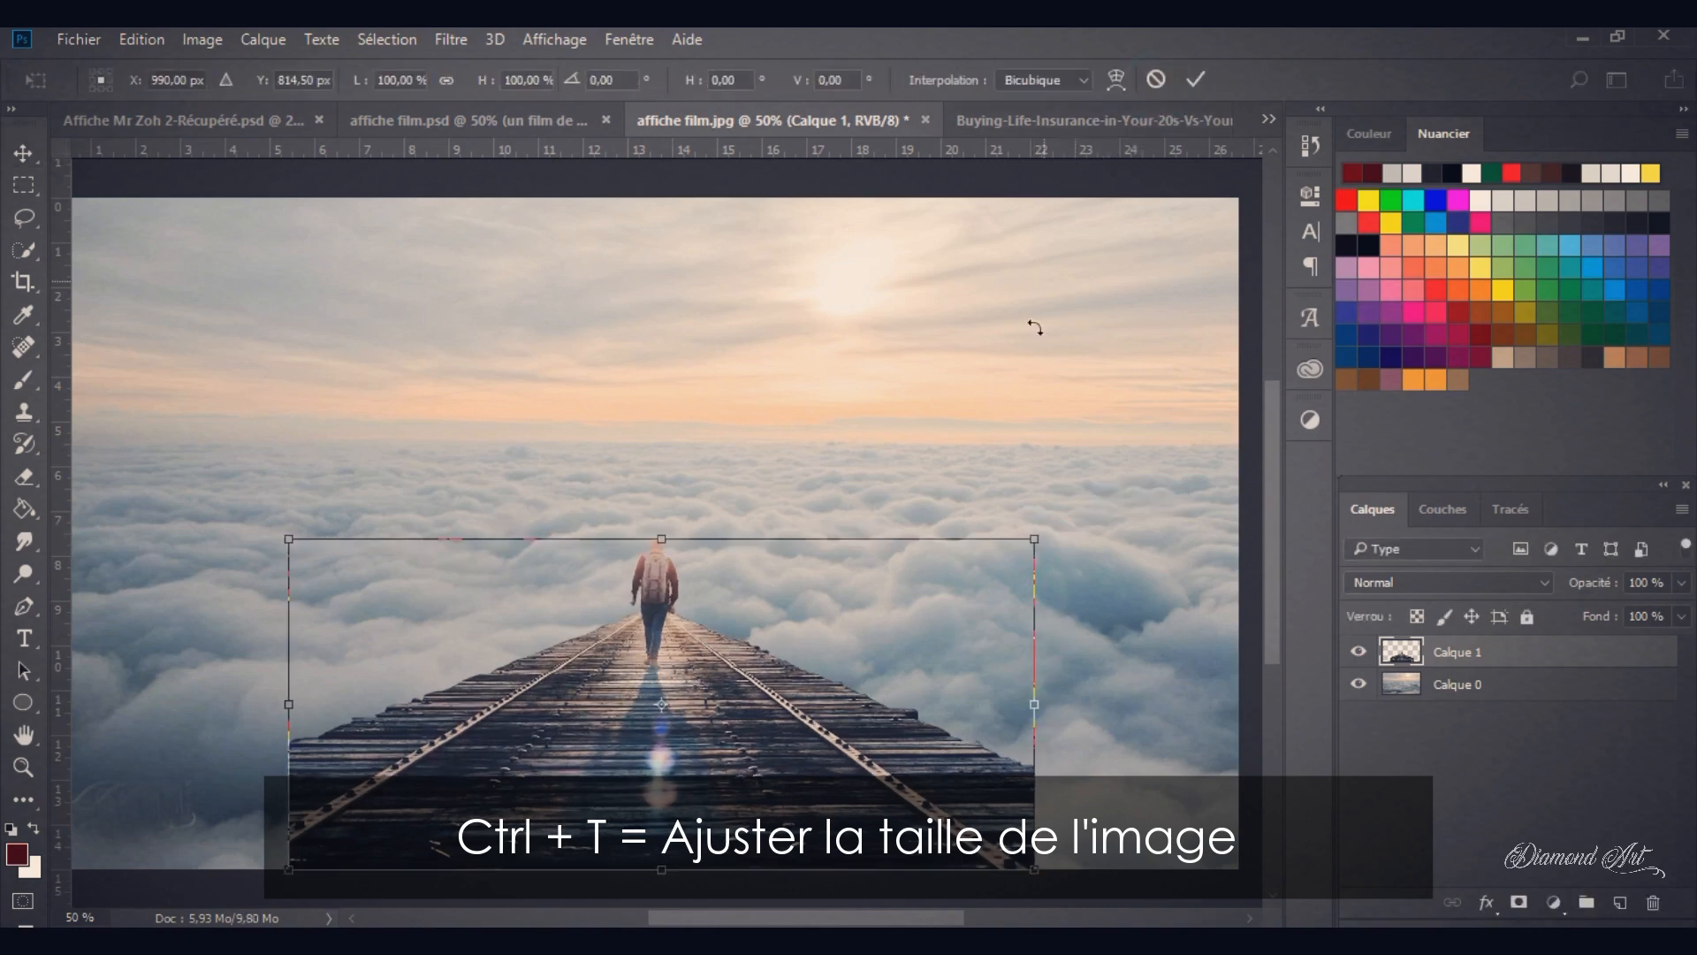
left_click_drag(1036, 541, 1161, 531)
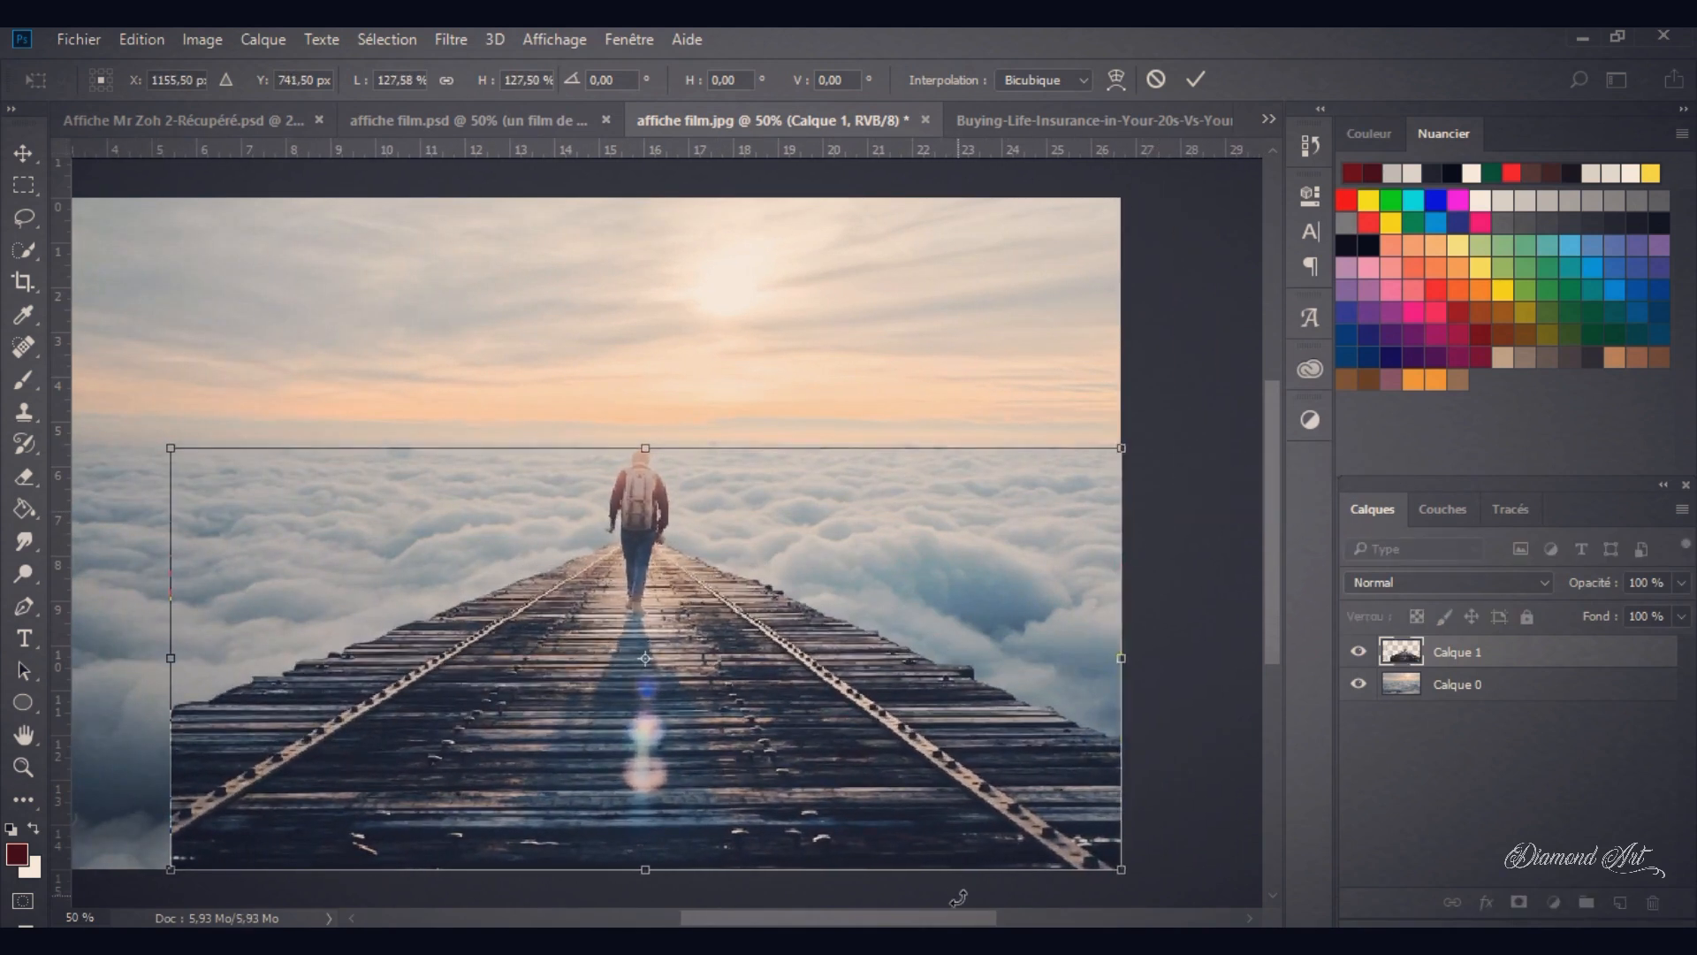
scroll(498, 758, "left", 5)
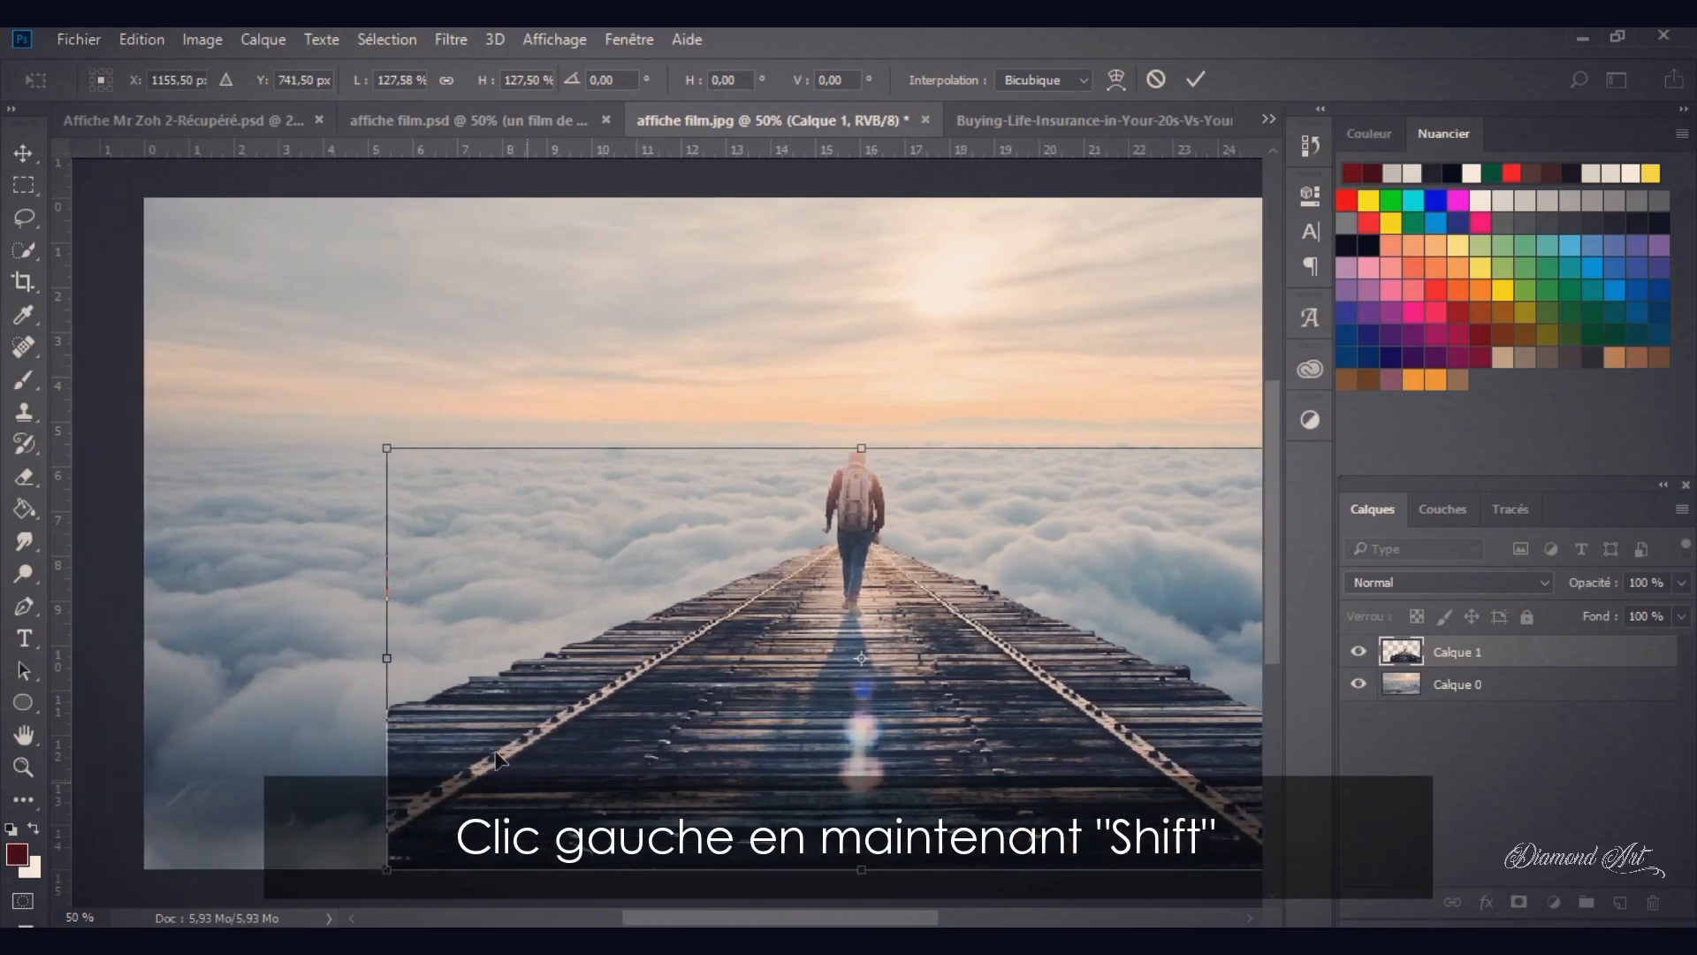
left_click_drag(386, 450, 106, 466)
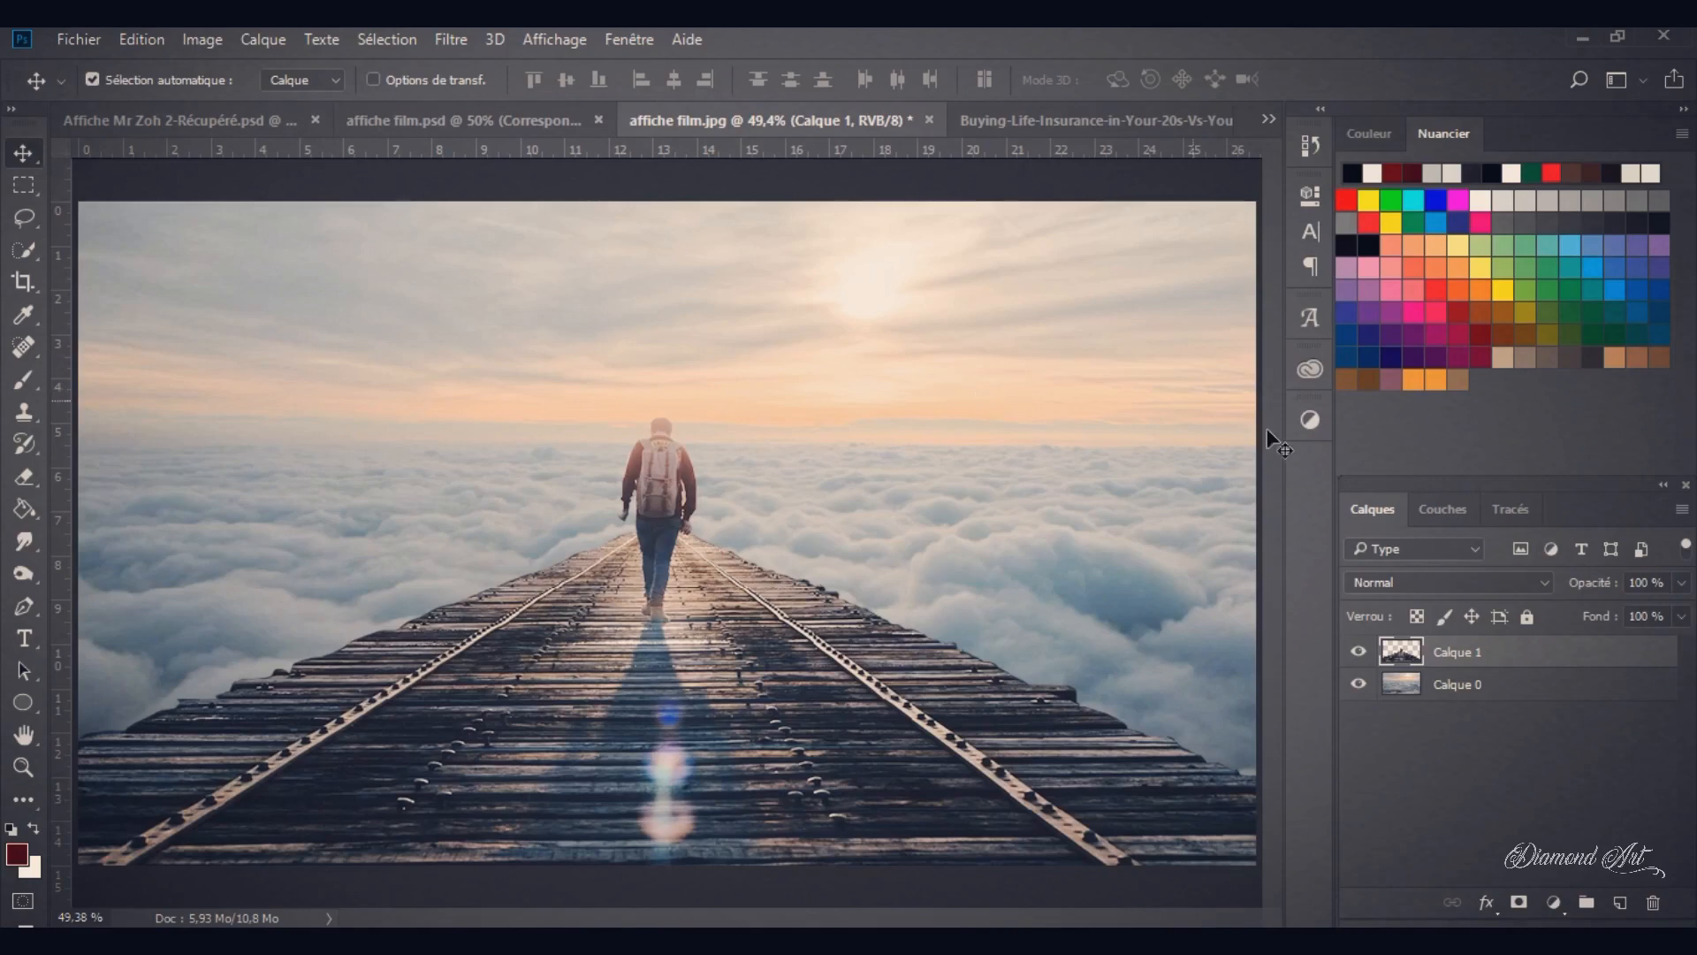
Step: Rename the layer Calque 1 as Pont
double_click(1476, 654)
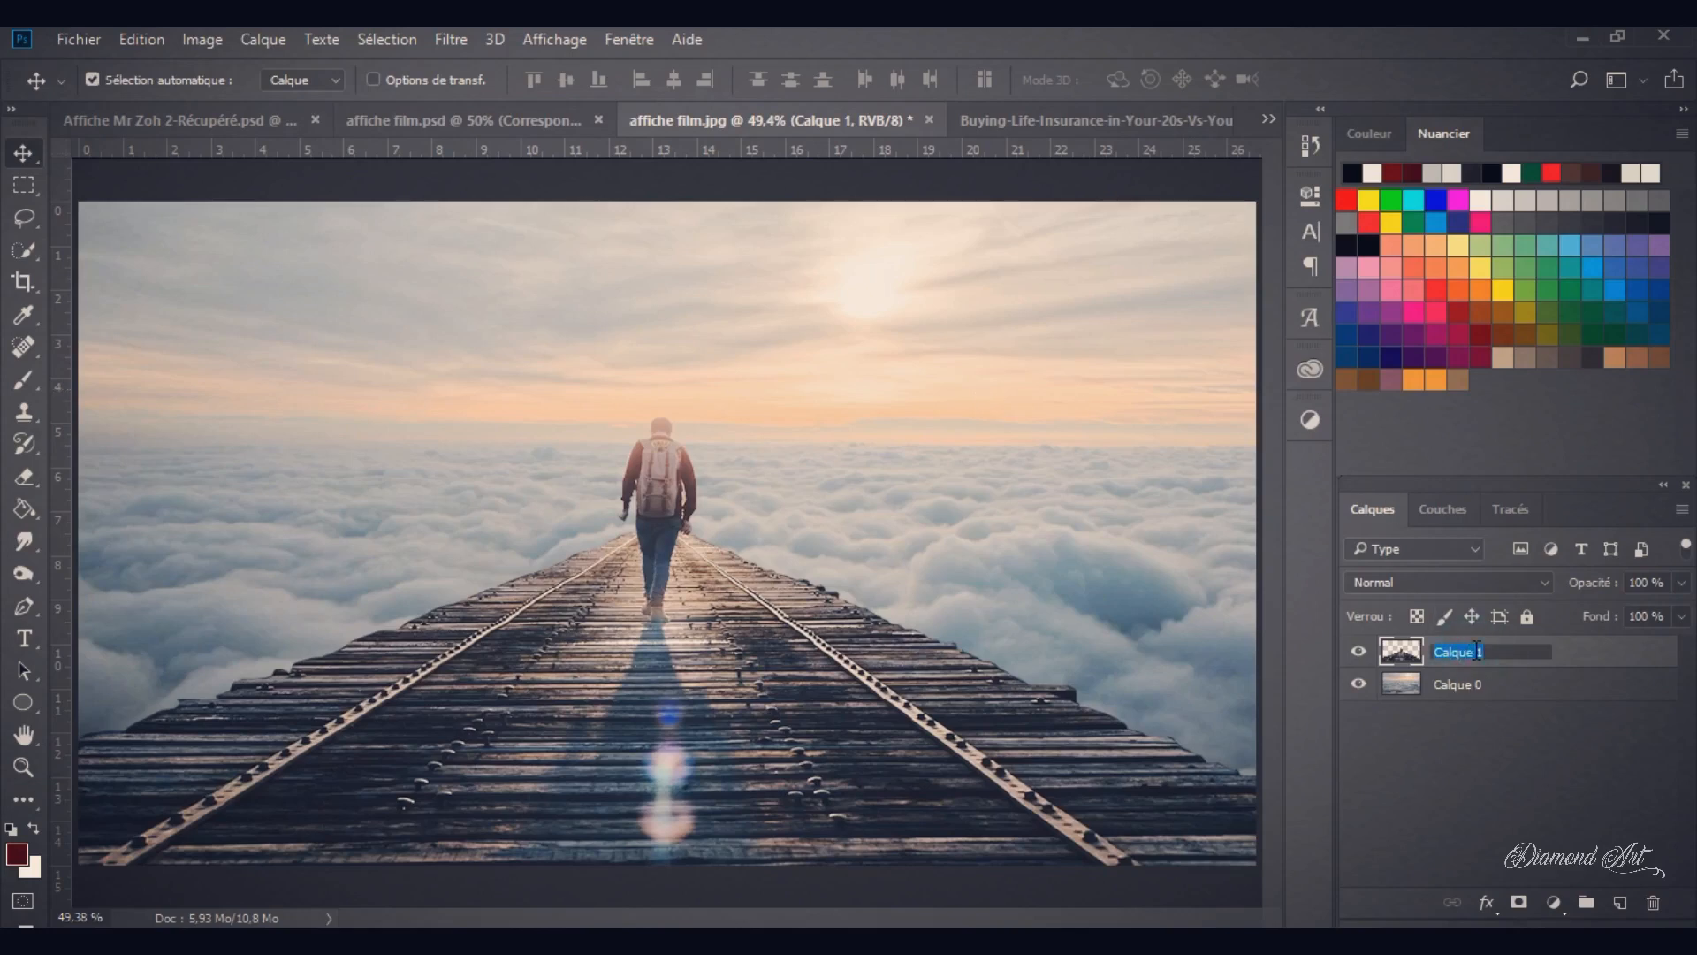
type("Pont")
left_click(1510, 733)
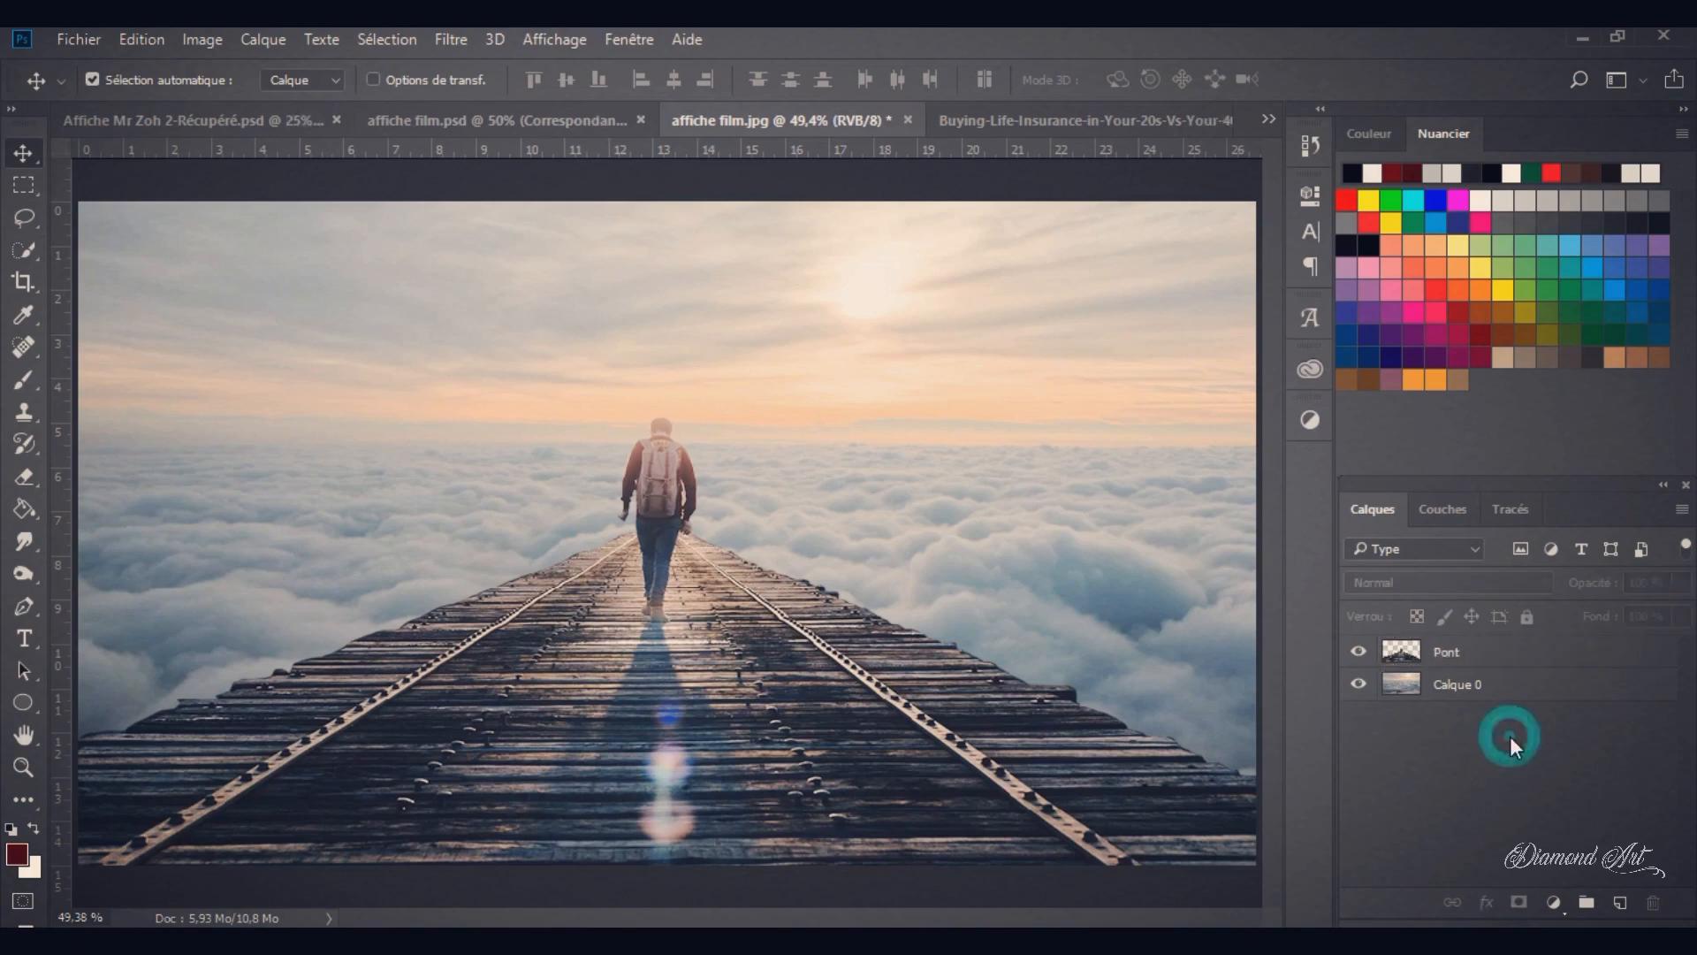
Step: Add a layer mask to the Pont layer
left_click(1517, 665)
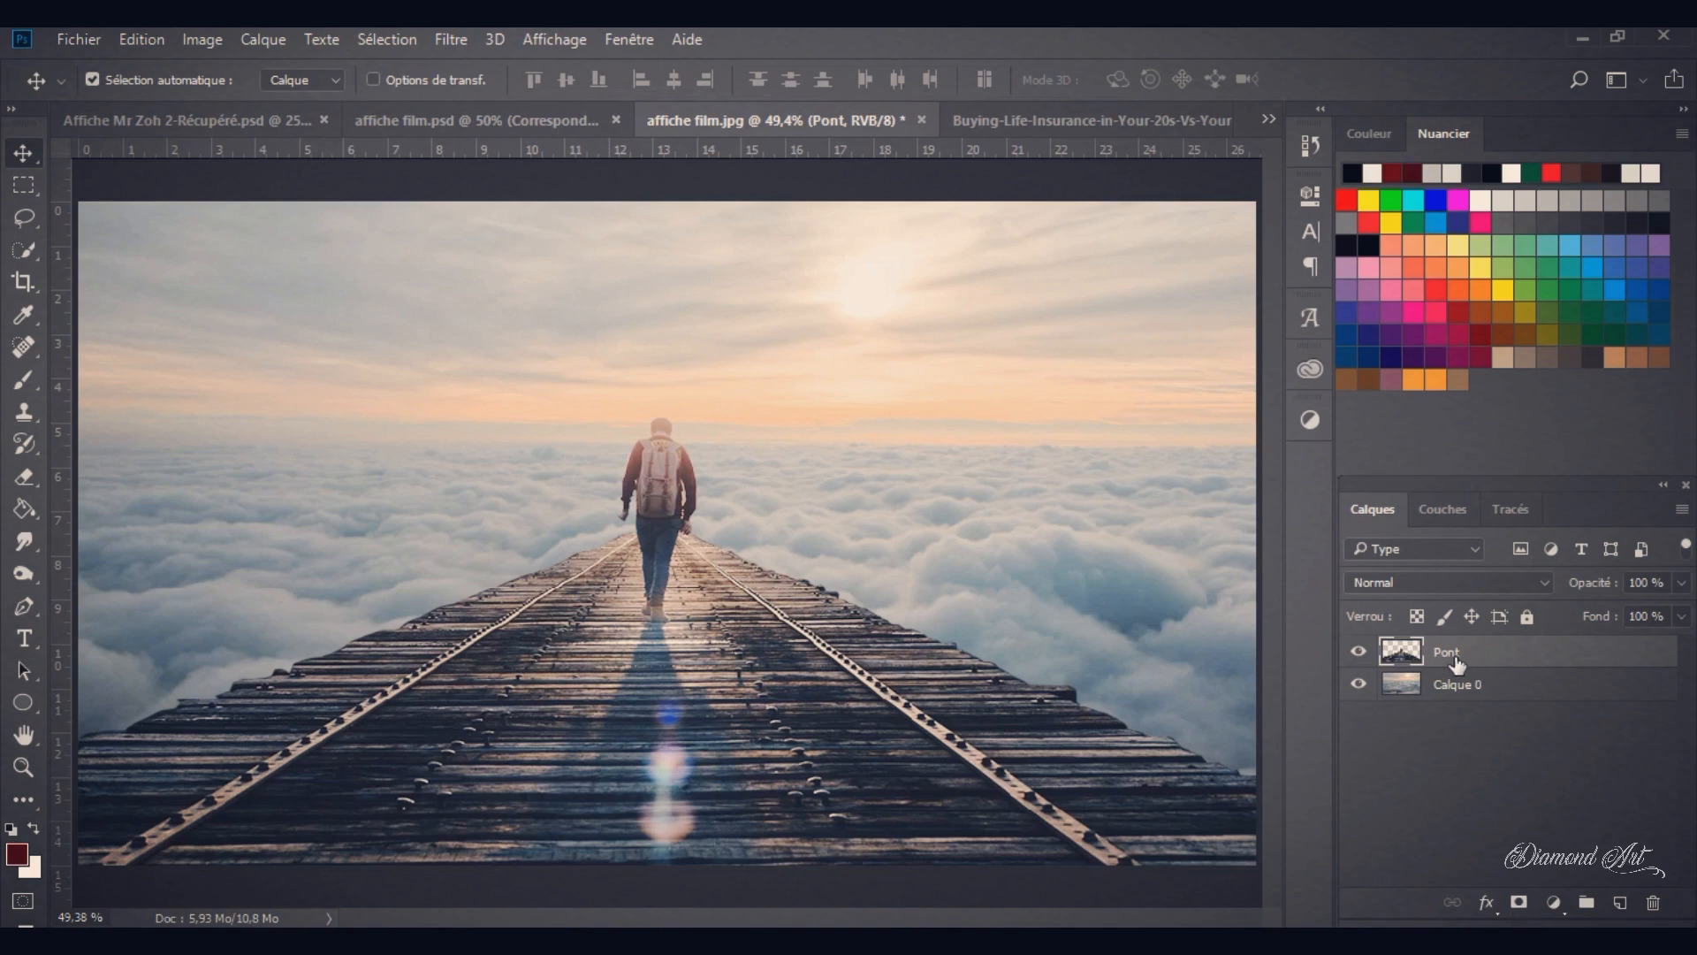
left_click(1519, 903)
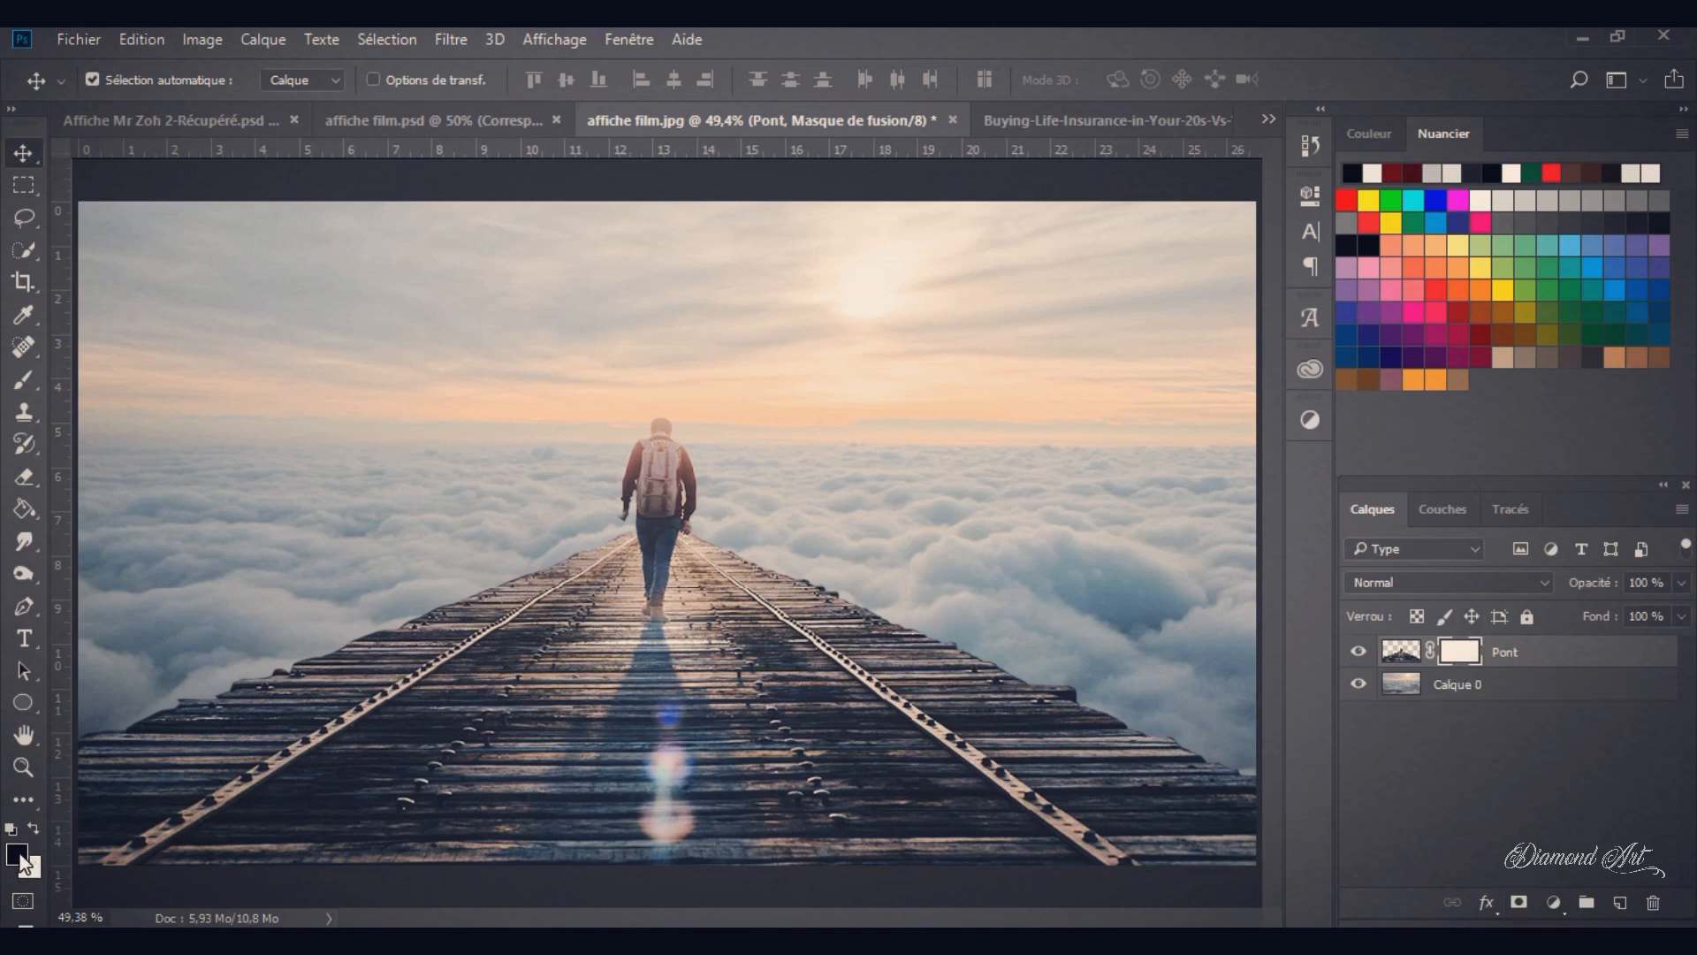
Step: Set up the soft round Arrondi flou brush at 178 px with 100% opacity
left_click(21, 380)
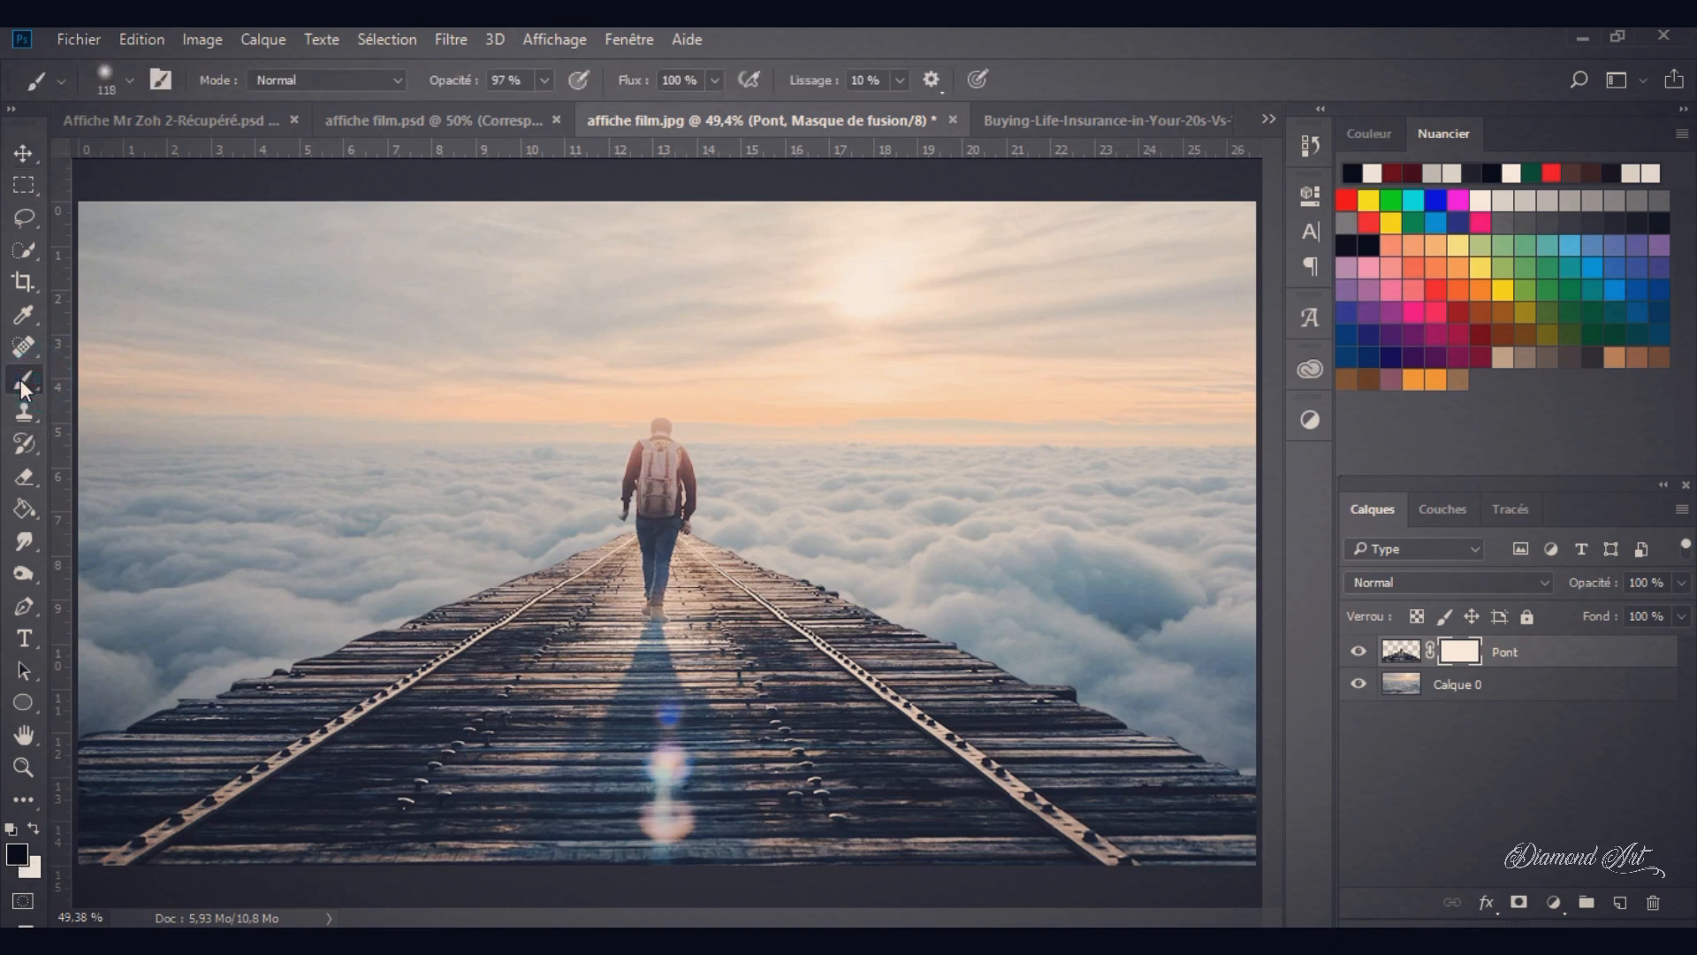
left_click(132, 84)
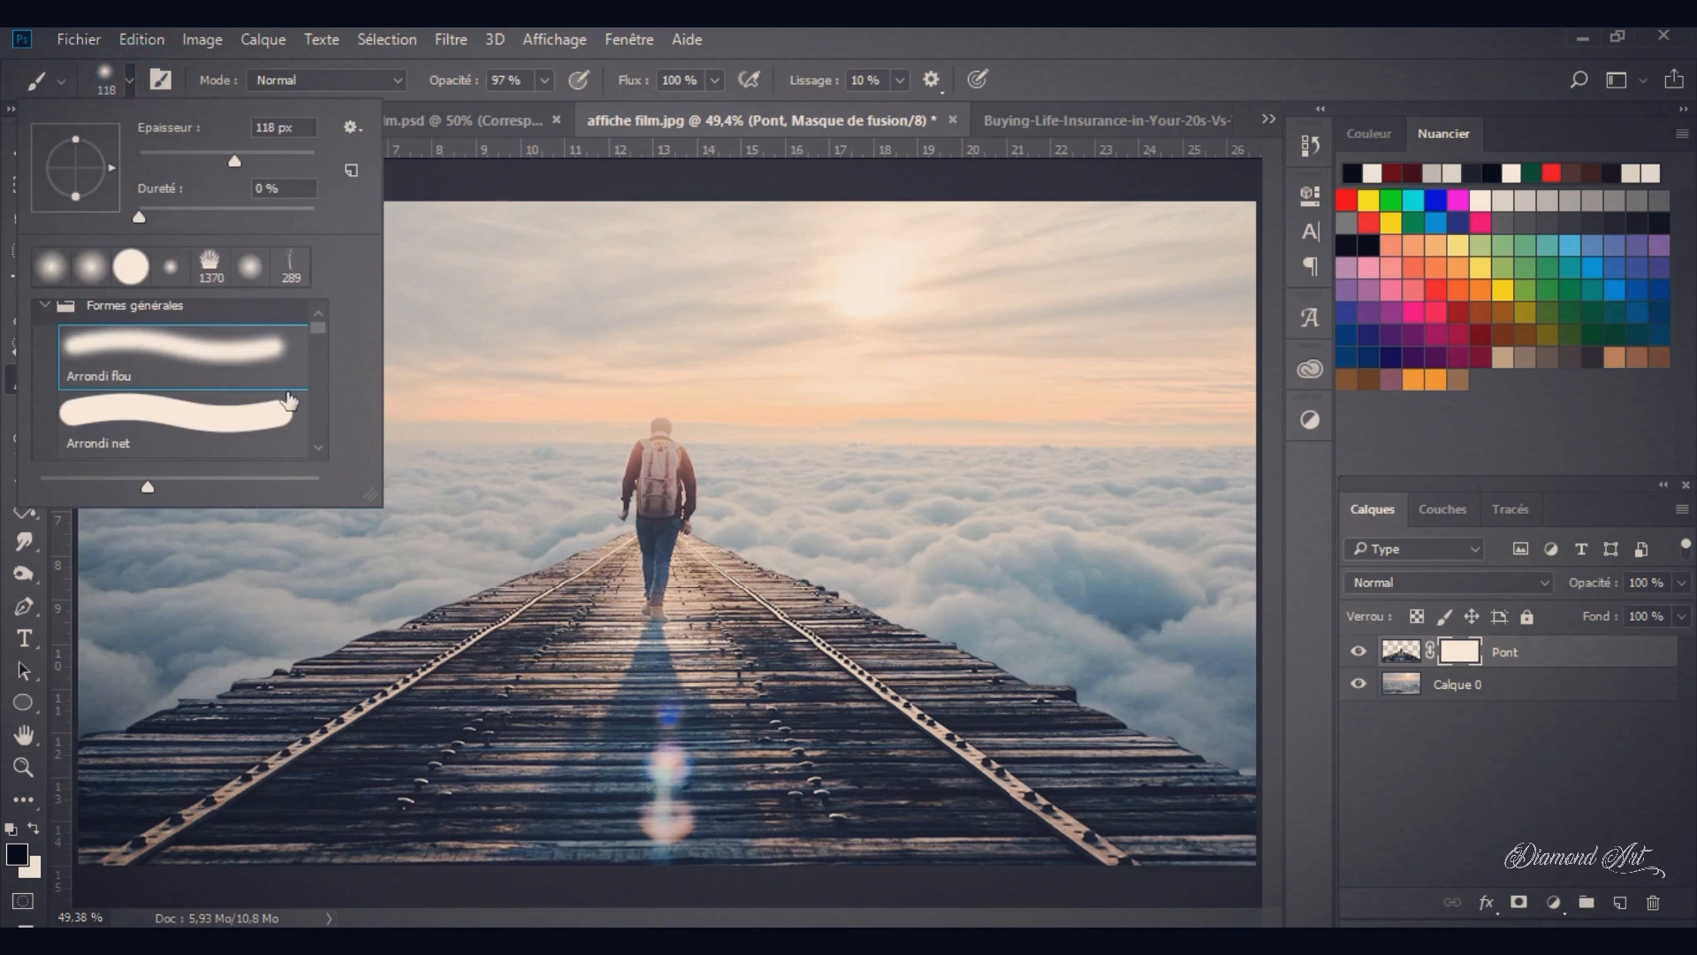
left_click(545, 80)
Step: Try to fade both side edges of the bridge into the clouds by painting black on the Pont layer's mask
left_click_drag(1209, 727, 1186, 766)
left_click(1017, 703)
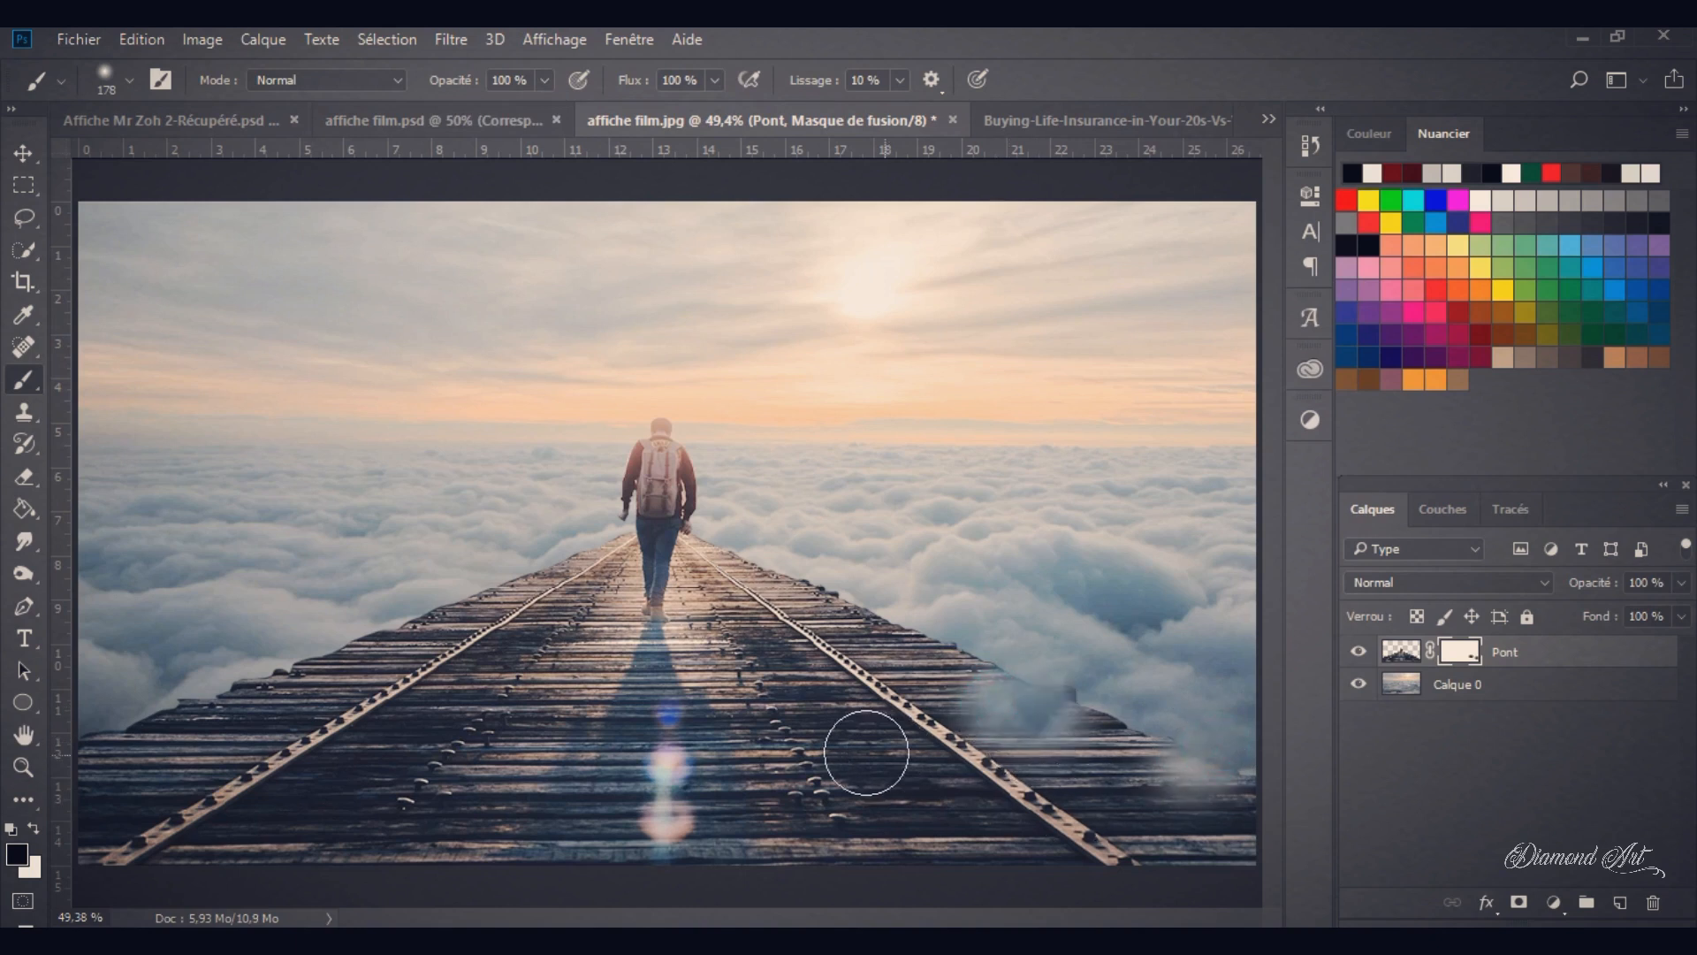
left_click(835, 747)
key("ctrl+z")
left_click_drag(842, 559, 932, 613)
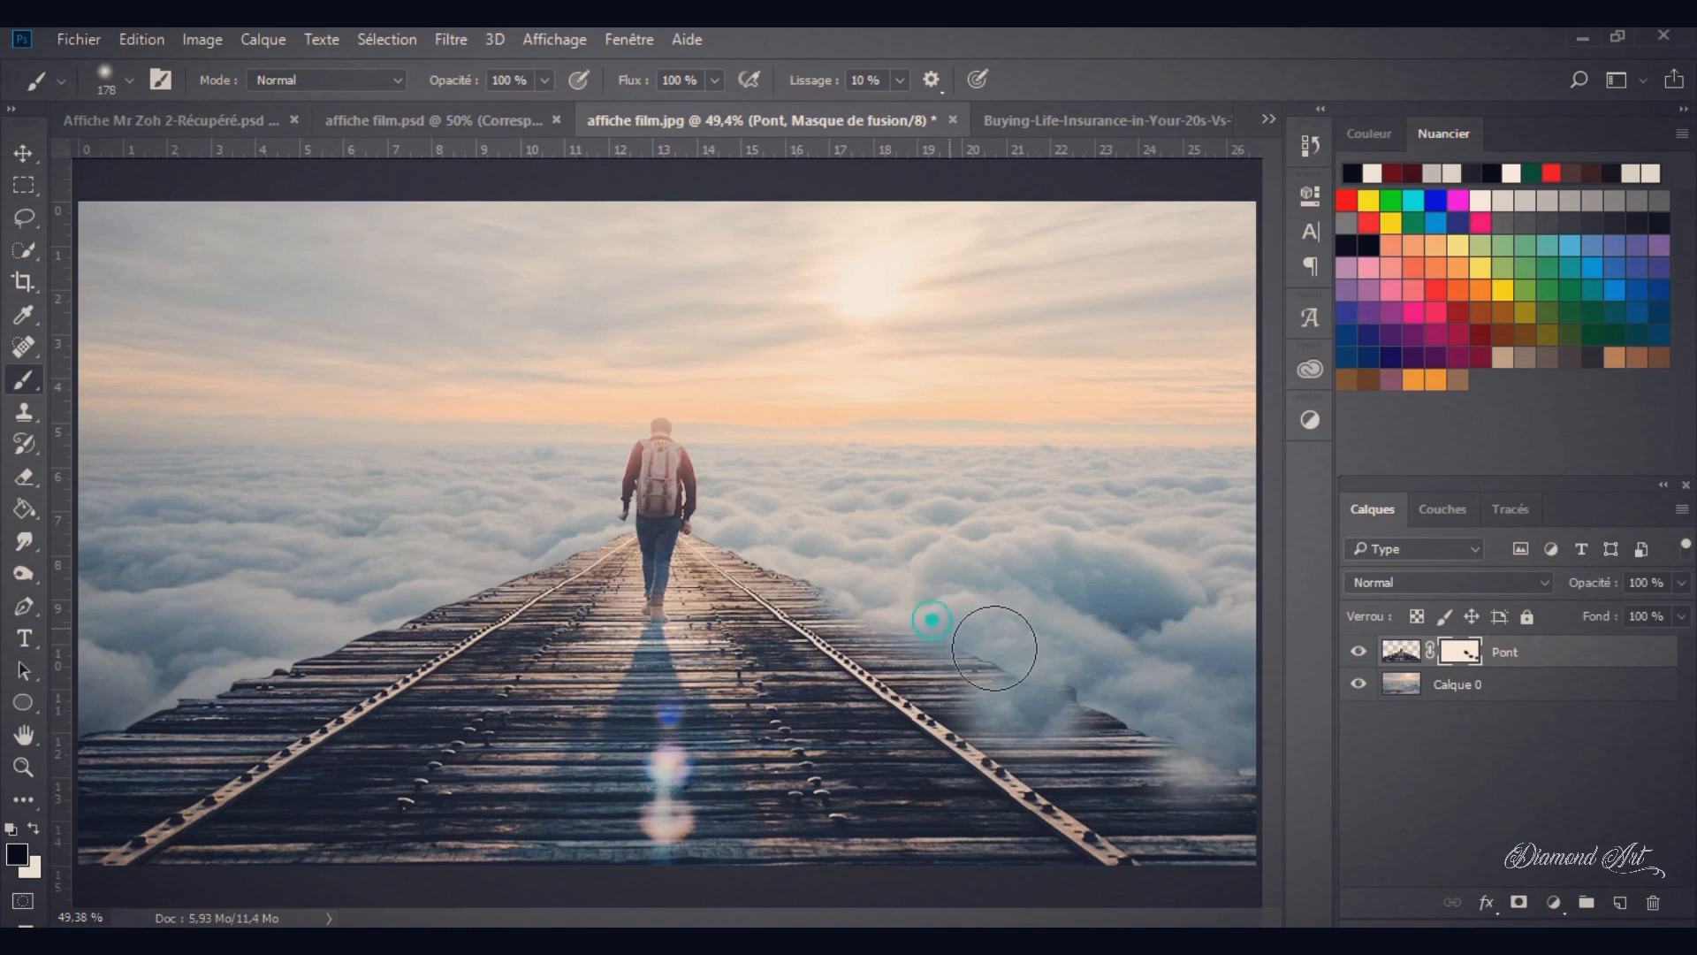
left_click(499, 534)
mouse_move(446, 579)
left_mouse_down()
mouse_move(342, 595)
mouse_move(114, 757)
mouse_move(118, 736)
mouse_move(81, 803)
left_mouse_up()
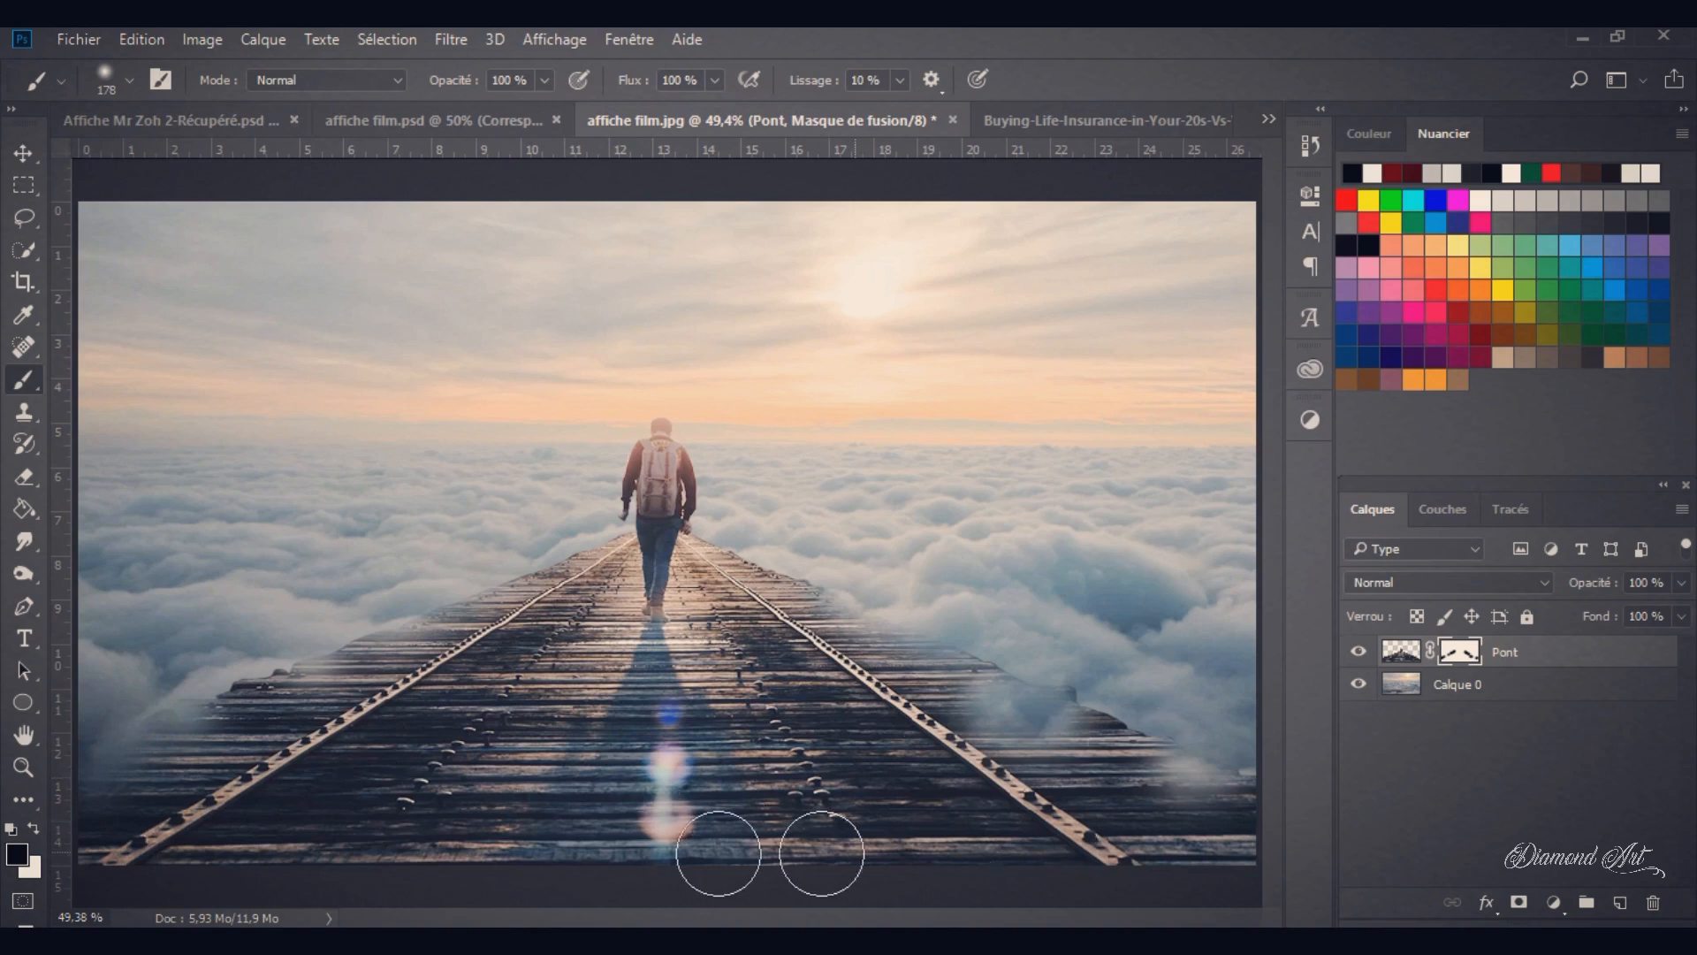
Step: Veil the bridge planks and side edges lightly with cloud, painting the Pont mask with a 274 px black brush at 27% opacity
left_click(544, 79)
left_click_drag(490, 108, 485, 108)
mouse_move(171, 842)
left_mouse_down()
mouse_move(382, 693)
mouse_move(167, 762)
left_mouse_up()
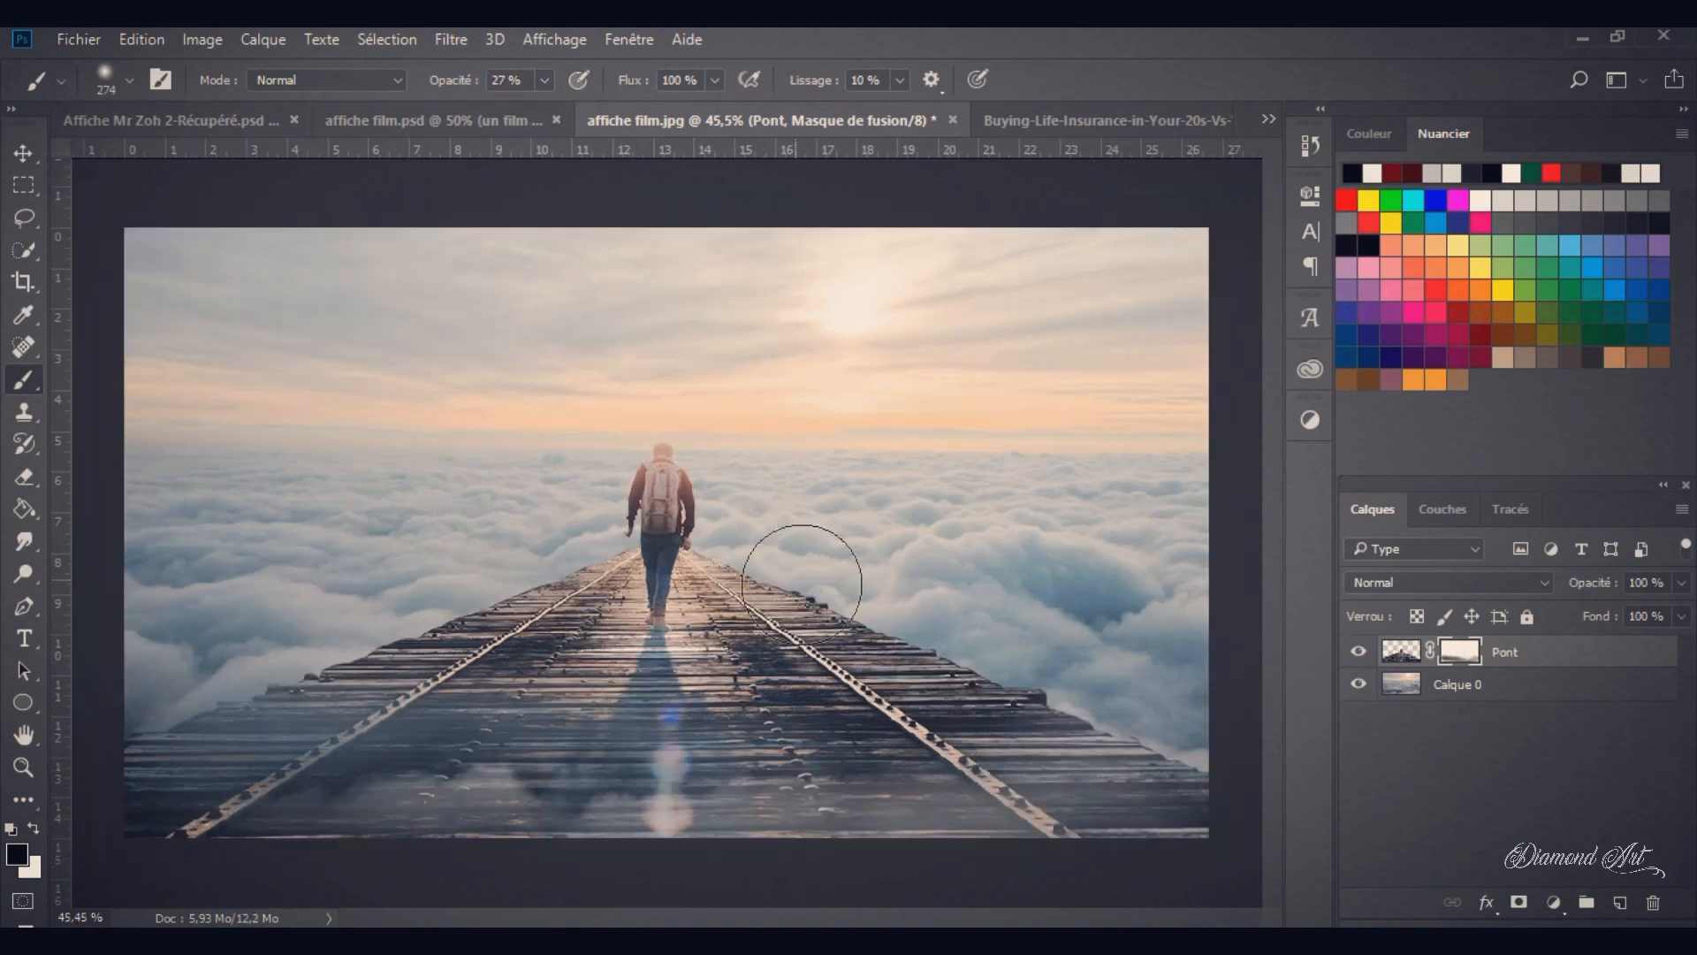
left_click_drag(572, 512, 561, 575)
left_click_drag(576, 667, 837, 665)
left_click_drag(448, 616, 273, 724)
left_click_drag(1149, 795, 1013, 825)
mouse_move(276, 822)
left_mouse_down()
mouse_move(398, 682)
mouse_move(530, 629)
left_mouse_up()
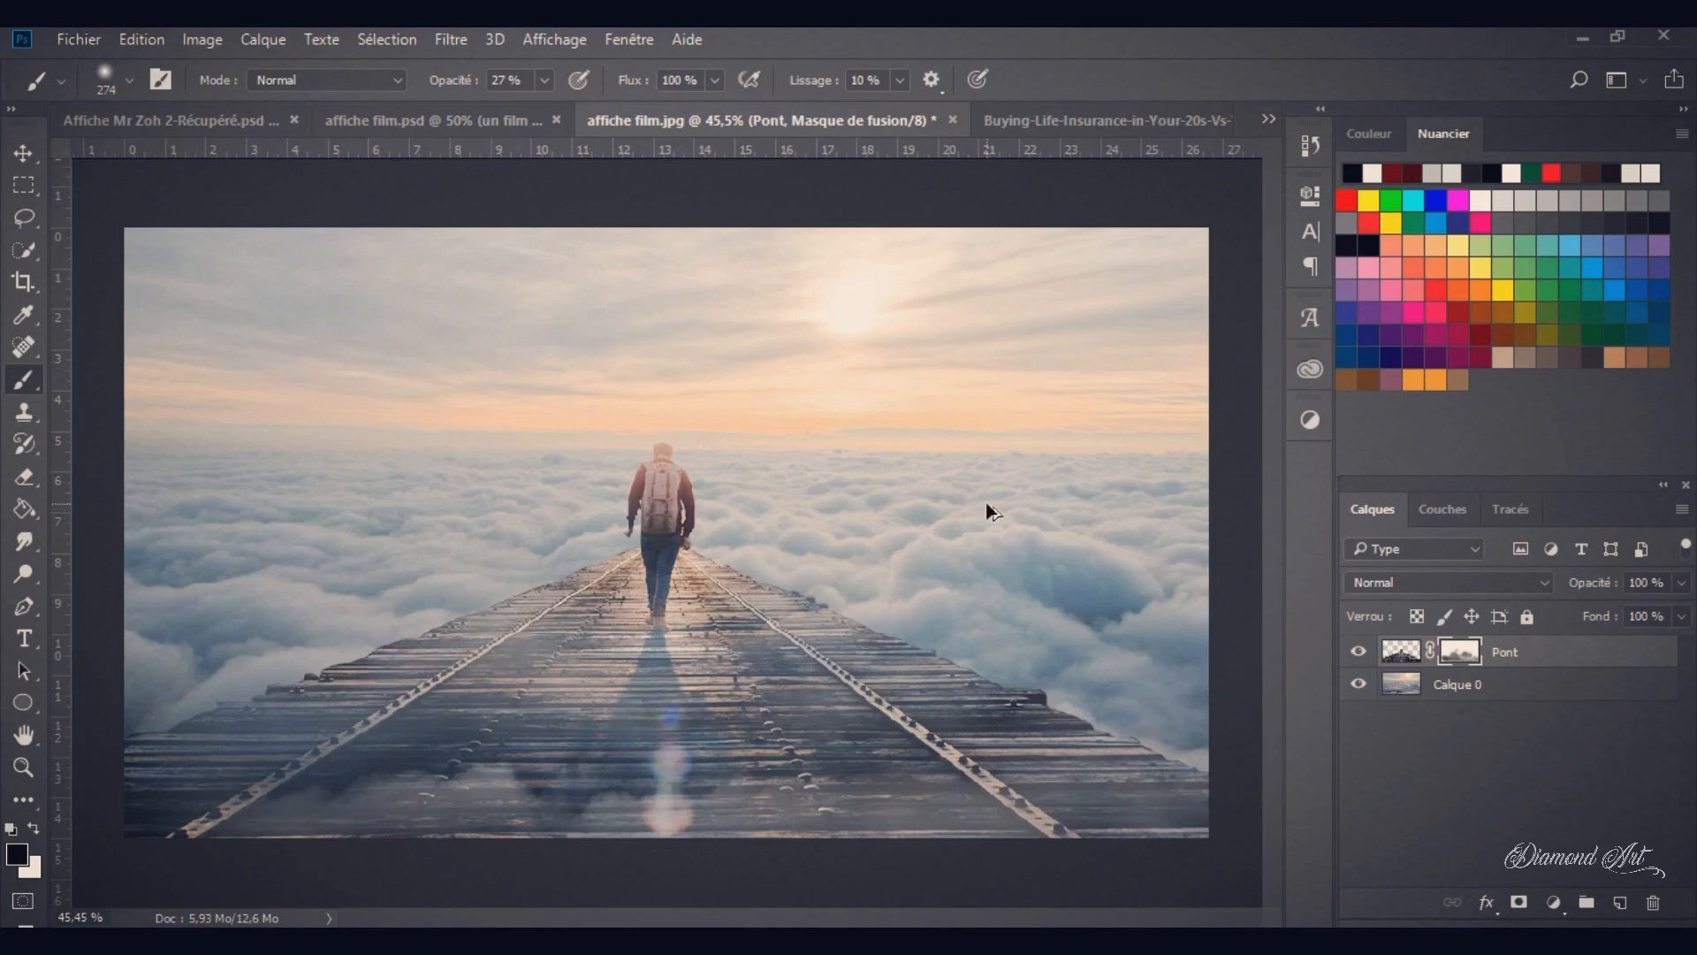
Step: Blend the bridge's sides and lower corners more strongly into the clouds by painting the Pont mask at 97% opacity
key("5")
key("6")
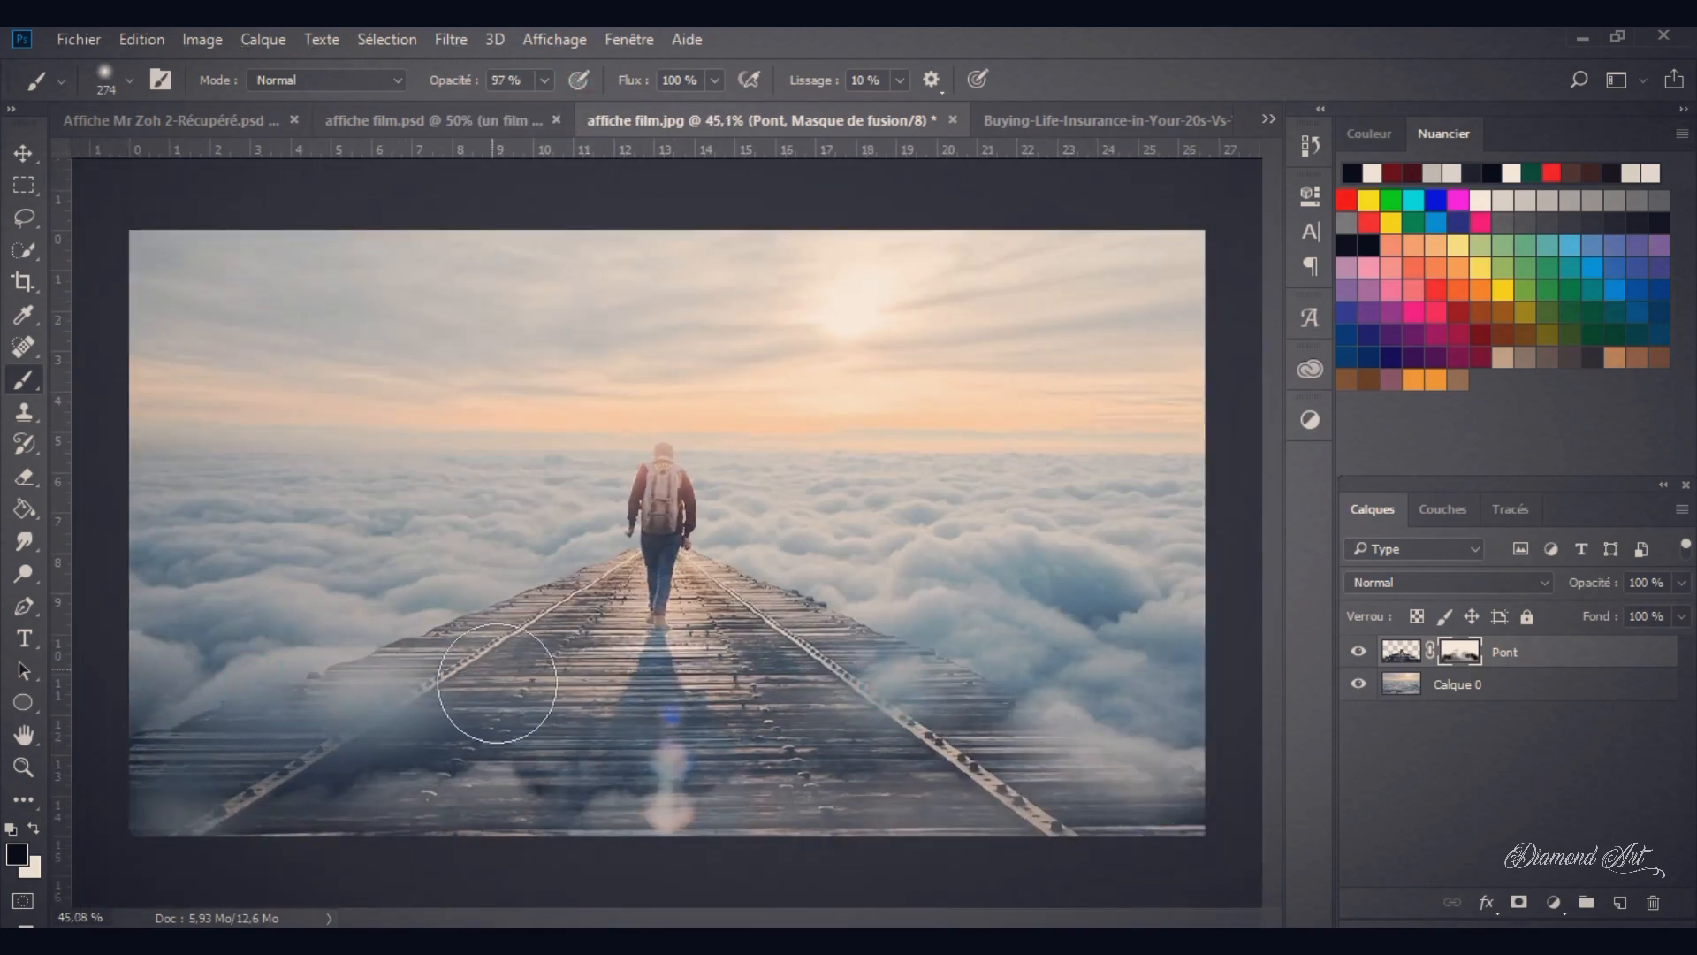
left_click(509, 698)
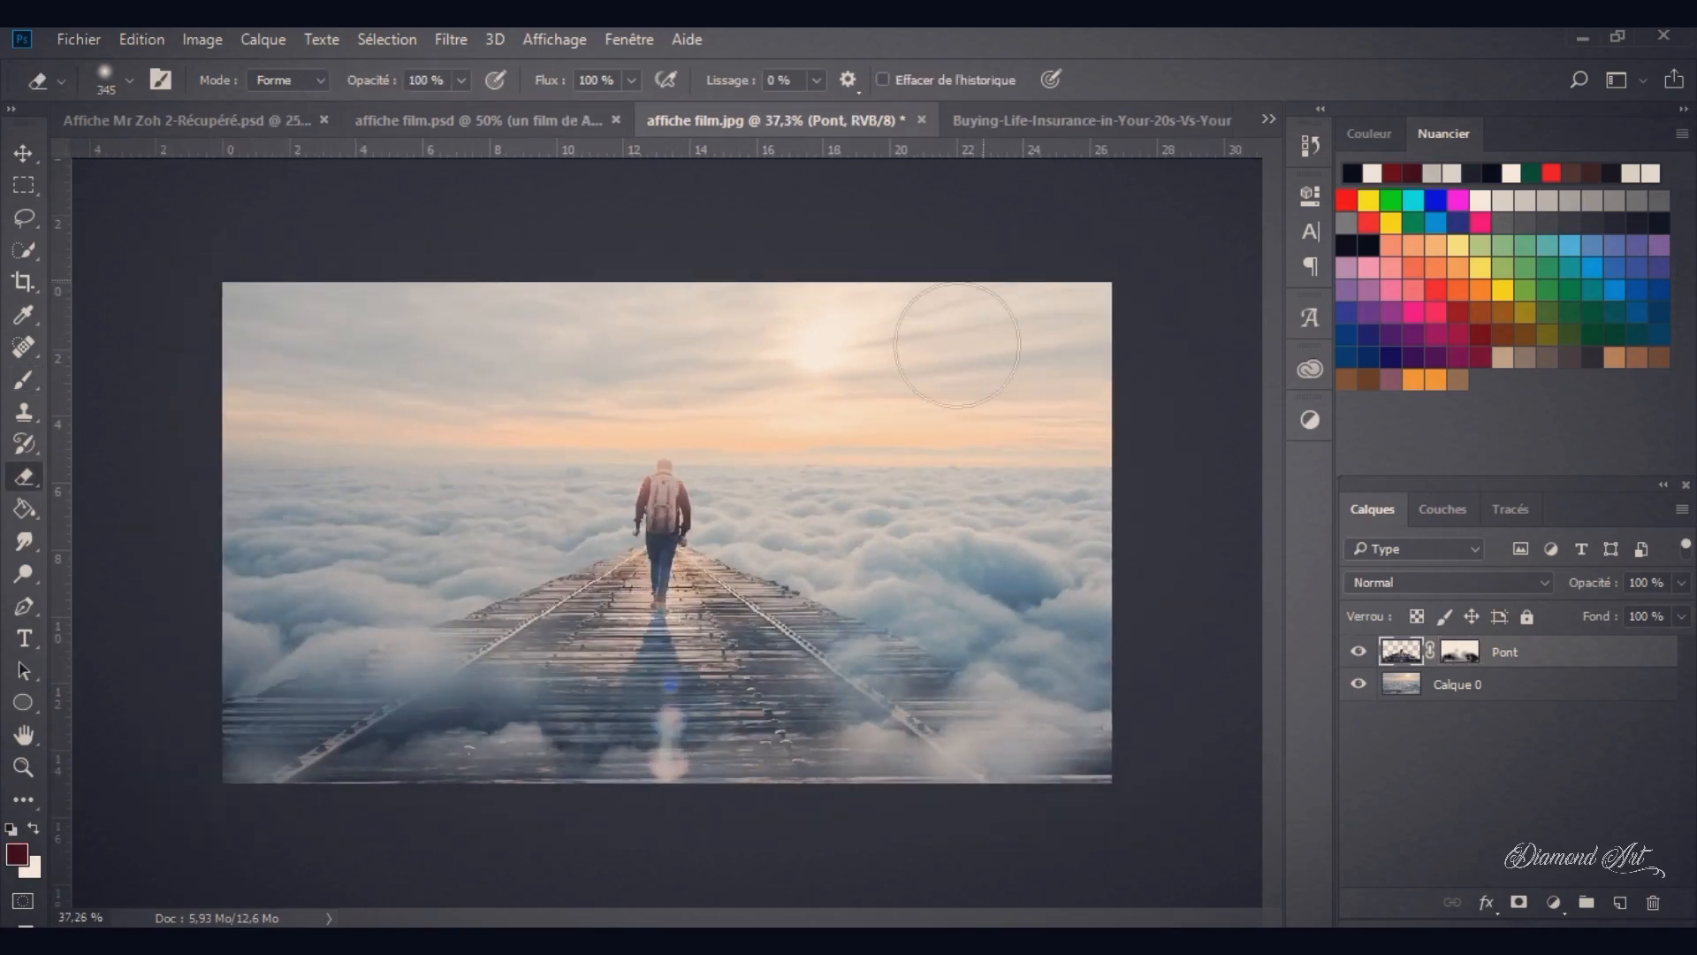
Step: Place the chateau png image as an embedded layer over the clouds to the right of the man
left_click(24, 153)
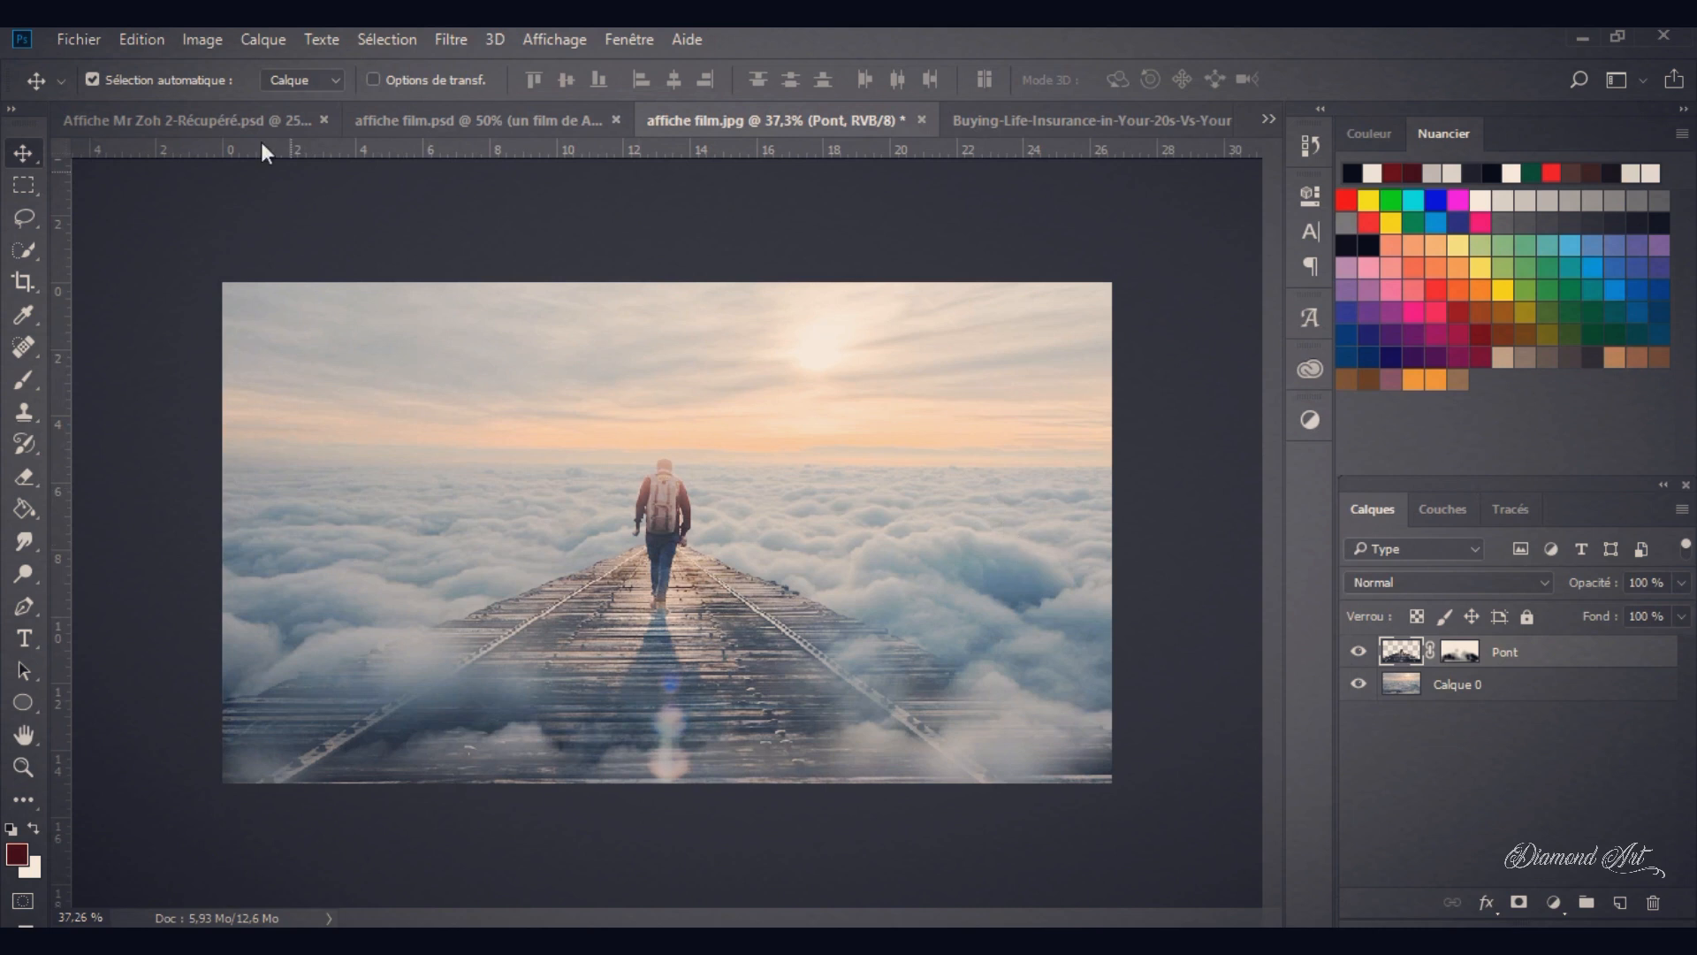
left_click(78, 39)
left_click(217, 499)
double_click(427, 263)
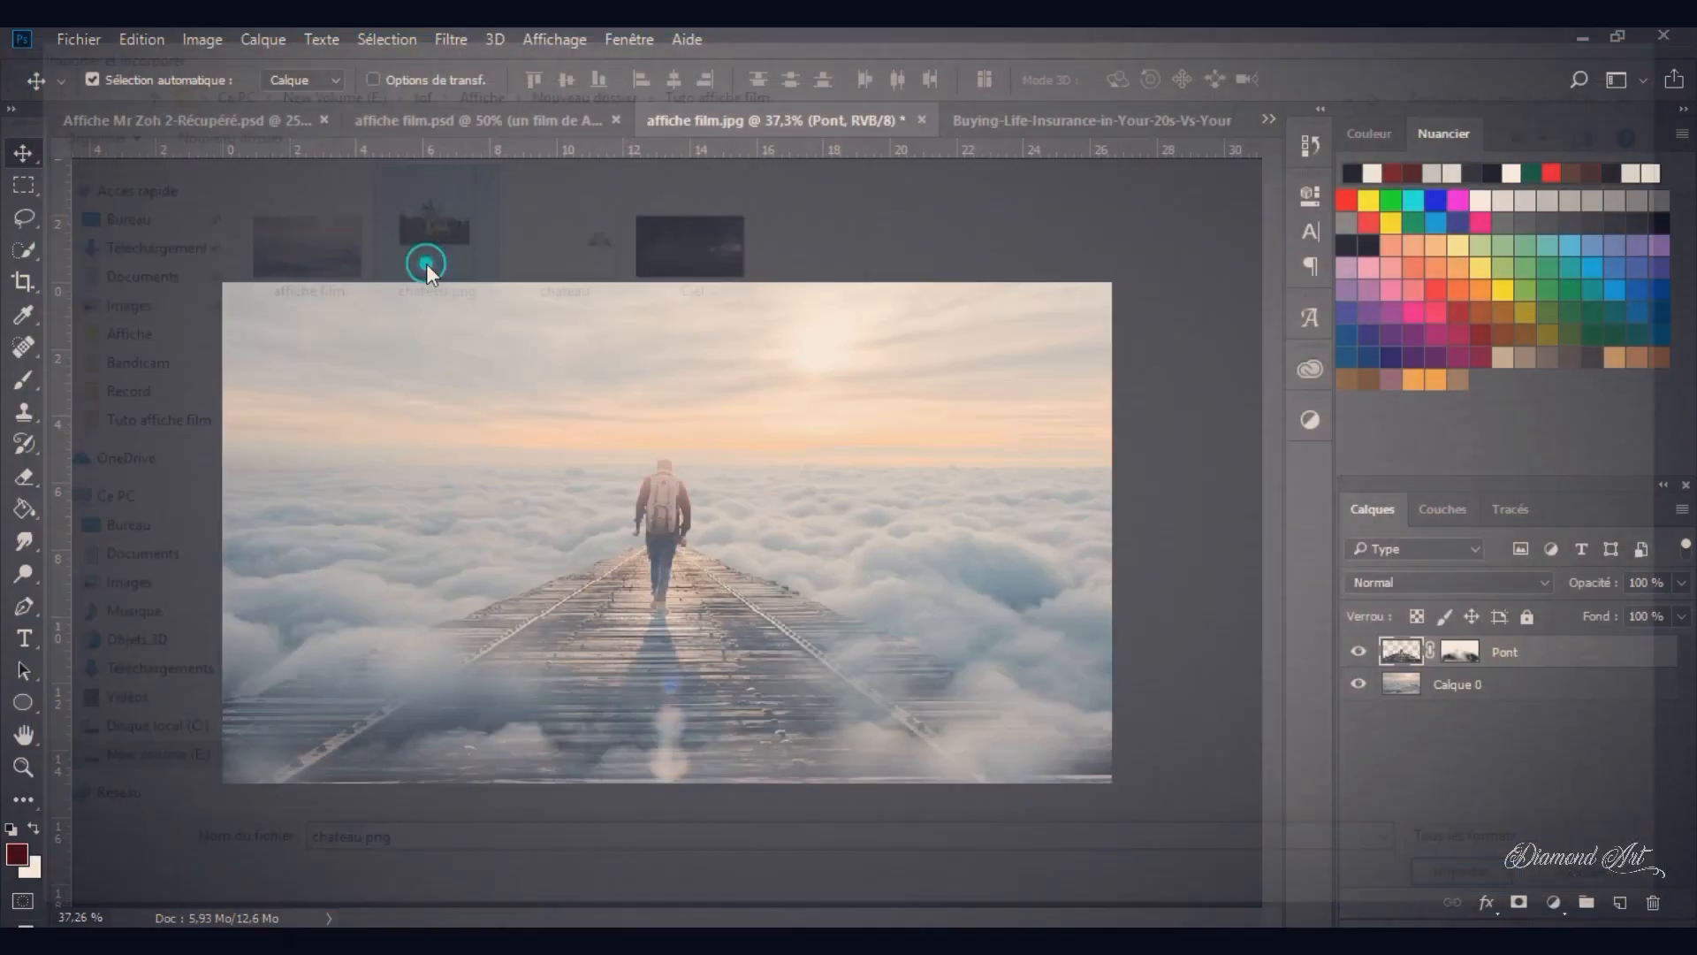
left_click_drag(749, 520, 992, 480)
left_click(996, 71)
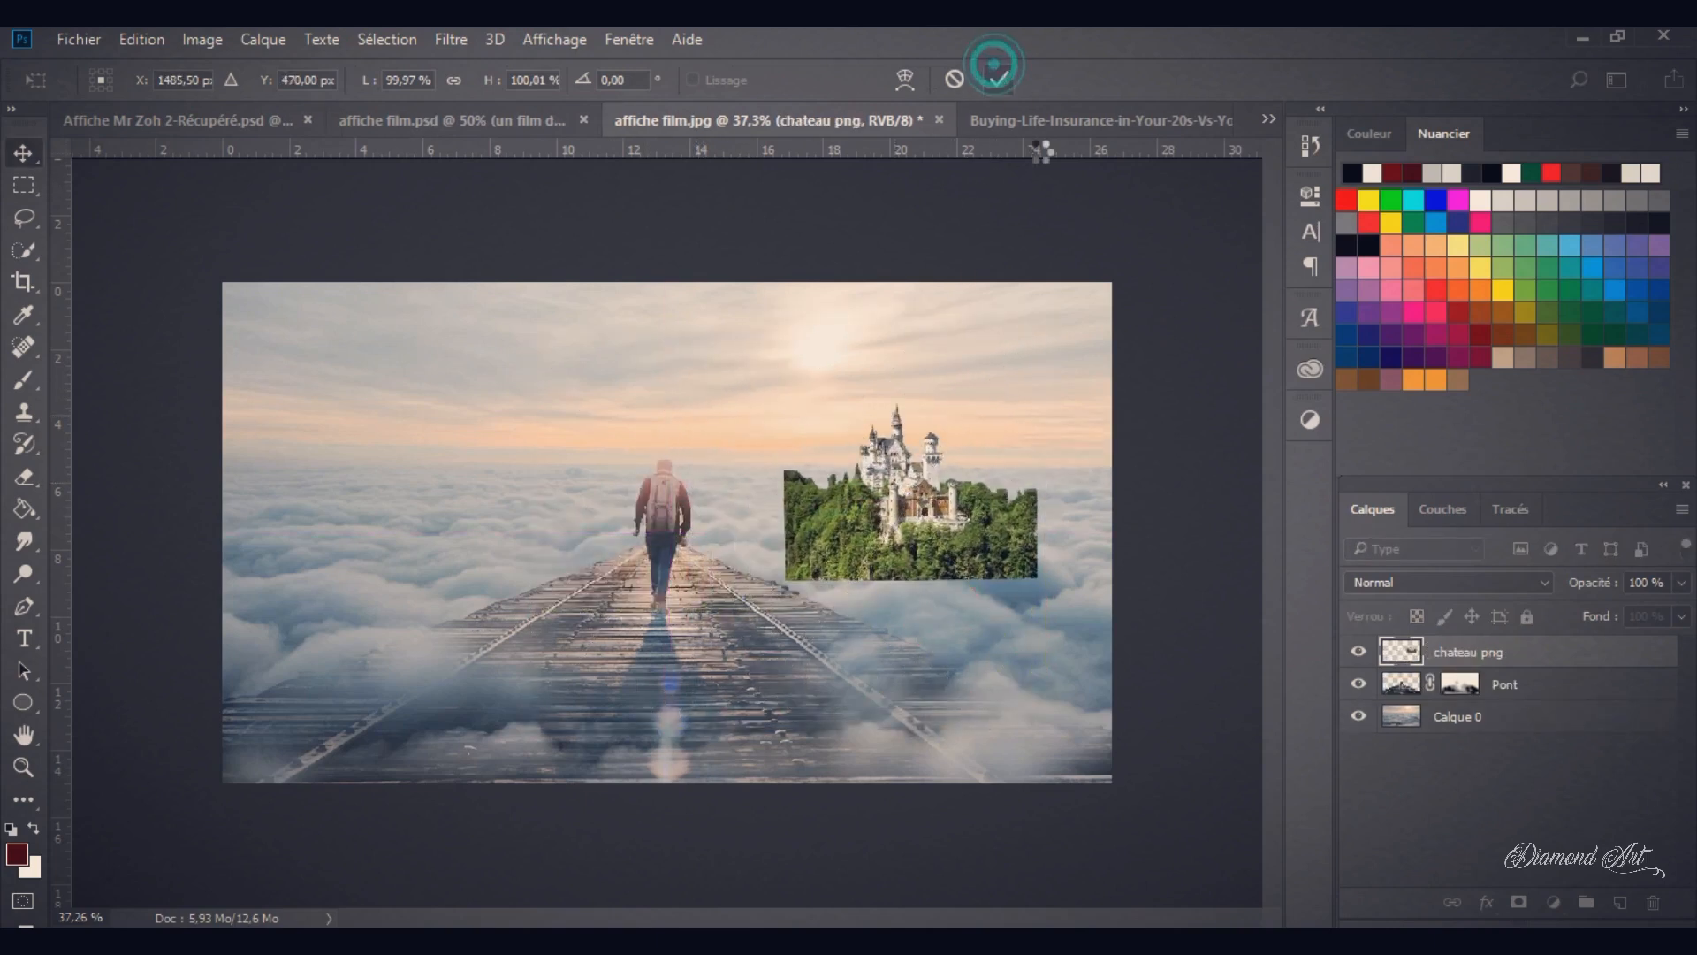
Step: Rasterize the chateau png layer and add a layer mask to it
right_click(1536, 654)
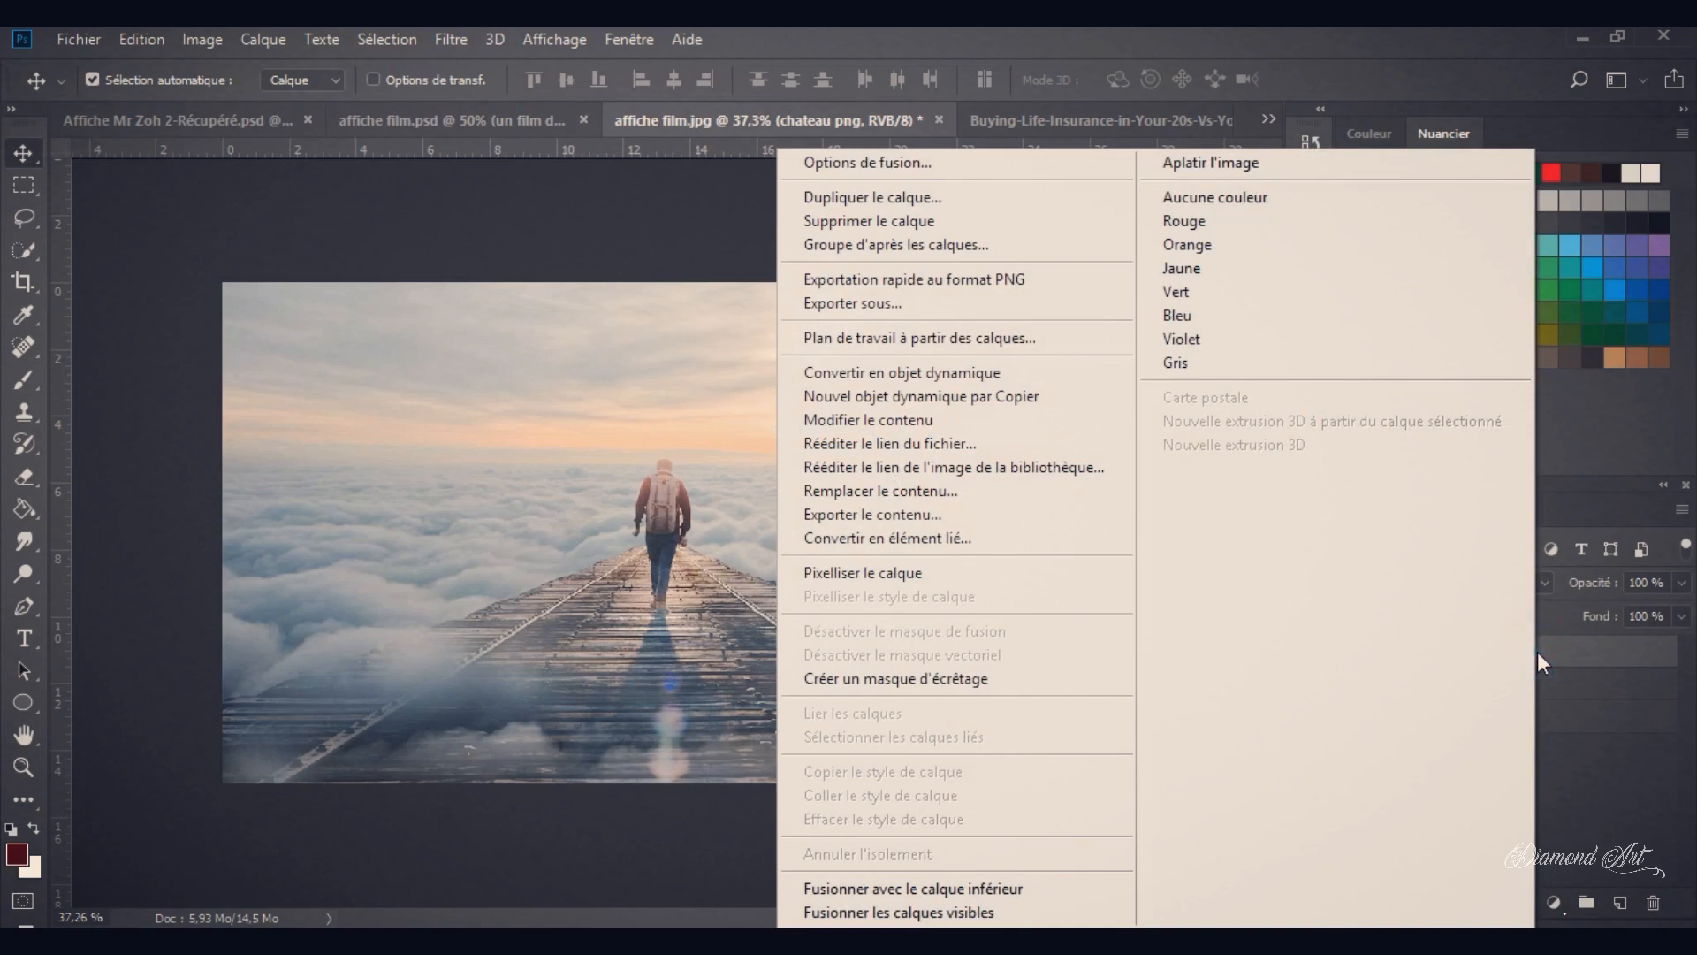
left_click(958, 573)
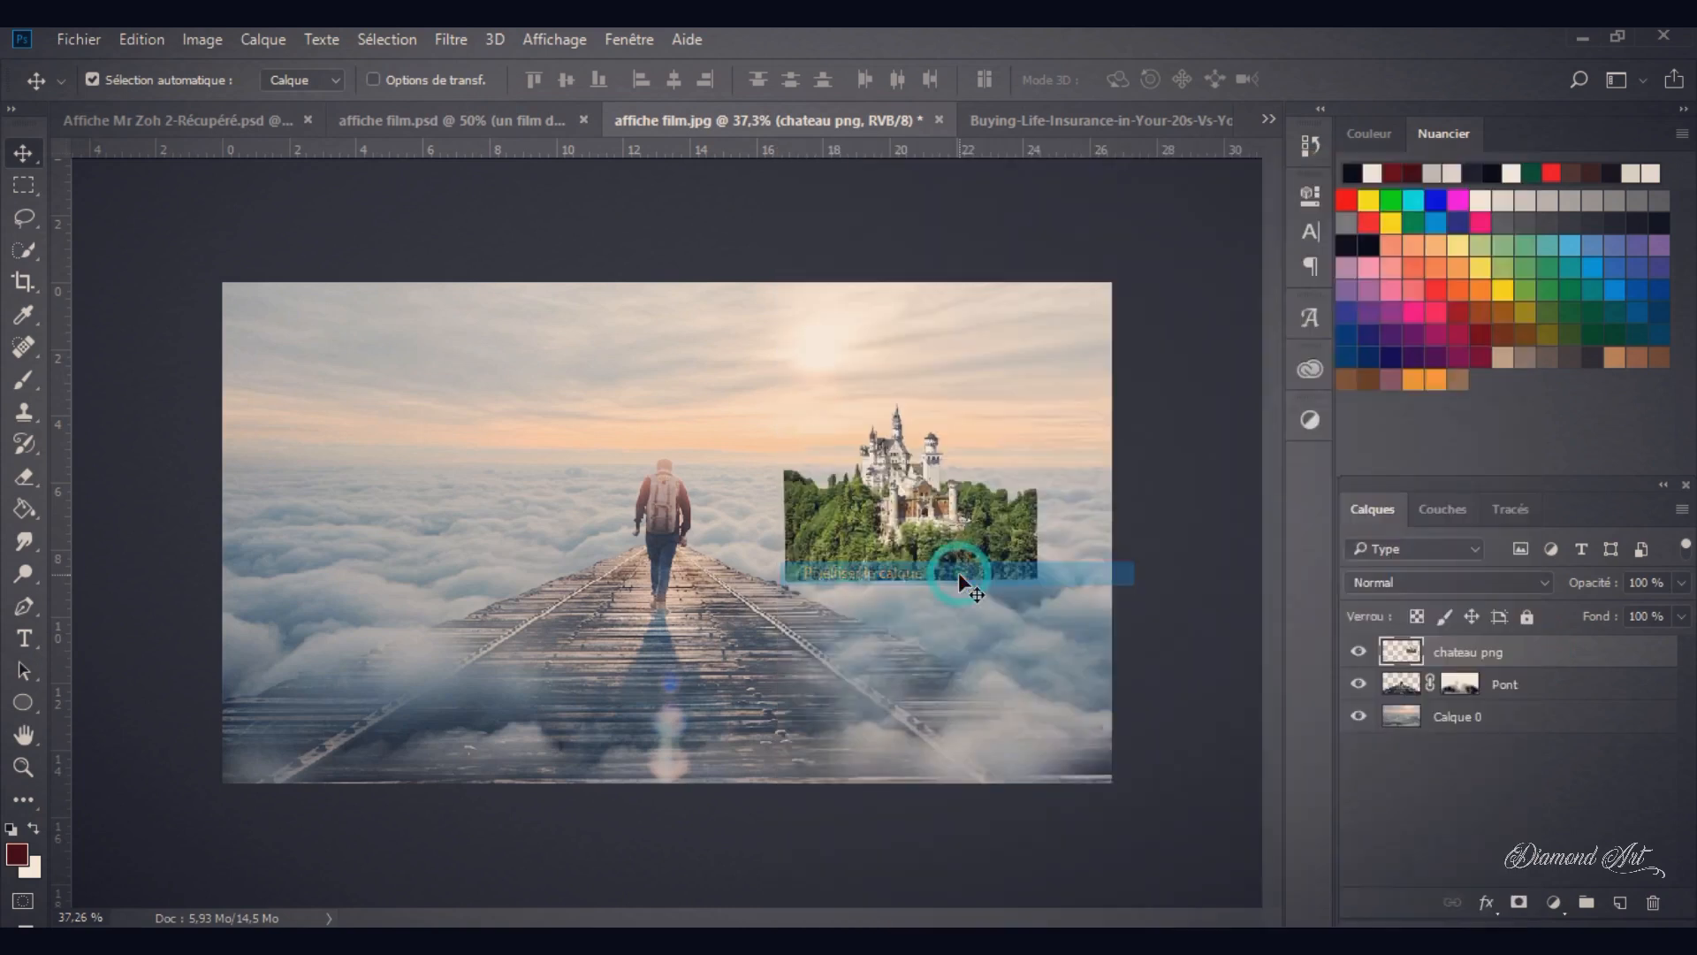
left_click(1519, 903)
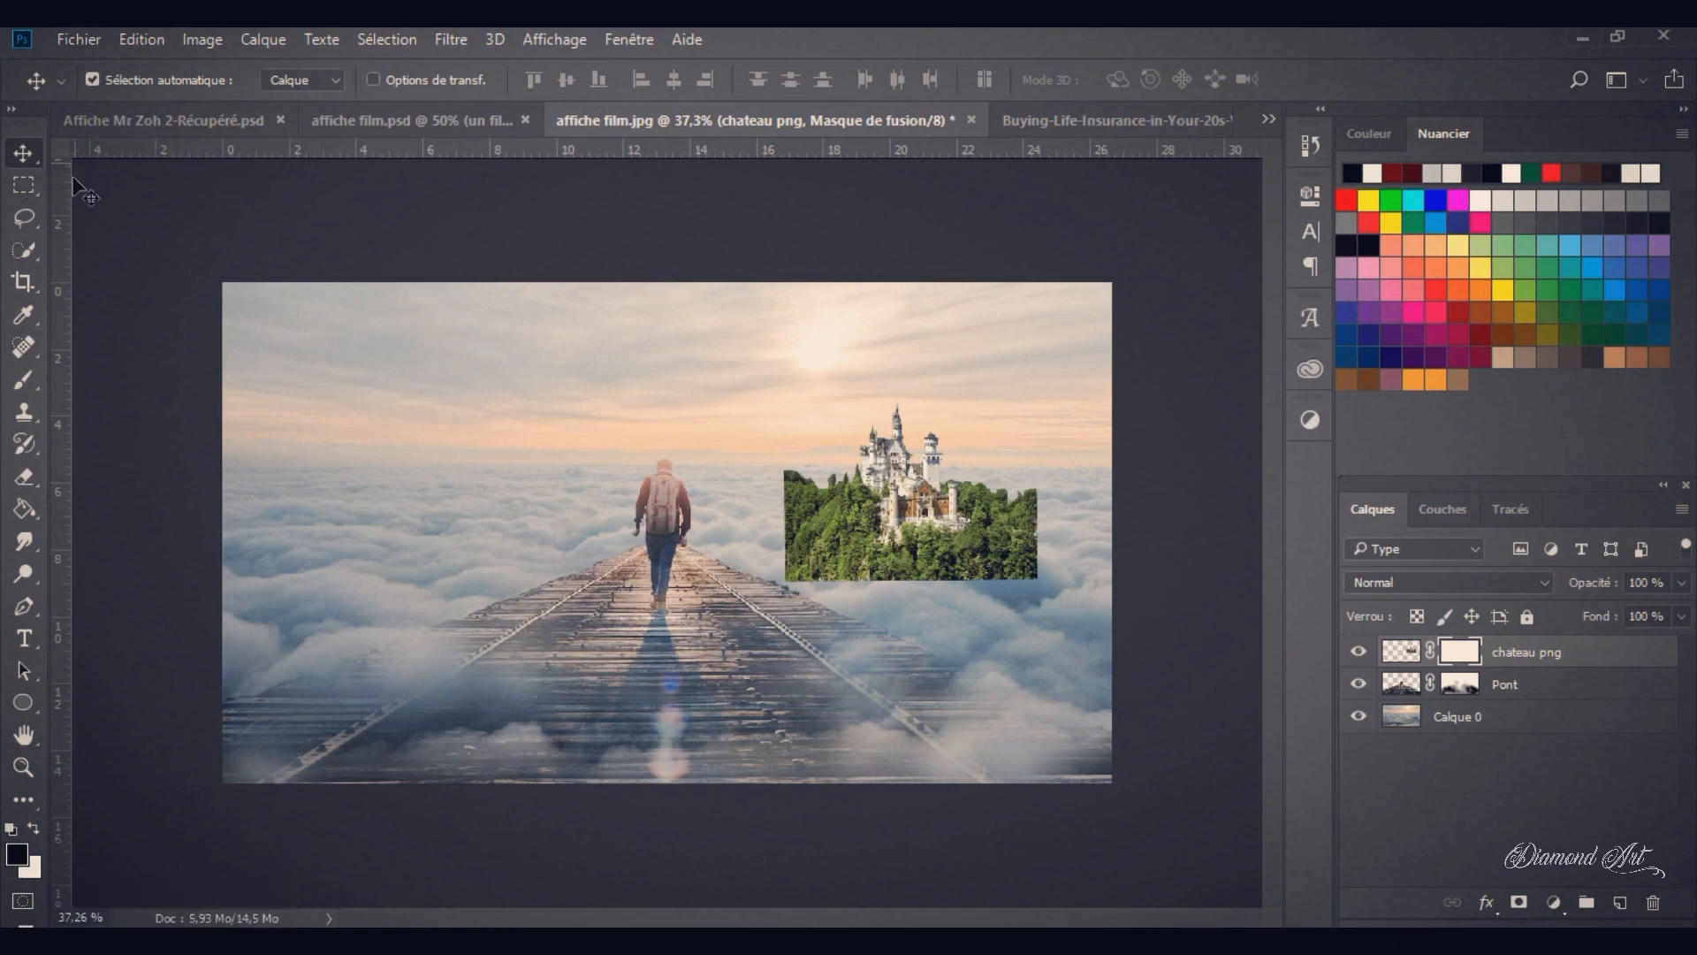
Step: Soften the side and lower edges of the castle's forest by painting black on the chateau png mask with a soft brush
left_click(21, 382)
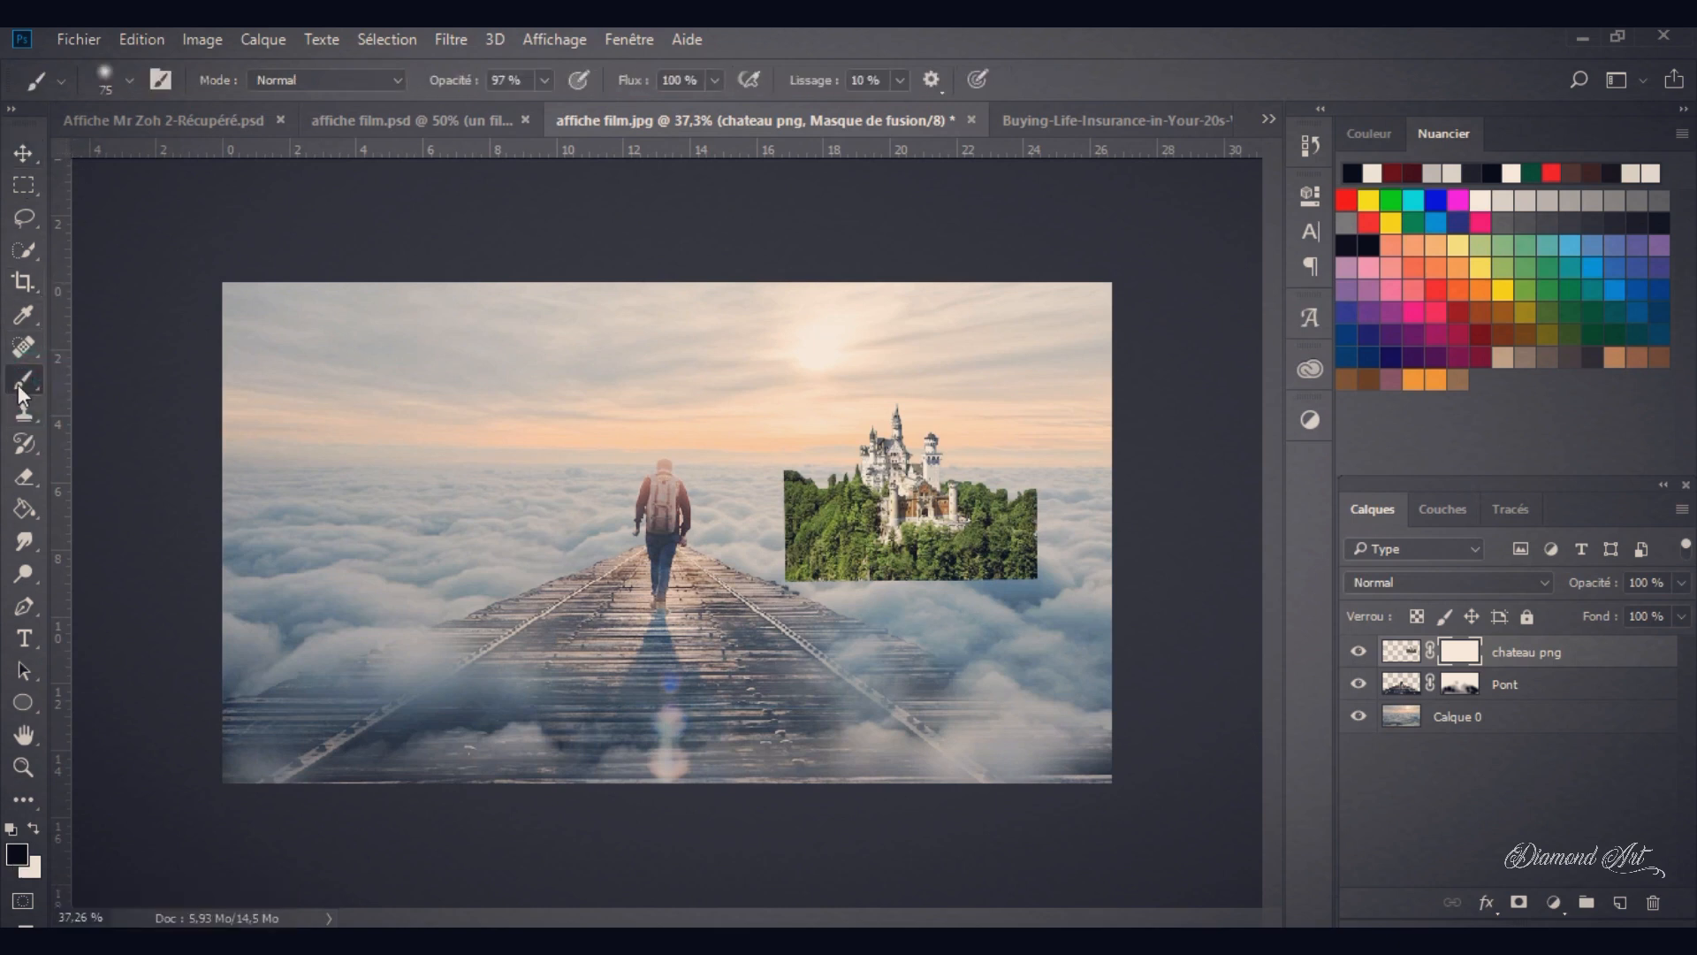
left_click(114, 83)
left_click_drag(221, 156, 239, 177)
left_click(1235, 30)
mouse_move(794, 464)
left_mouse_down()
mouse_move(779, 511)
mouse_move(875, 584)
mouse_move(1062, 523)
mouse_move(767, 488)
left_mouse_up()
key("ctrl+z")
mouse_move(1062, 508)
left_mouse_down()
mouse_move(1000, 583)
mouse_move(752, 505)
mouse_move(931, 608)
mouse_move(789, 465)
left_mouse_up()
Step: Rotate the castle slightly clockwise and move it a little down and right over the clouds
left_click(29, 159)
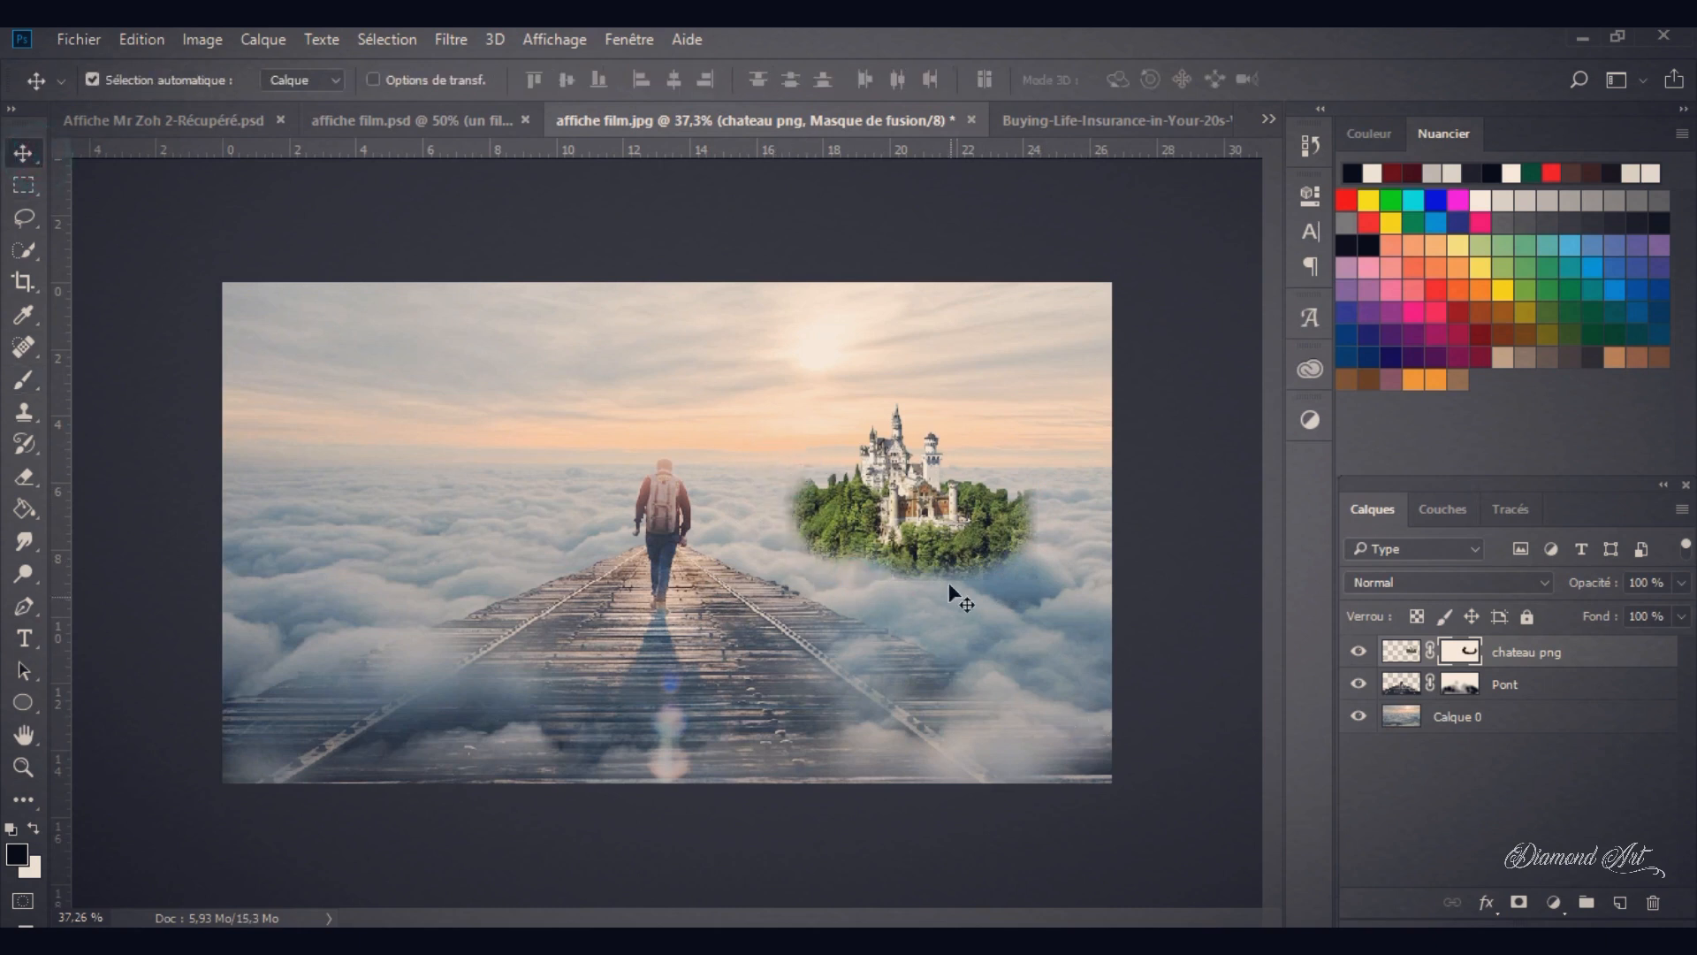
key("ctrl+t")
left_click_drag(1093, 588, 1082, 610)
left_click_drag(976, 555, 998, 564)
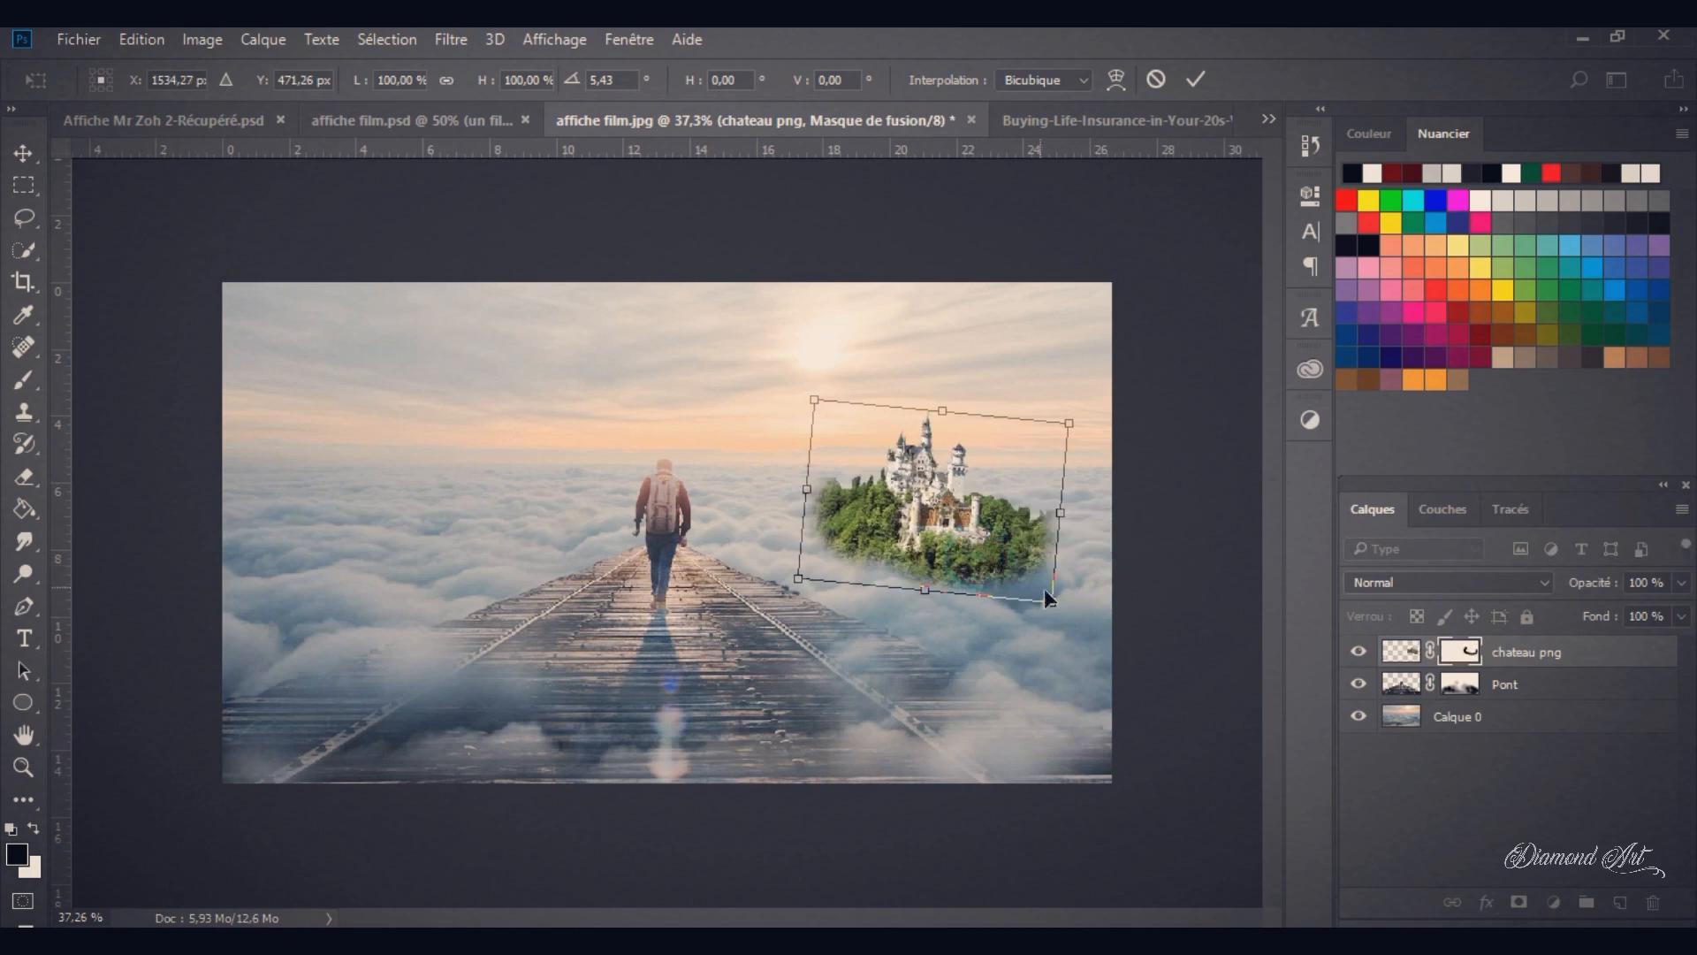
left_click_drag(1064, 640, 1074, 631)
left_click_drag(964, 559, 965, 577)
left_click(1195, 79)
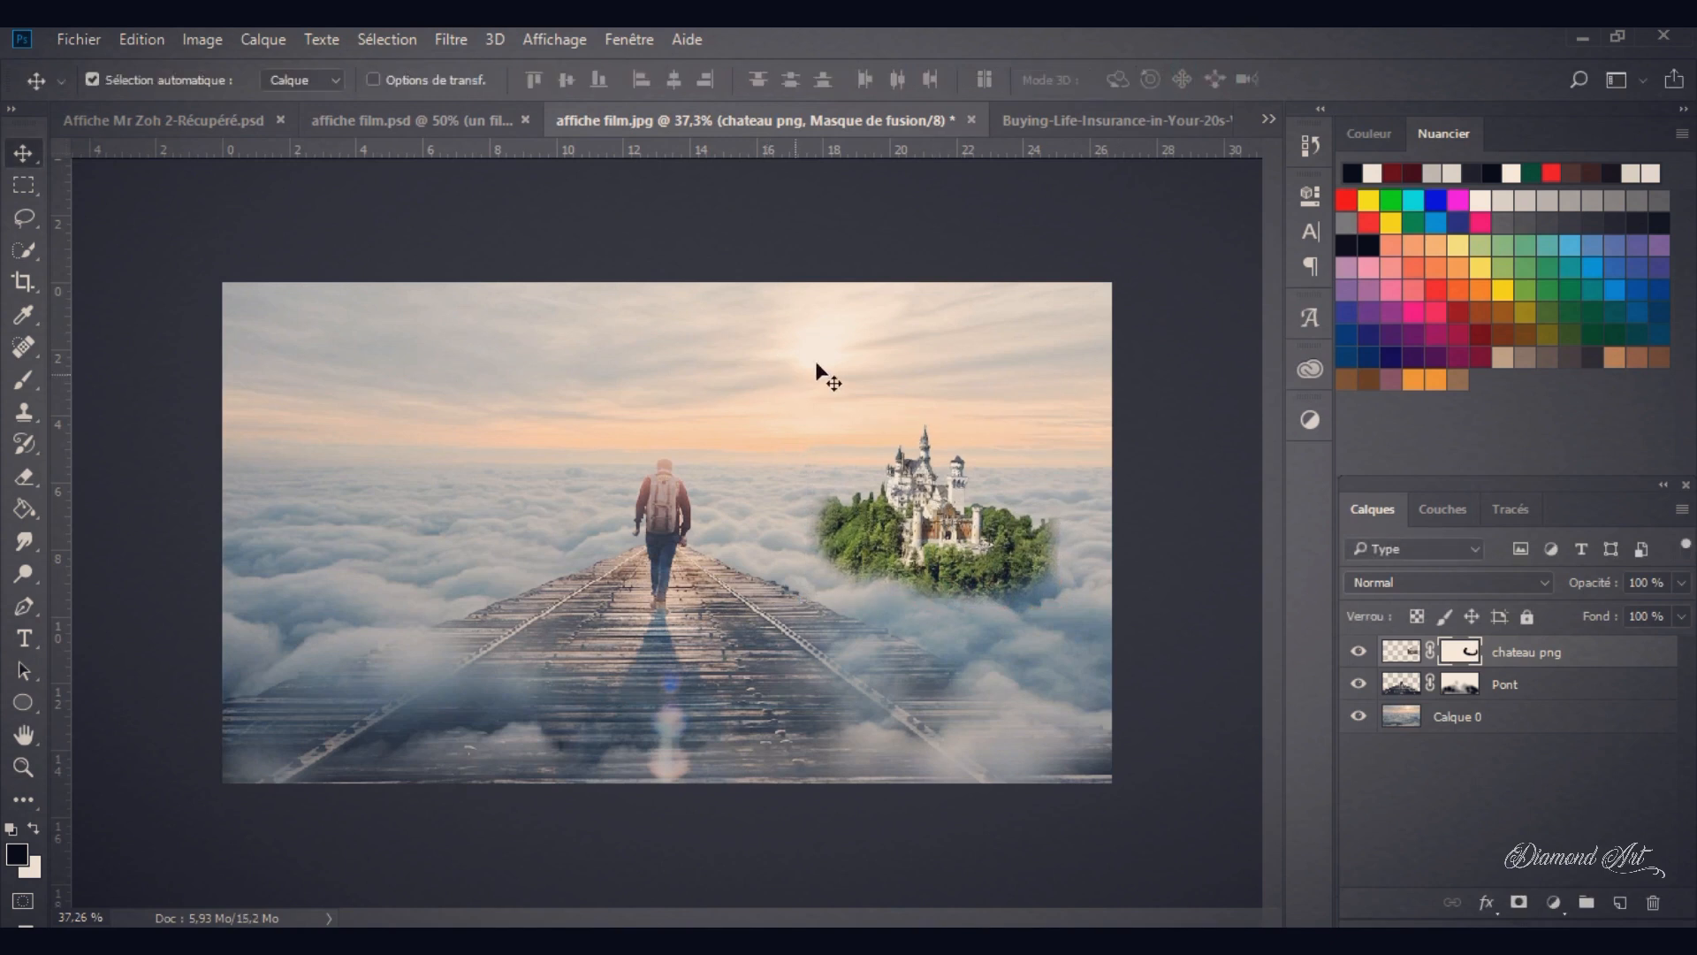
Step: Place the Ciel image as an embedded layer covering the whole canvas and compare the composition with it hidden and shown
left_click(79, 40)
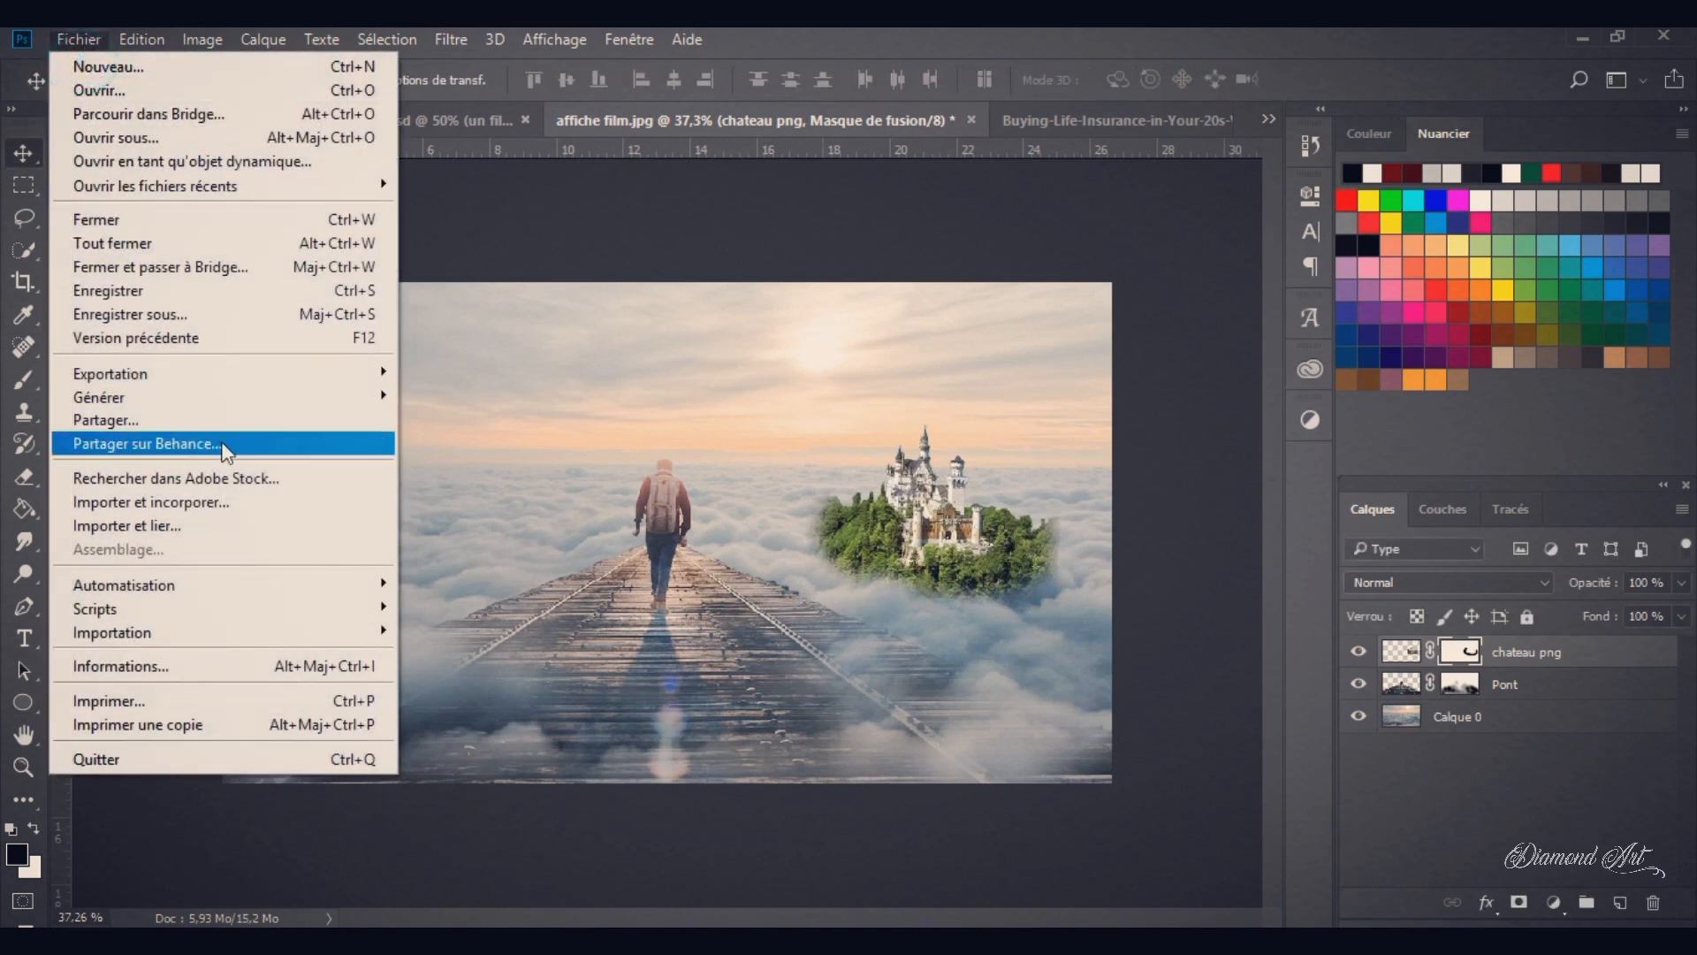
left_click(235, 502)
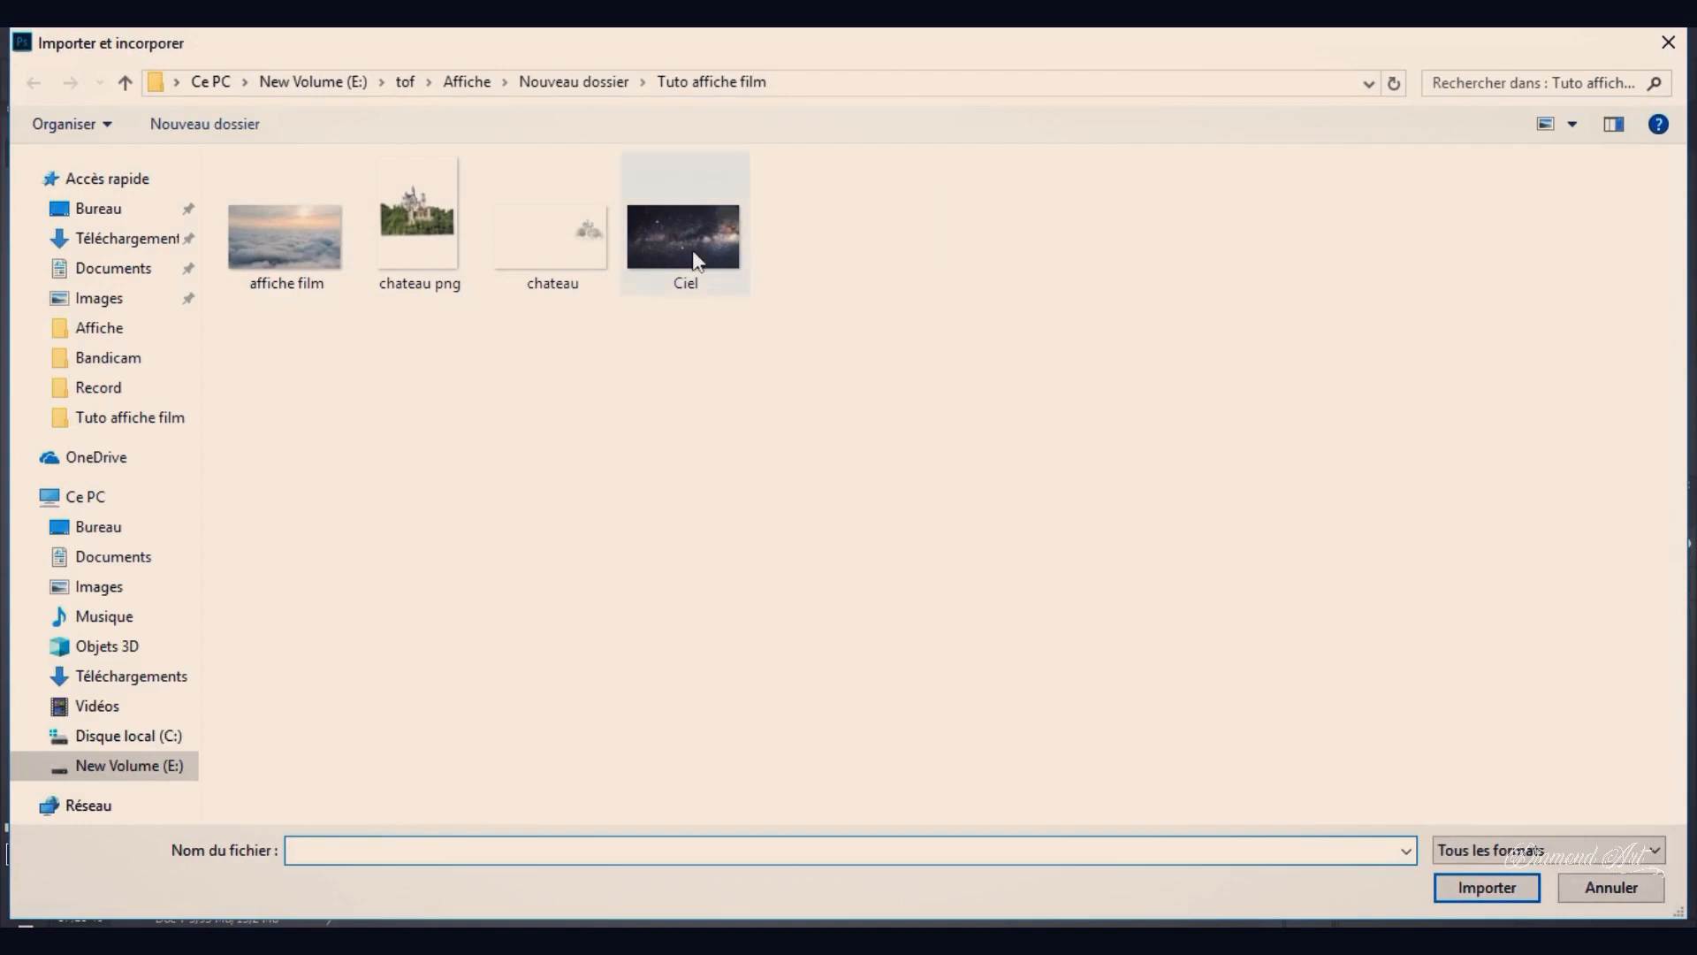
double_click(697, 260)
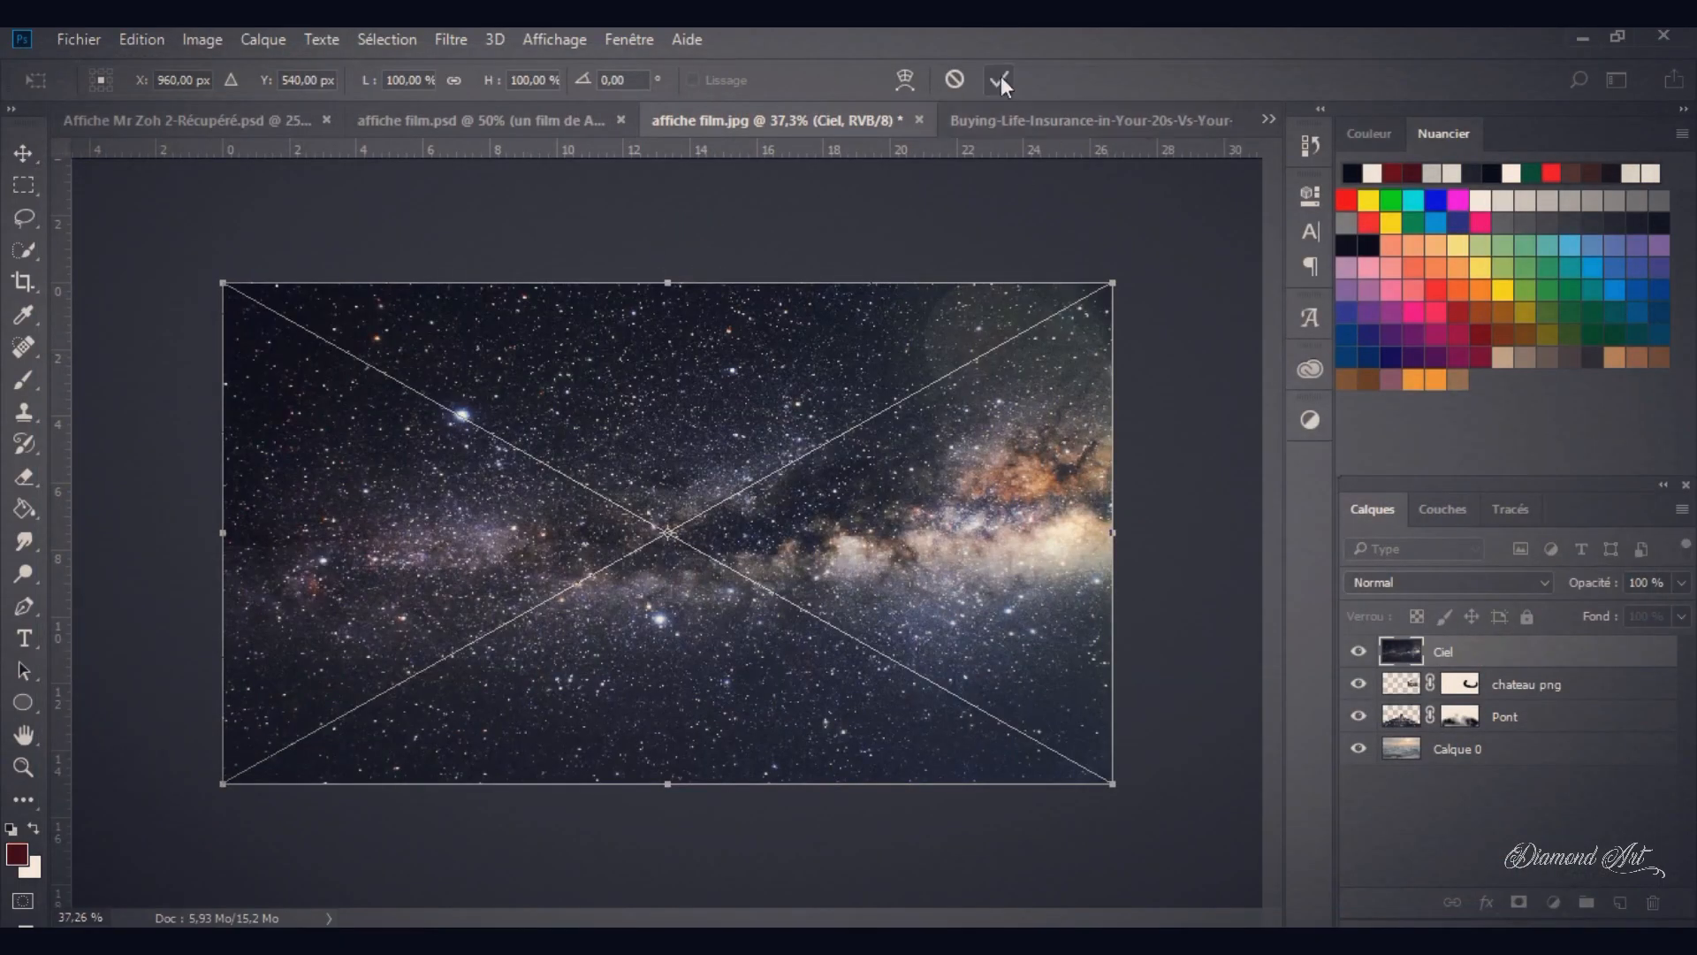
left_click(1000, 79)
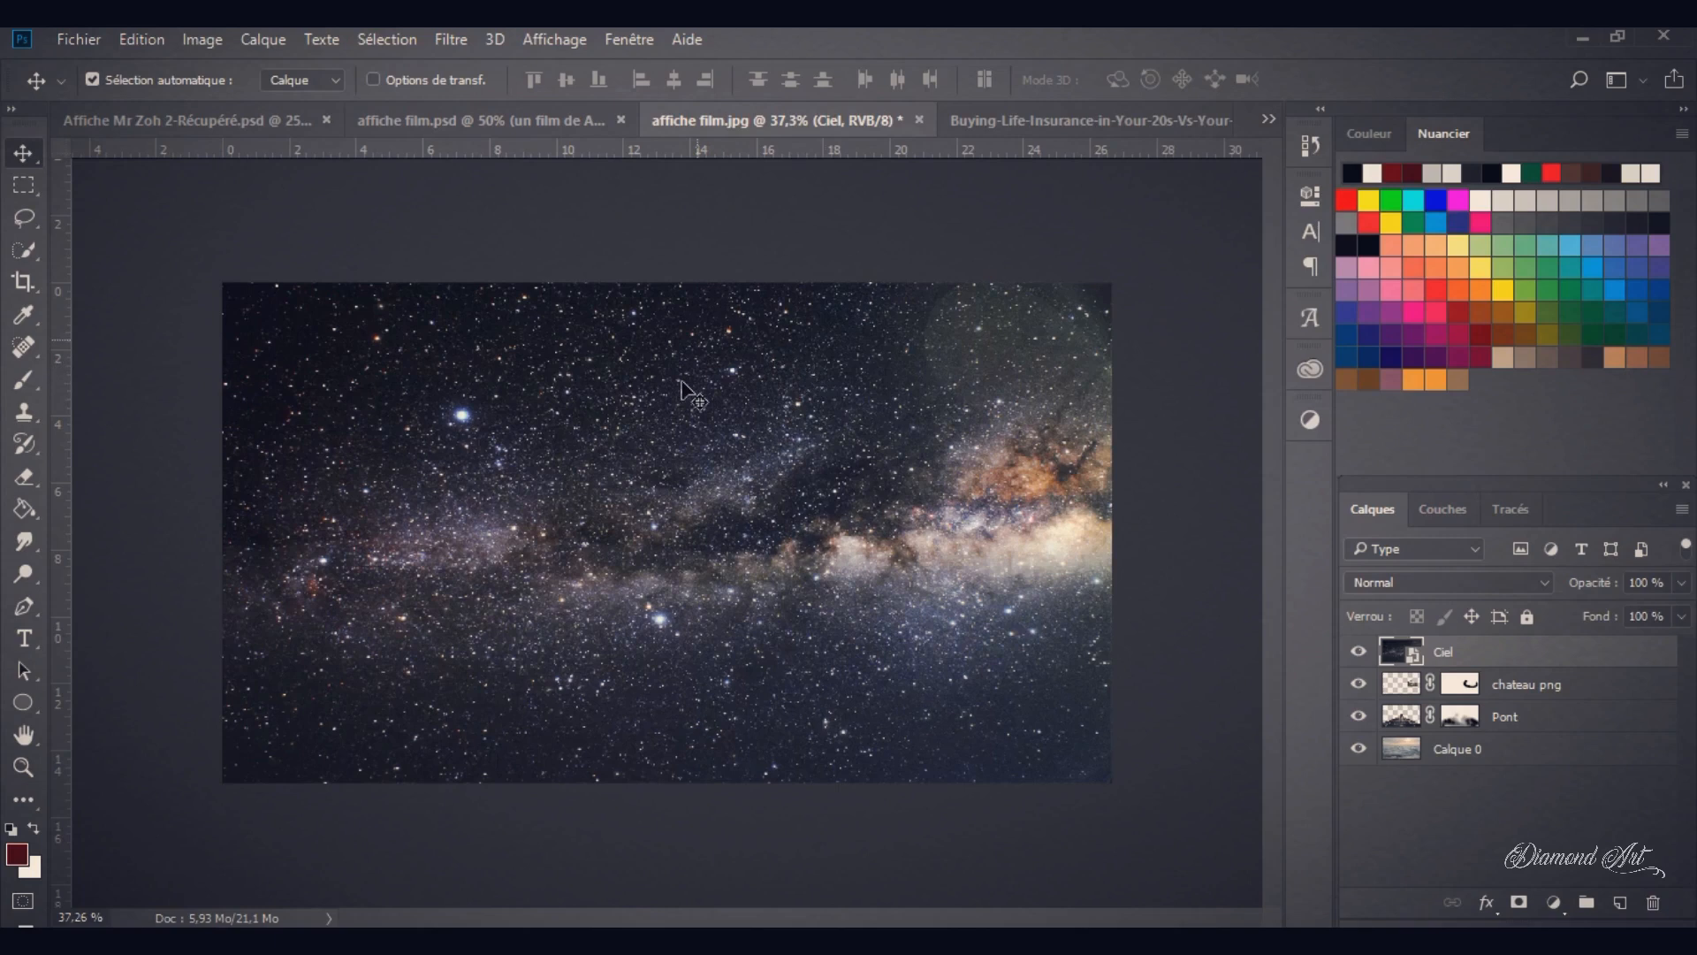
left_click(1360, 651)
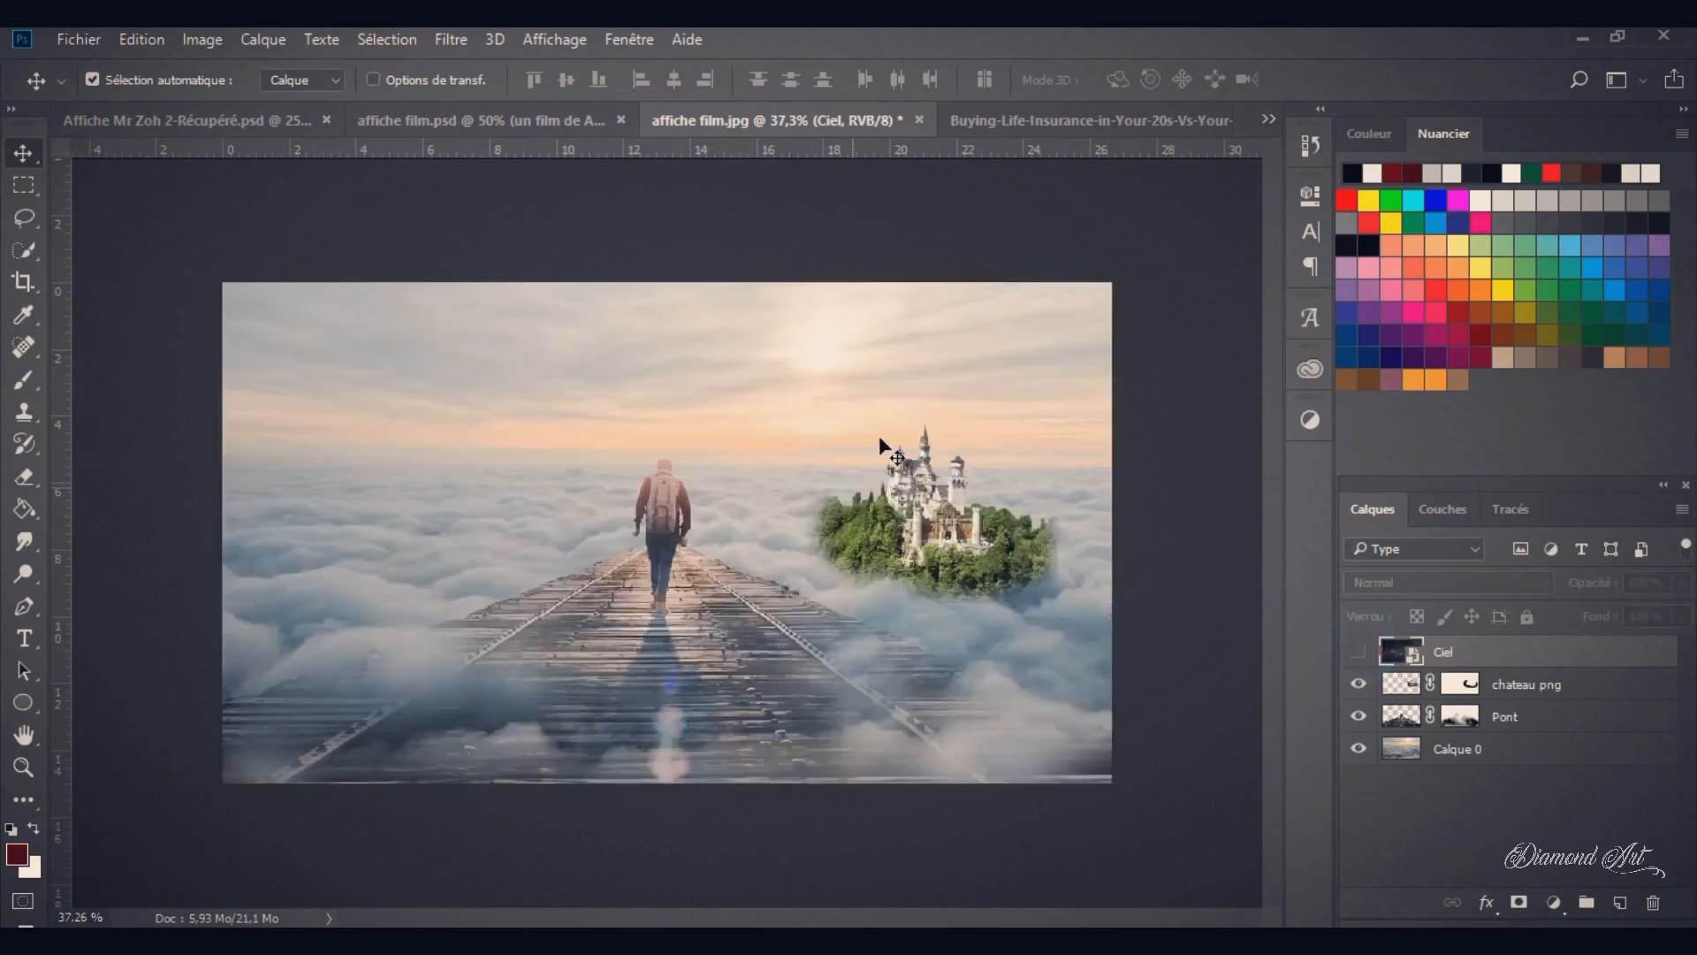
left_click(1359, 652)
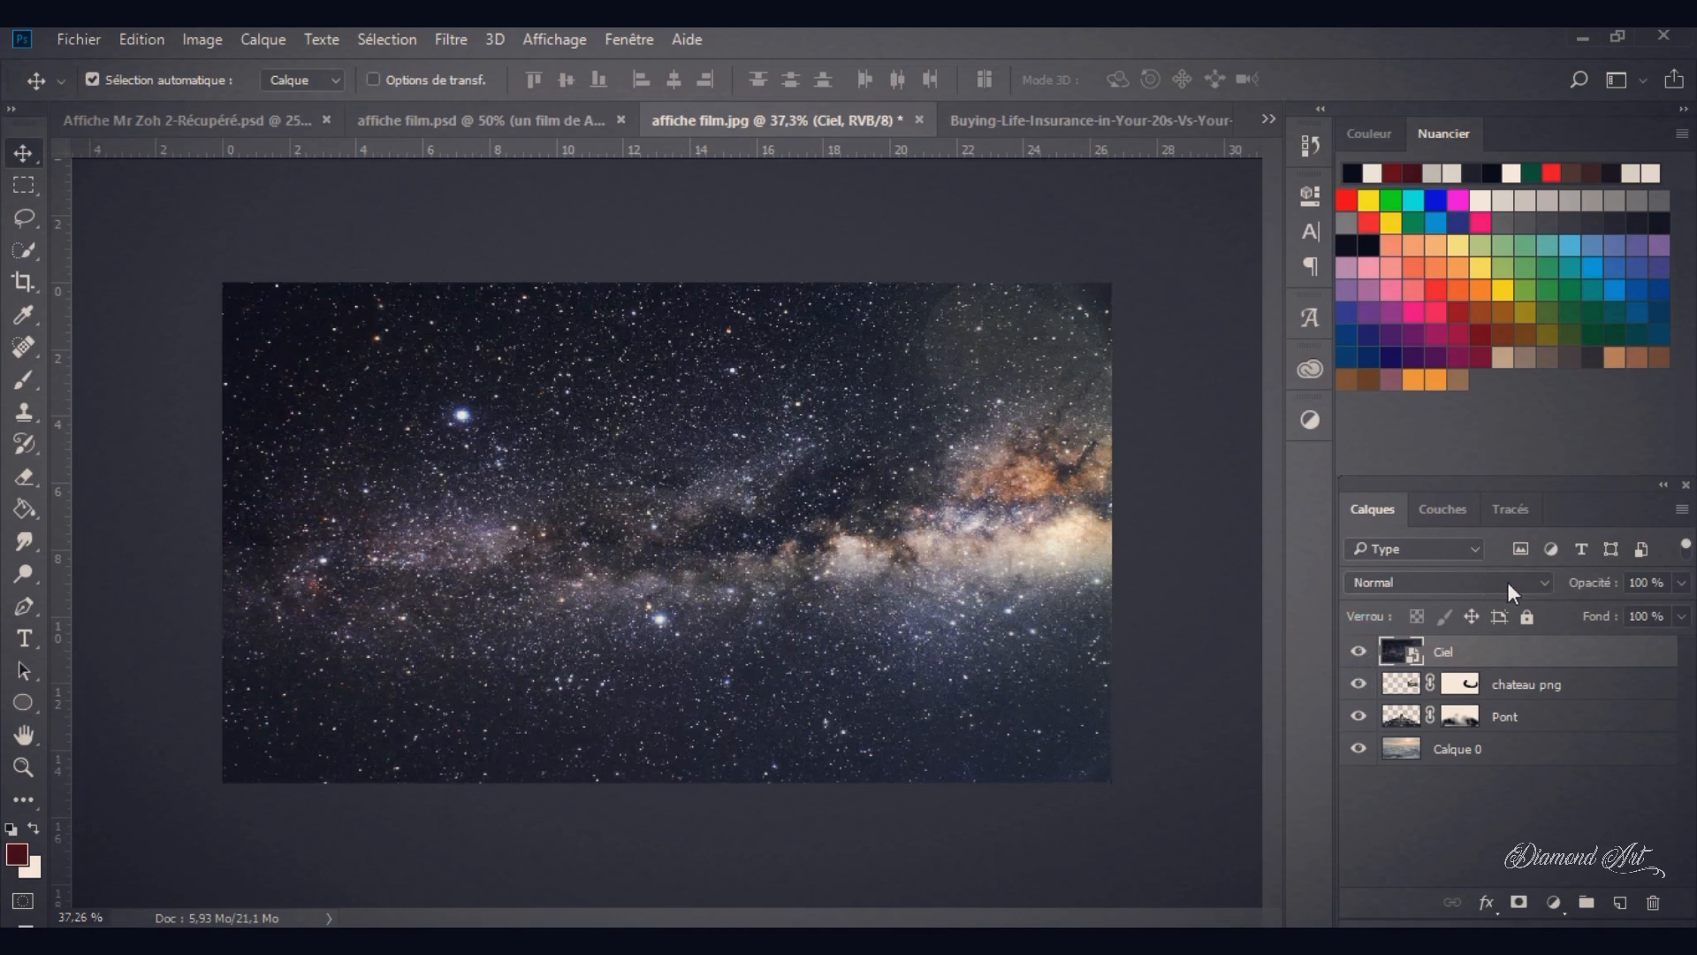
Step: Rasterize the Ciel layer and set its blending mode to Superposition
right_click(1490, 651)
left_click(943, 572)
left_click(1543, 585)
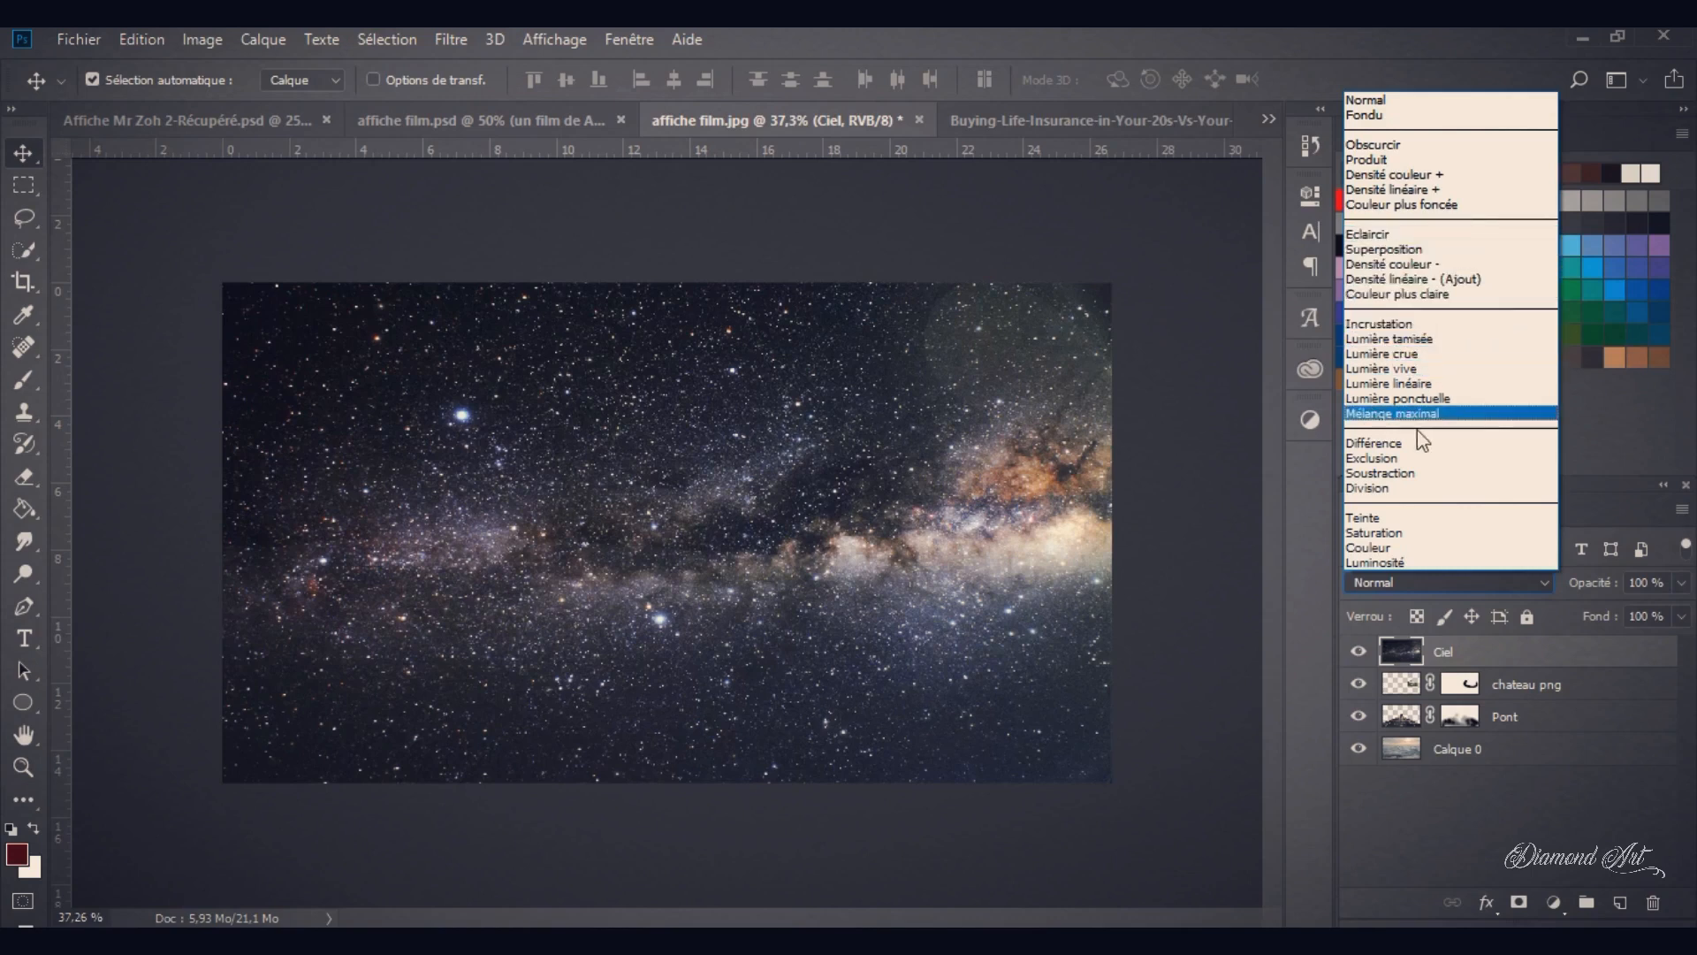
left_click(1411, 257)
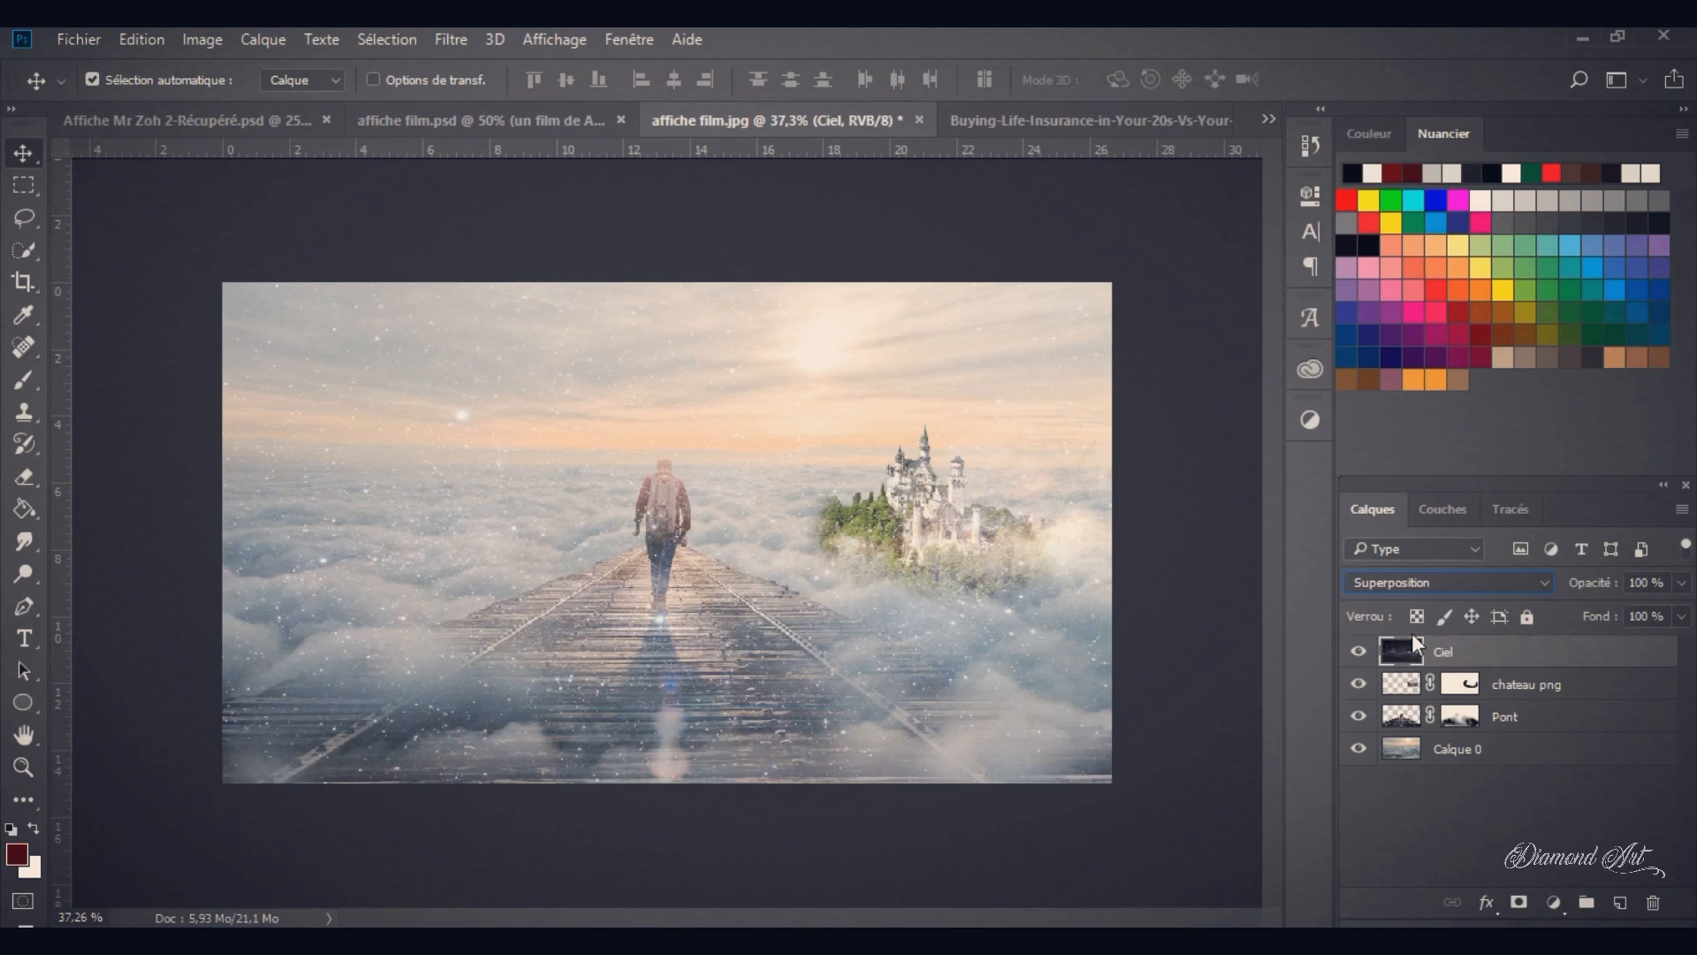
Step: Switch the Ciel layer back to Normal blending for comparison and reapply Superposition
left_click(1508, 583)
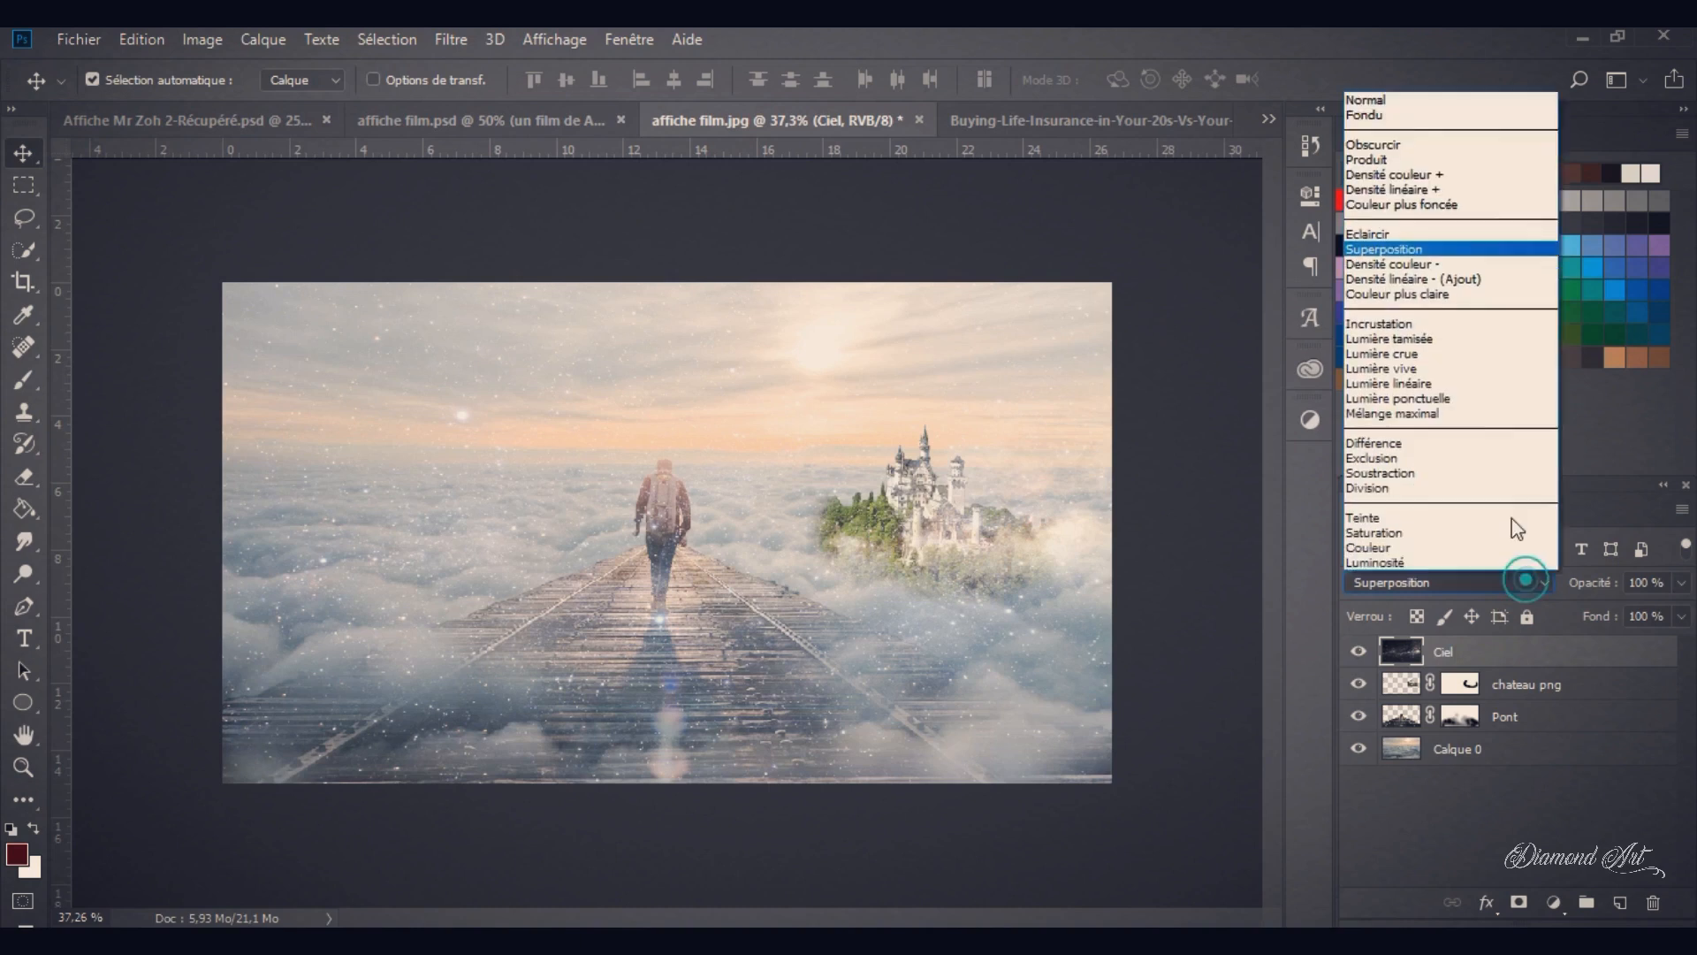
left_click(1404, 104)
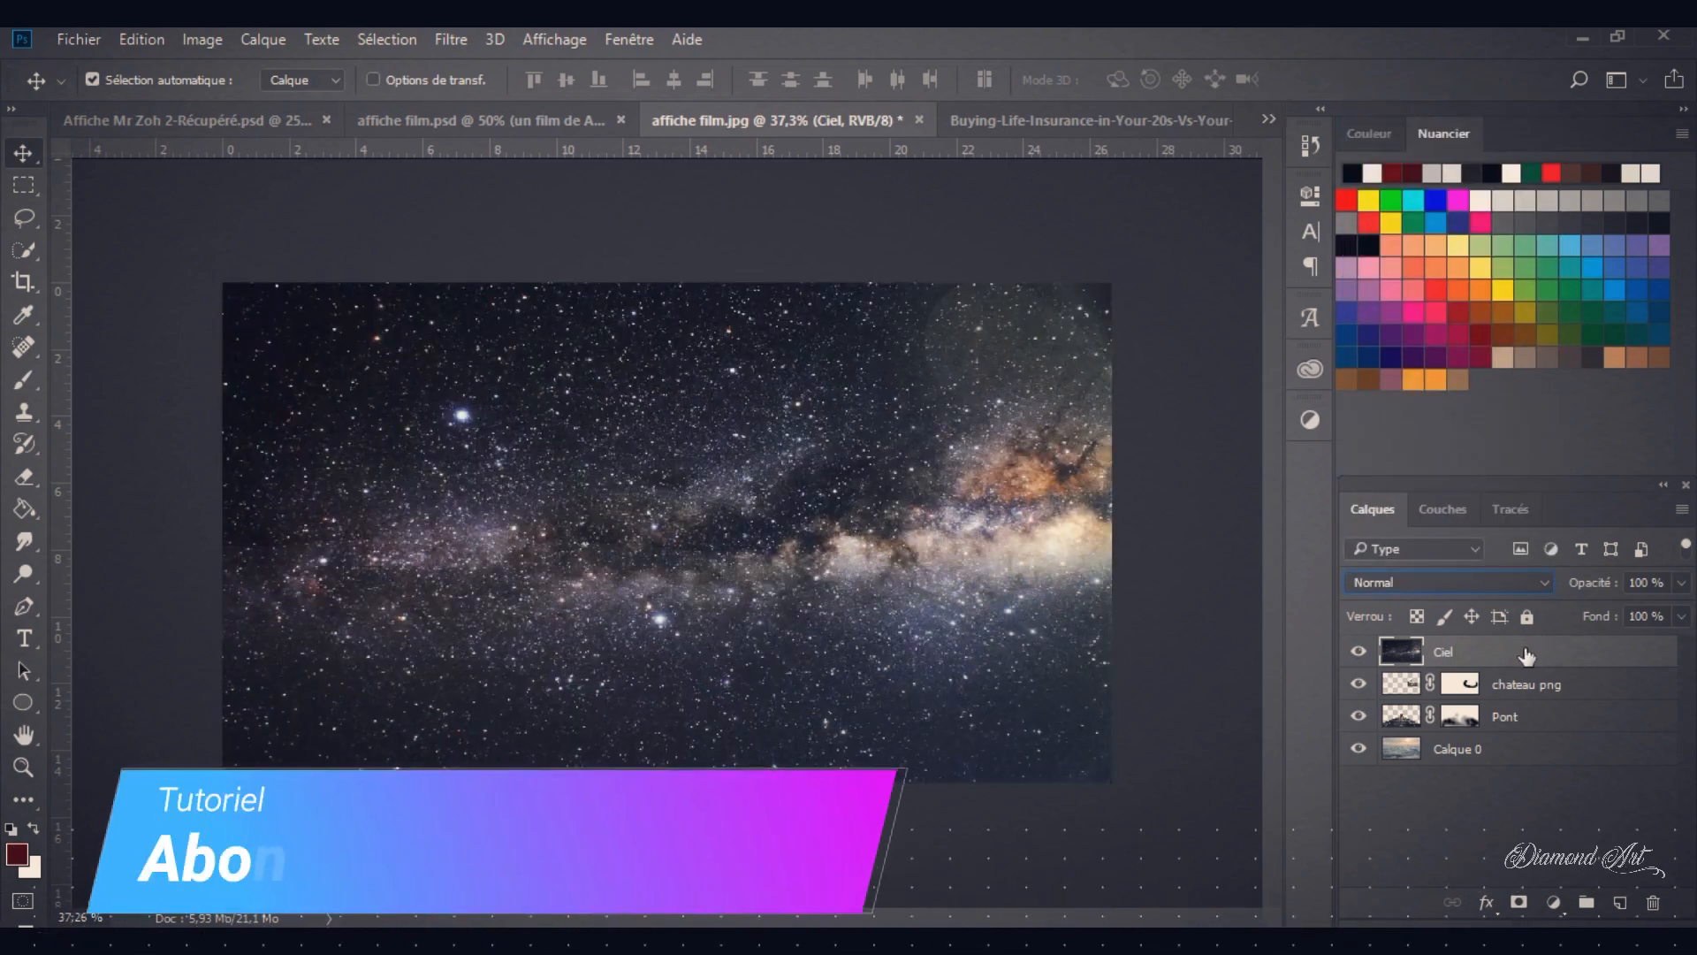
left_click(1549, 585)
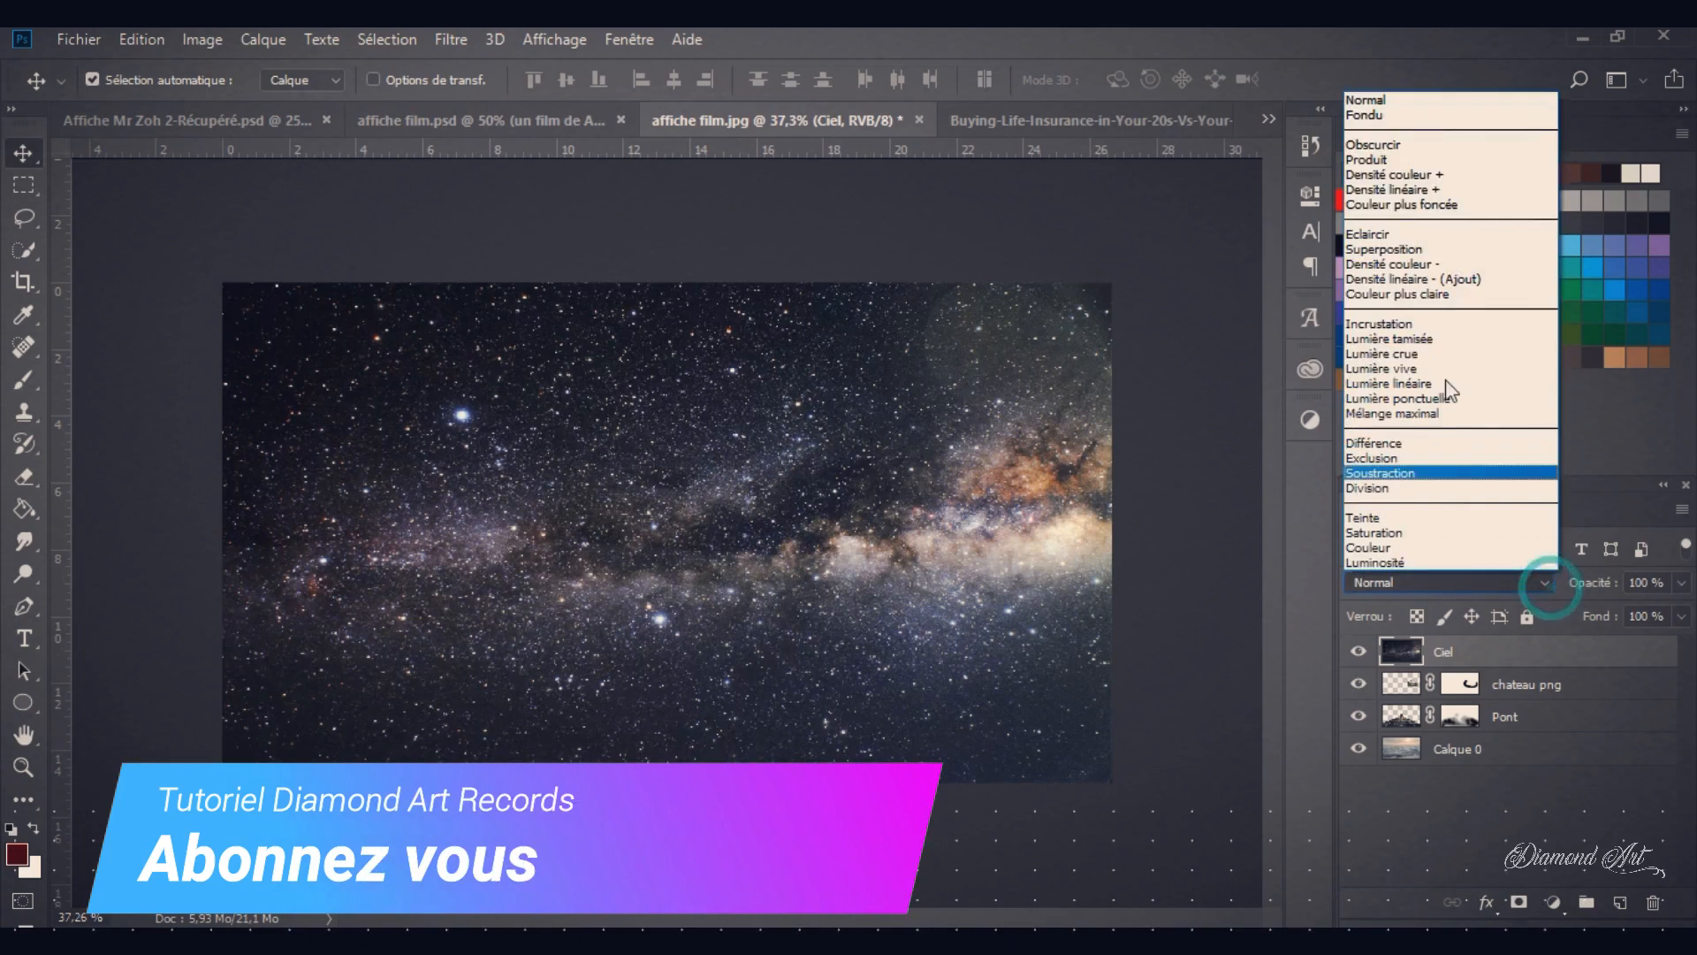
left_click(1419, 250)
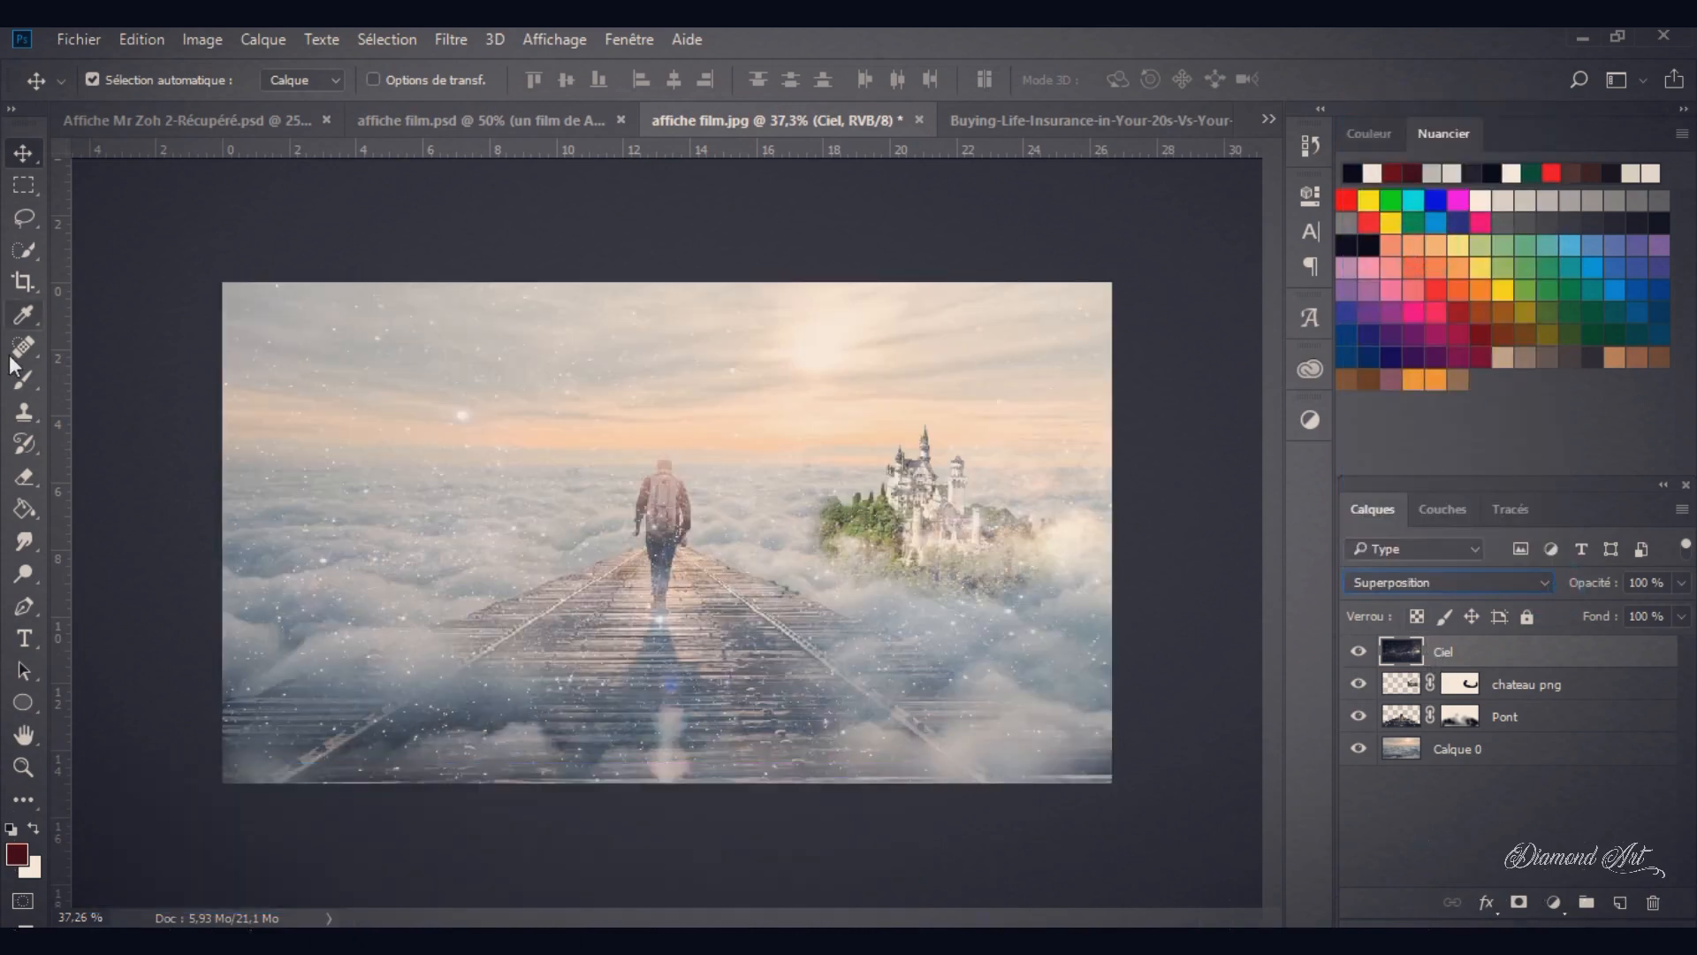
Step: Erase the stars of the Ciel layer over the castle, man, bridge and clouds with a soft 345 px eraser, keeping them in the sky
left_click(33, 487)
left_click(129, 80)
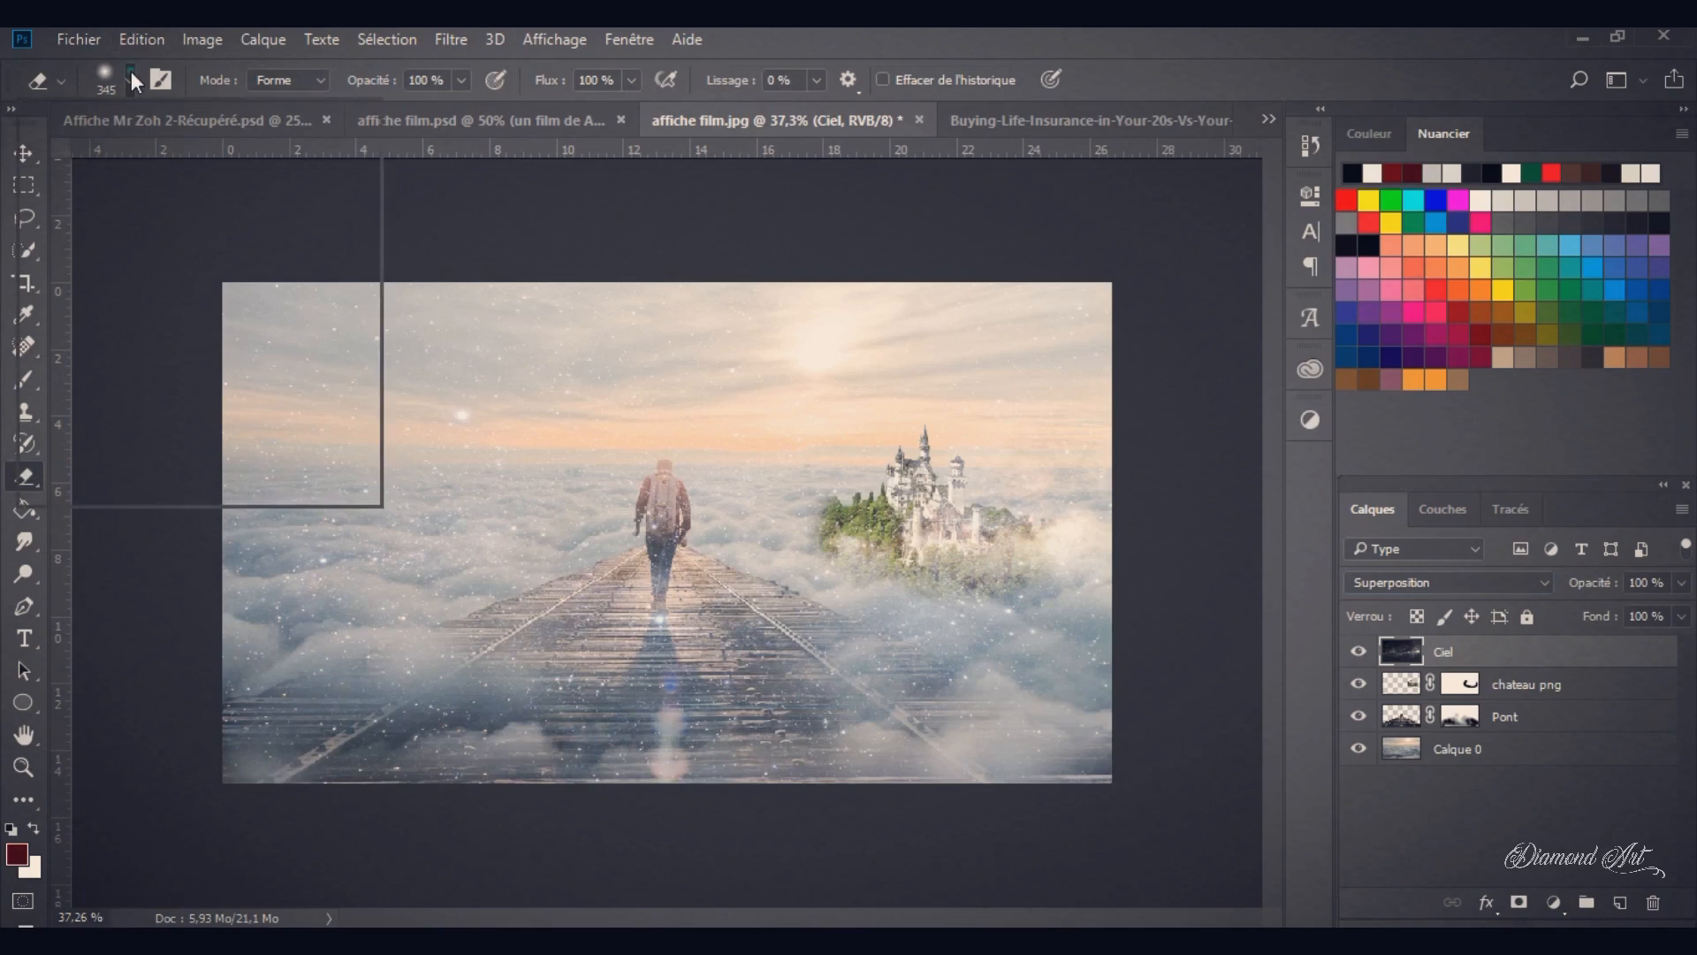
left_click(724, 34)
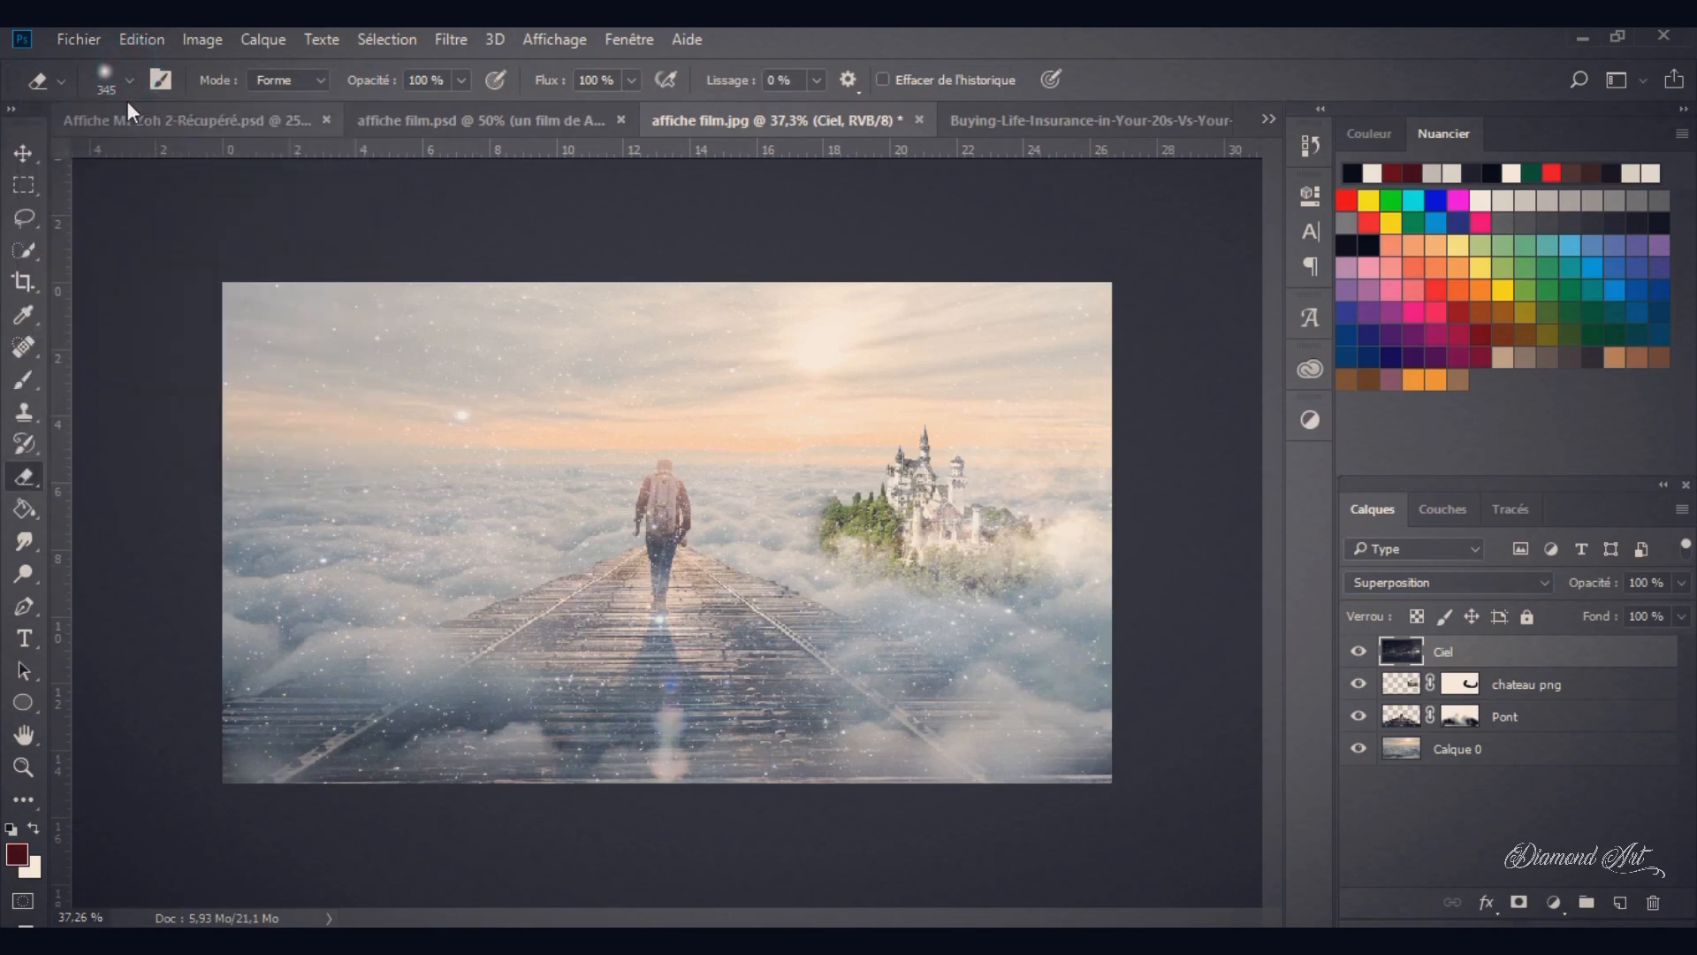
mouse_move(1170, 643)
left_mouse_down()
mouse_move(842, 739)
mouse_move(463, 744)
mouse_move(251, 721)
mouse_move(146, 675)
mouse_move(349, 653)
mouse_move(683, 661)
mouse_move(1061, 609)
mouse_move(1130, 584)
mouse_move(1143, 540)
mouse_move(210, 524)
mouse_move(221, 509)
mouse_move(536, 516)
mouse_move(272, 507)
mouse_move(487, 505)
mouse_move(745, 529)
mouse_move(1132, 520)
left_mouse_up()
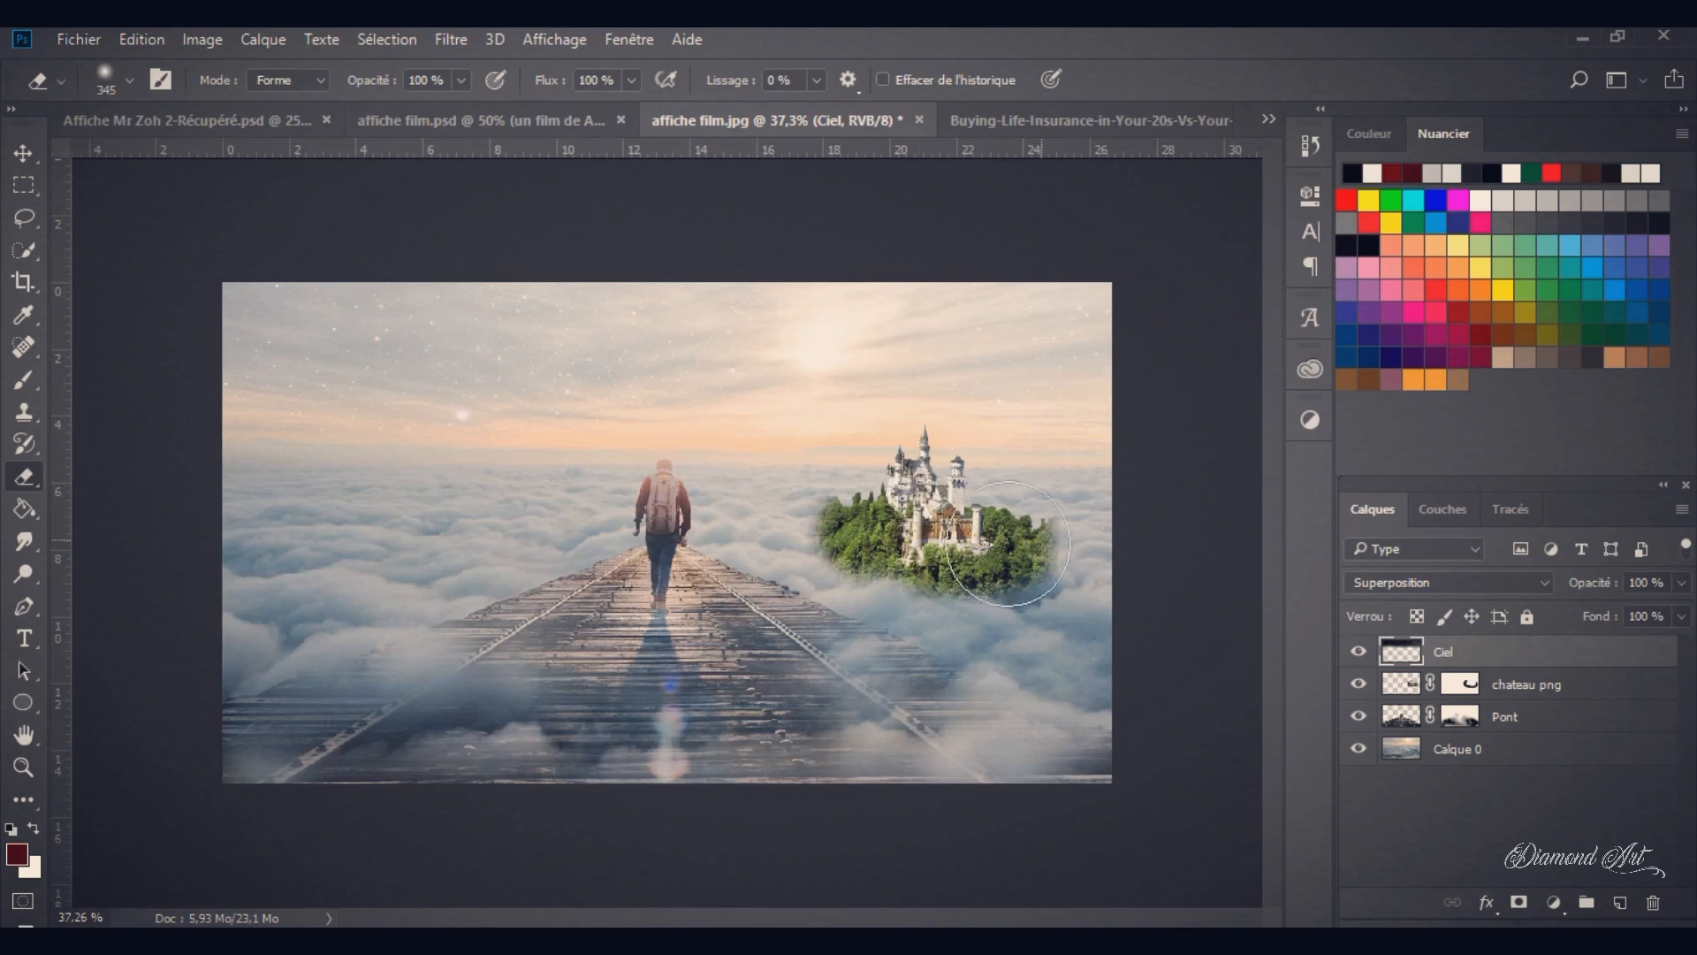
Step: Switch to the affiche film.psd document to view the finished poster as a reference
left_click(527, 122)
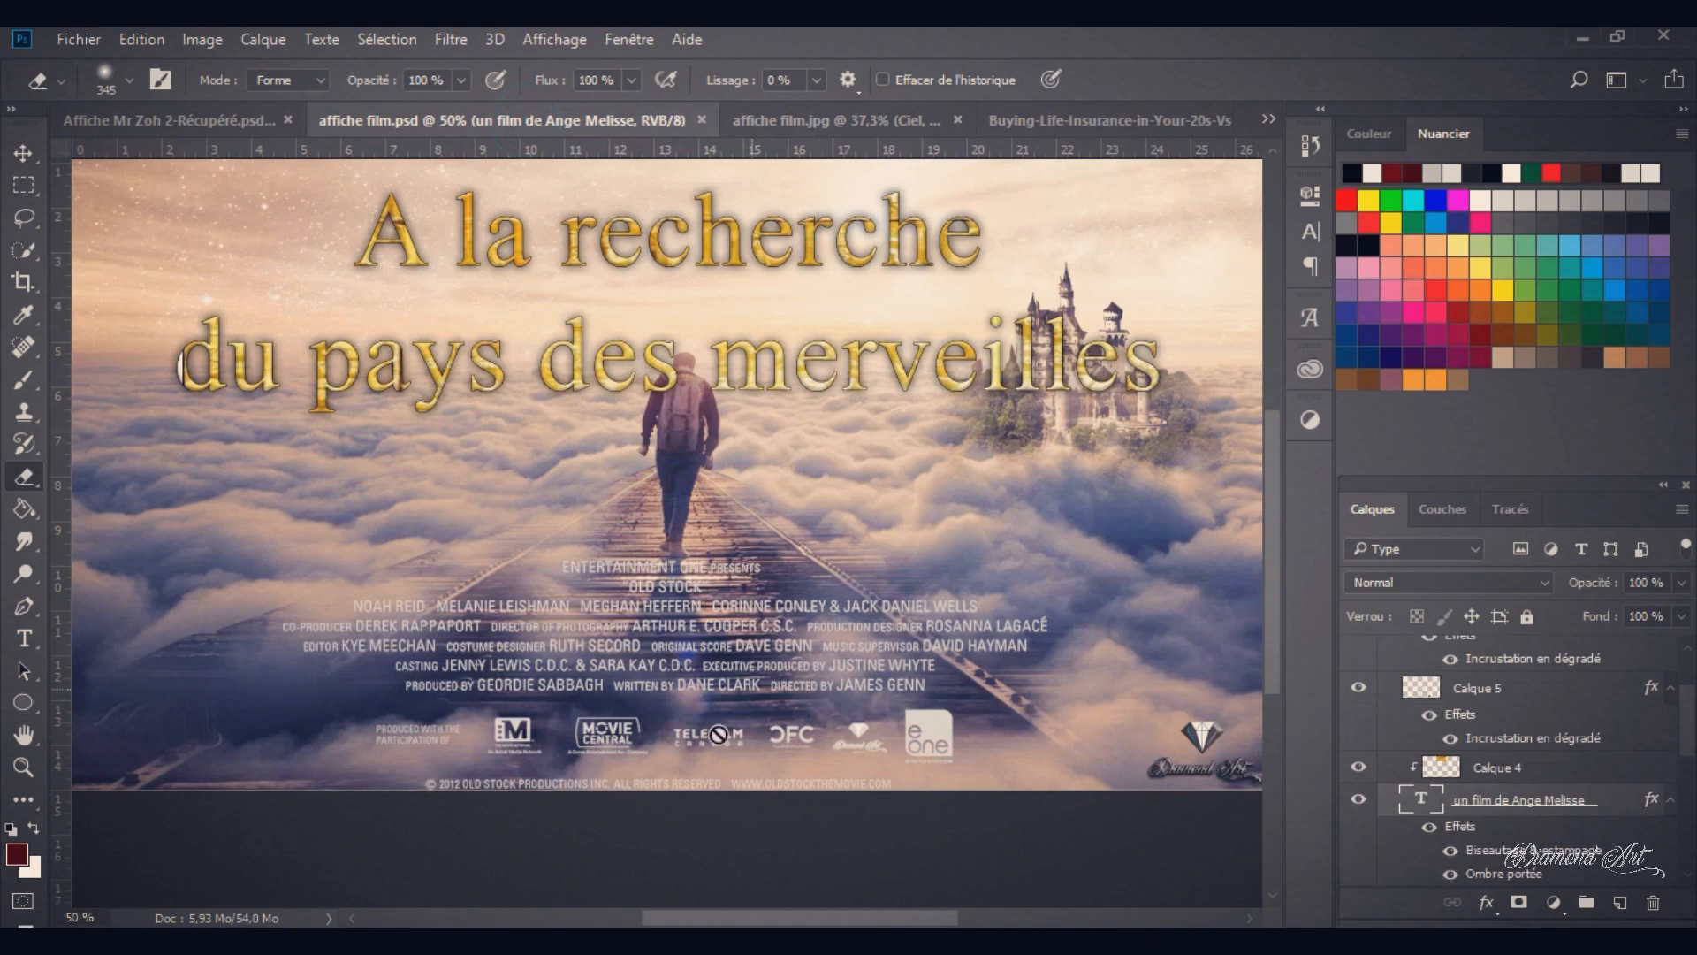
Step: Return to the affiche film.jpg document and activate the Move tool
left_click(863, 120)
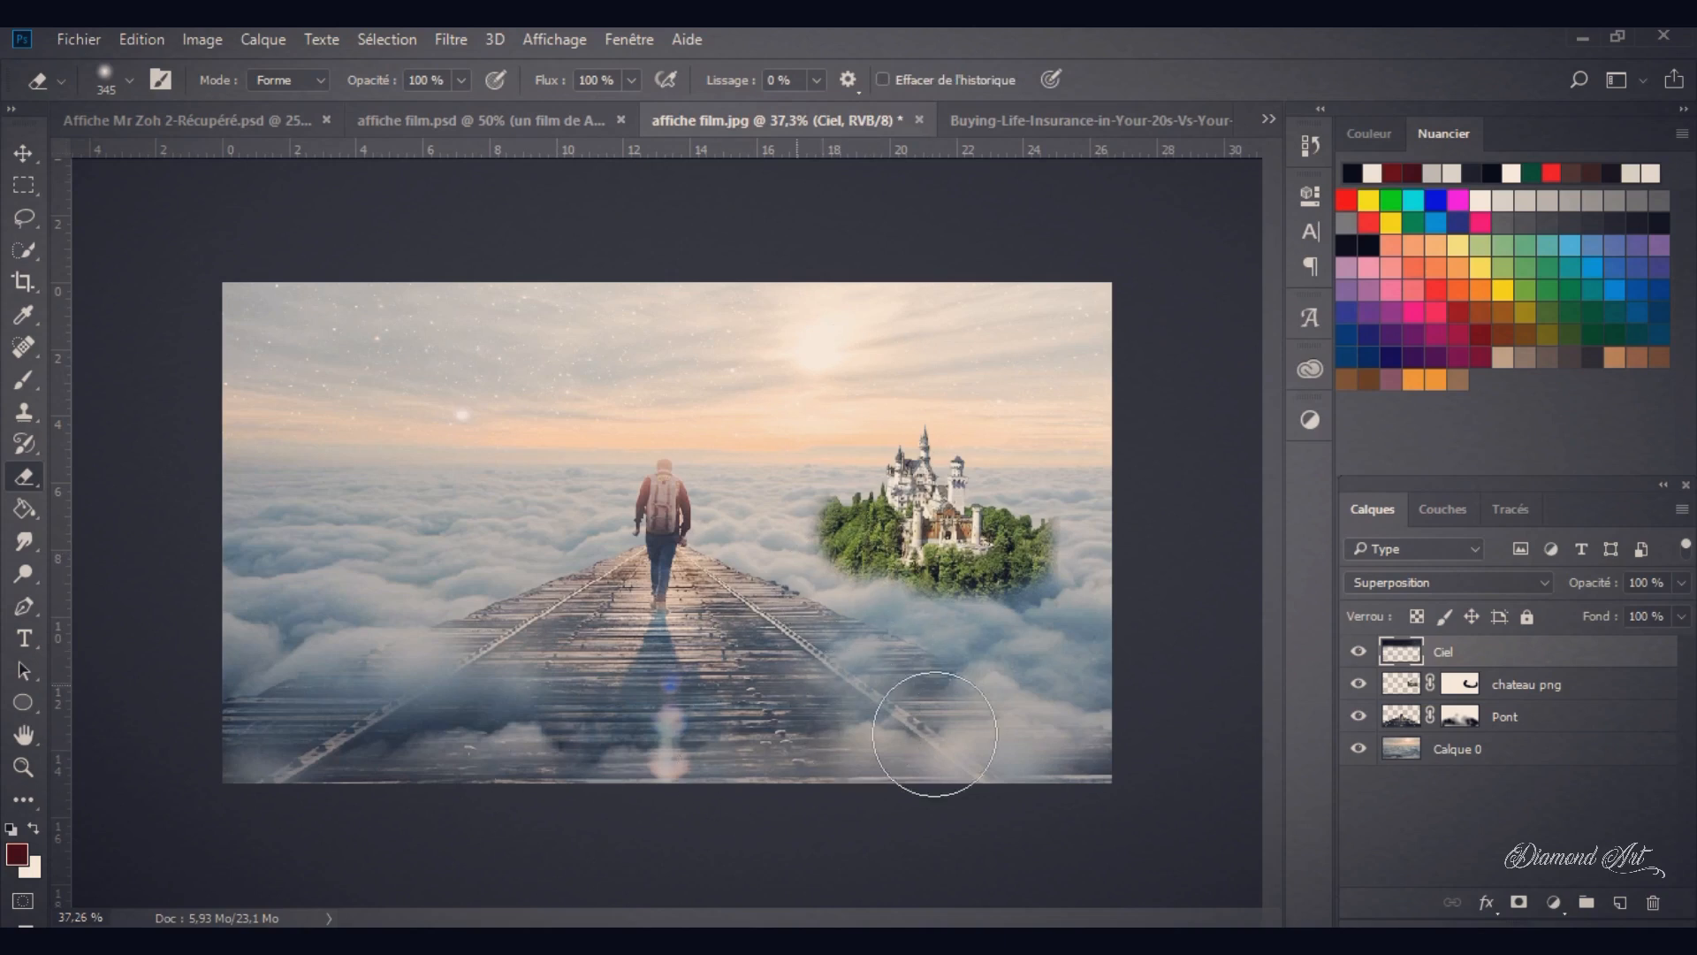
left_click(22, 150)
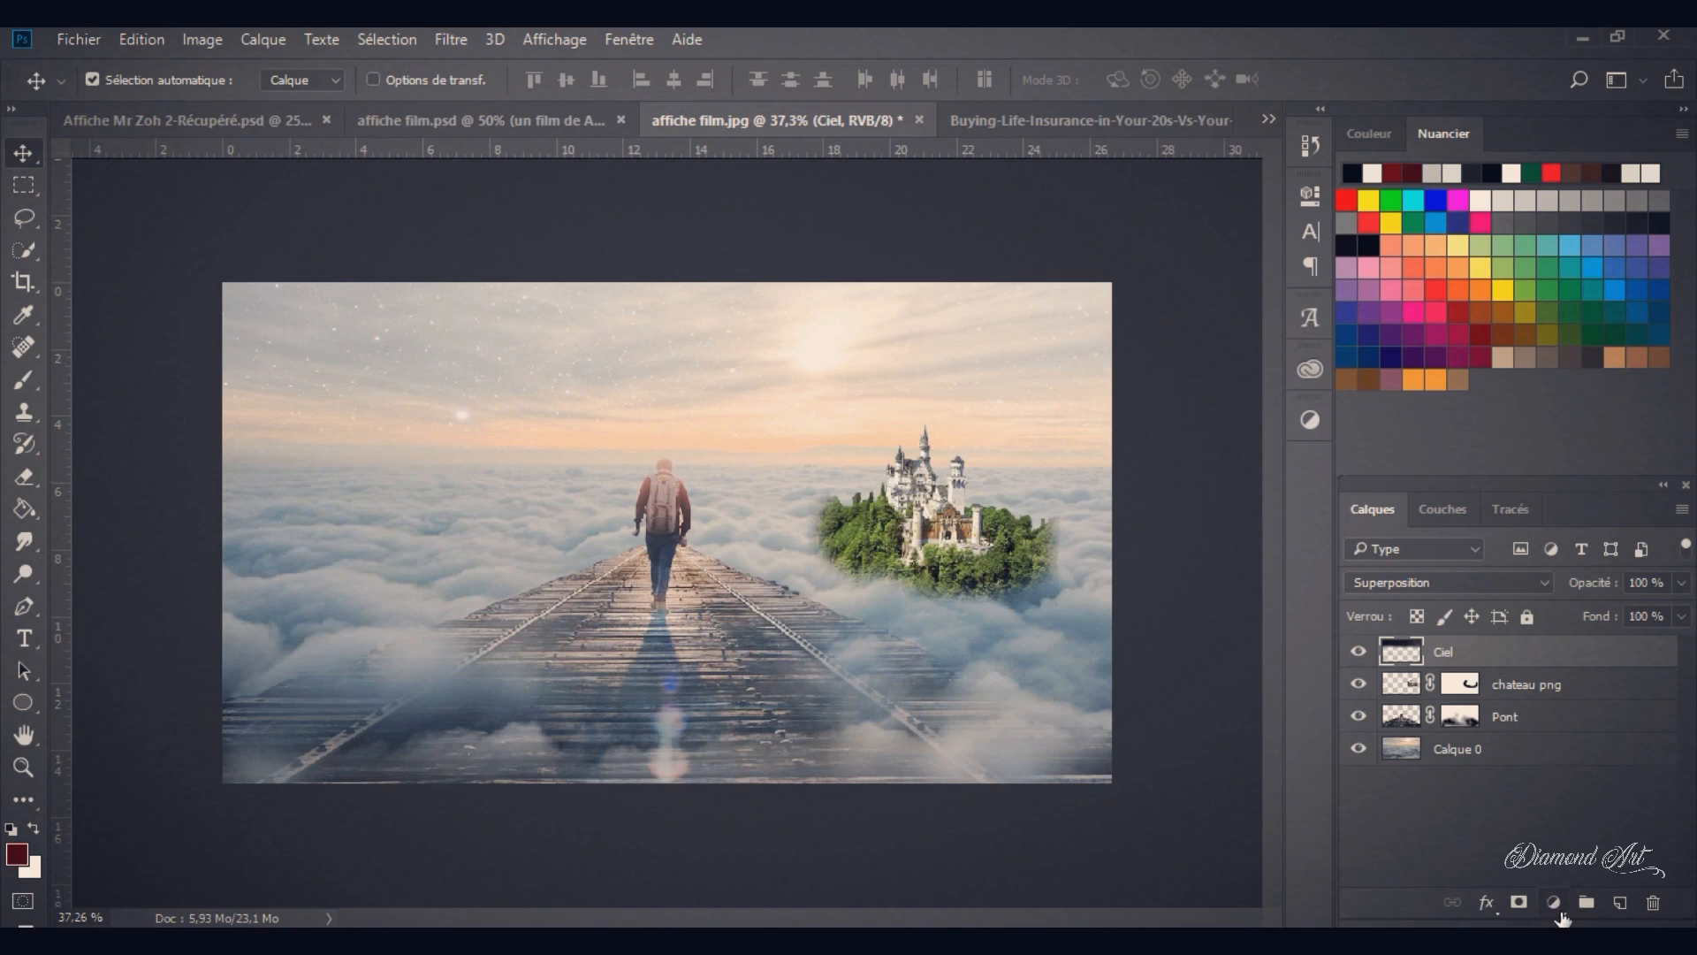
Step: Add a Correspondance de couleur adjustment layer above the Ciel layer
left_click(1555, 904)
left_click(1556, 903)
left_click(1558, 903)
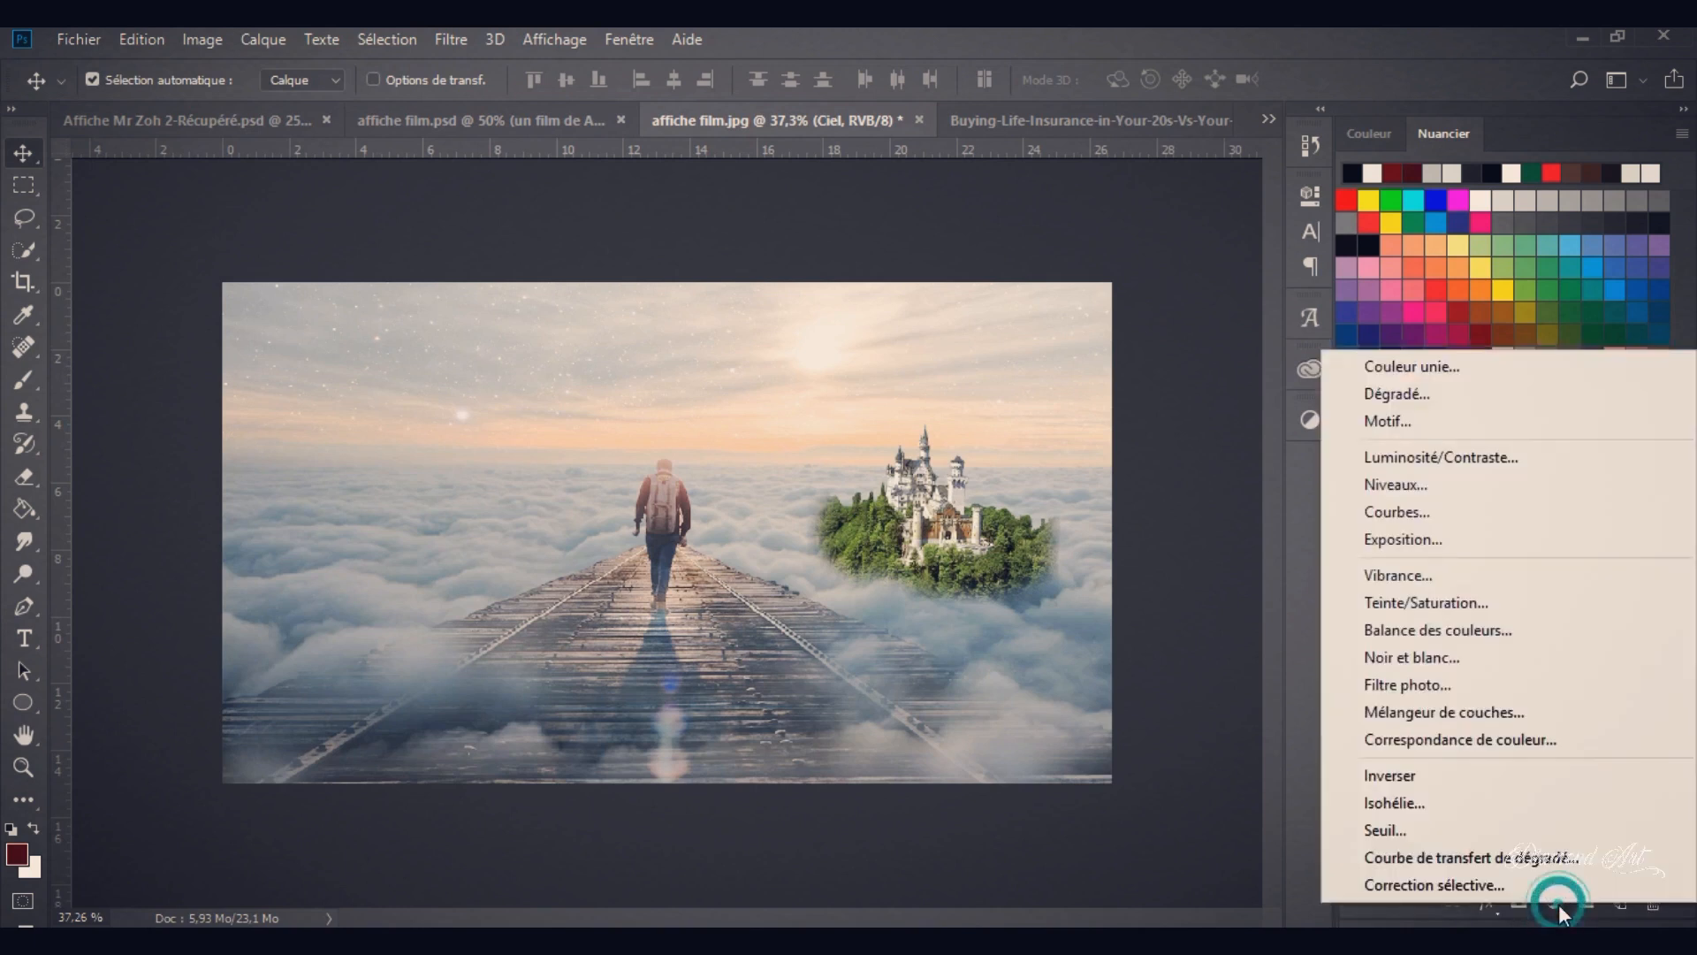
left_click(1460, 741)
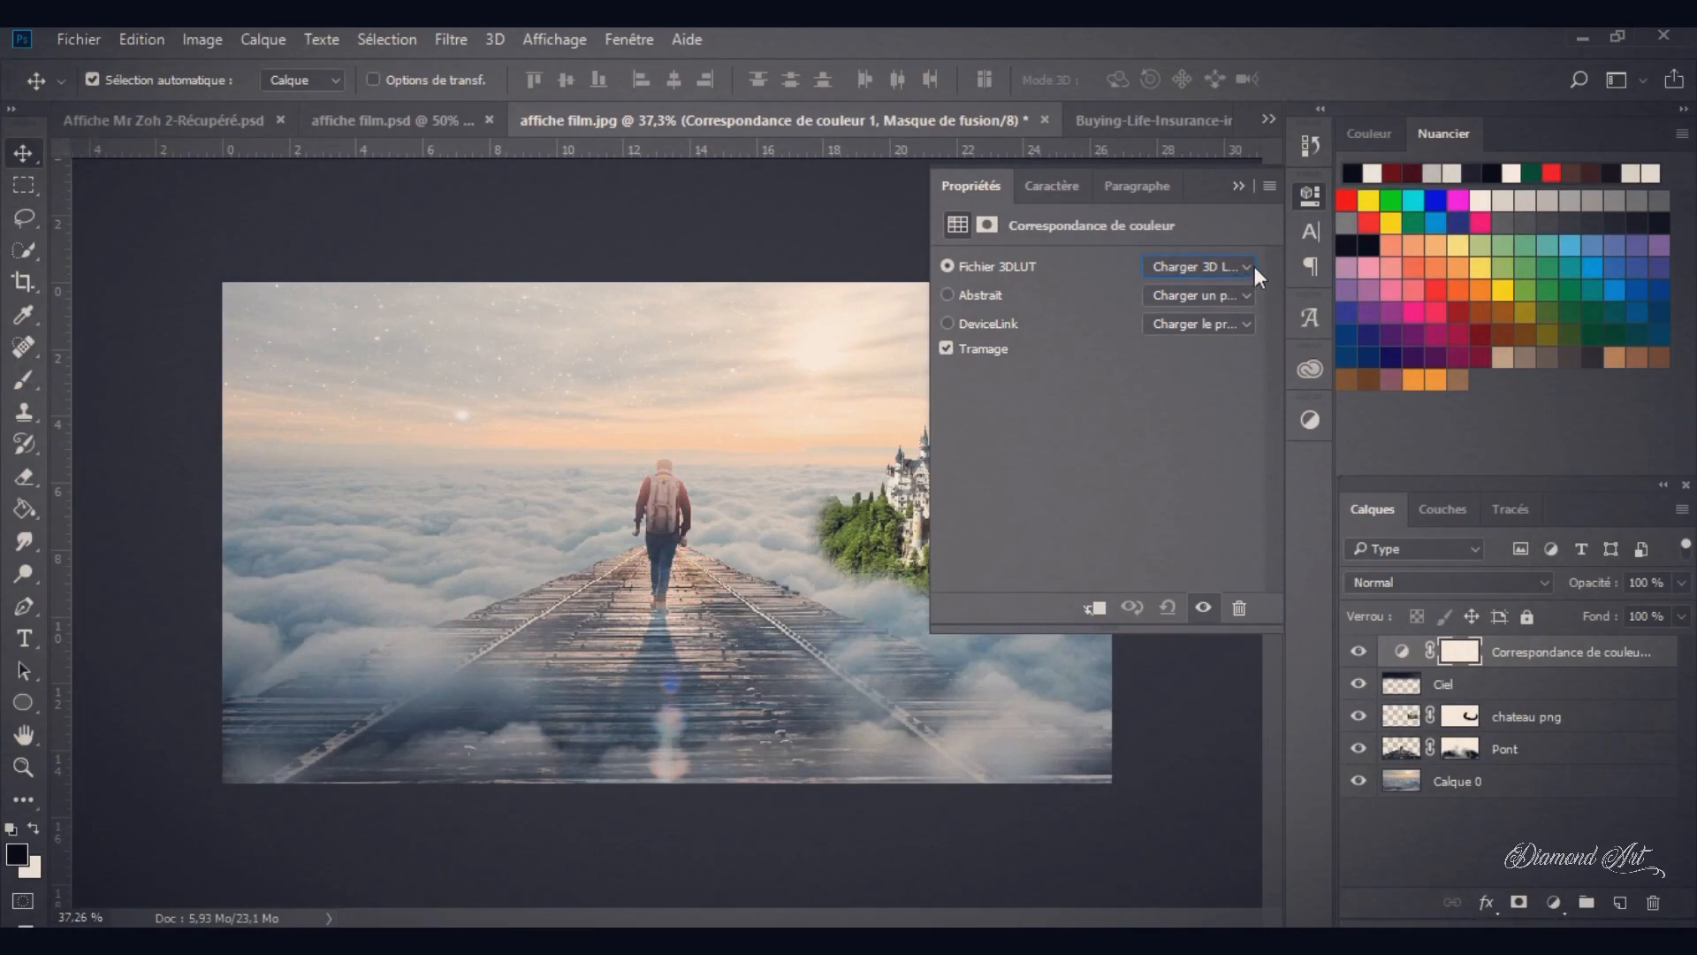
Step: Try the 2Strip.look, 3Strip.look, Bleach Bypass.look and Candlelight.CUBE 3DLUT files on the color lookup adjustment
left_click(1231, 270)
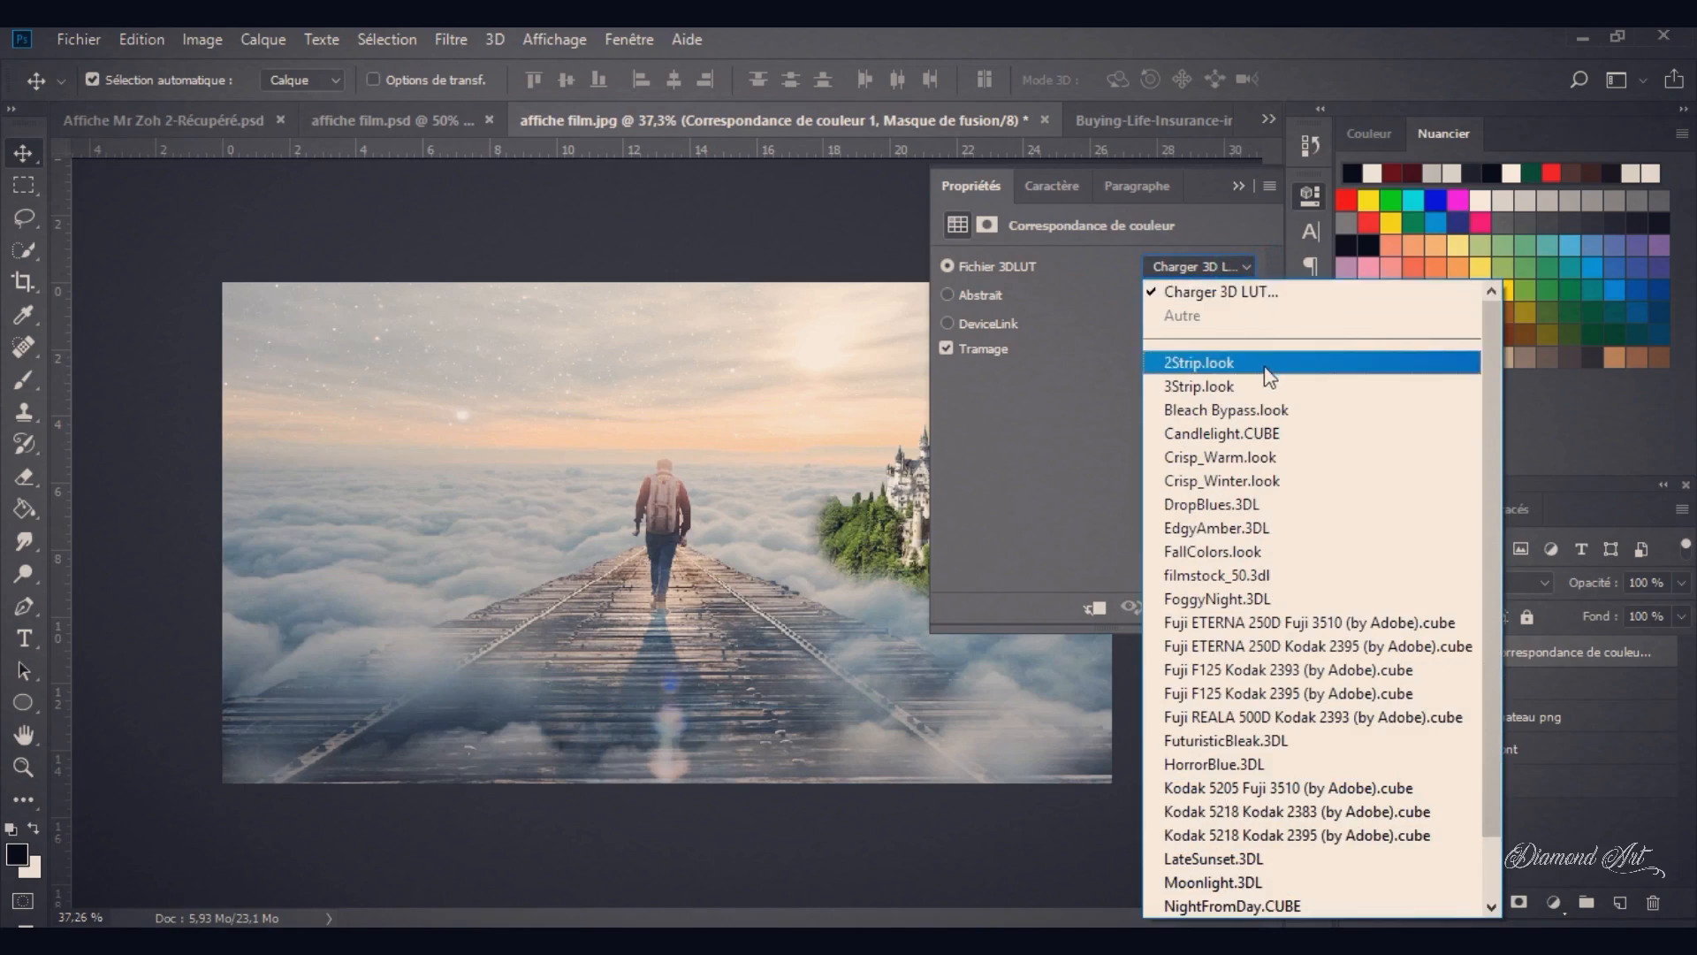
left_click(1266, 363)
left_click(1245, 269)
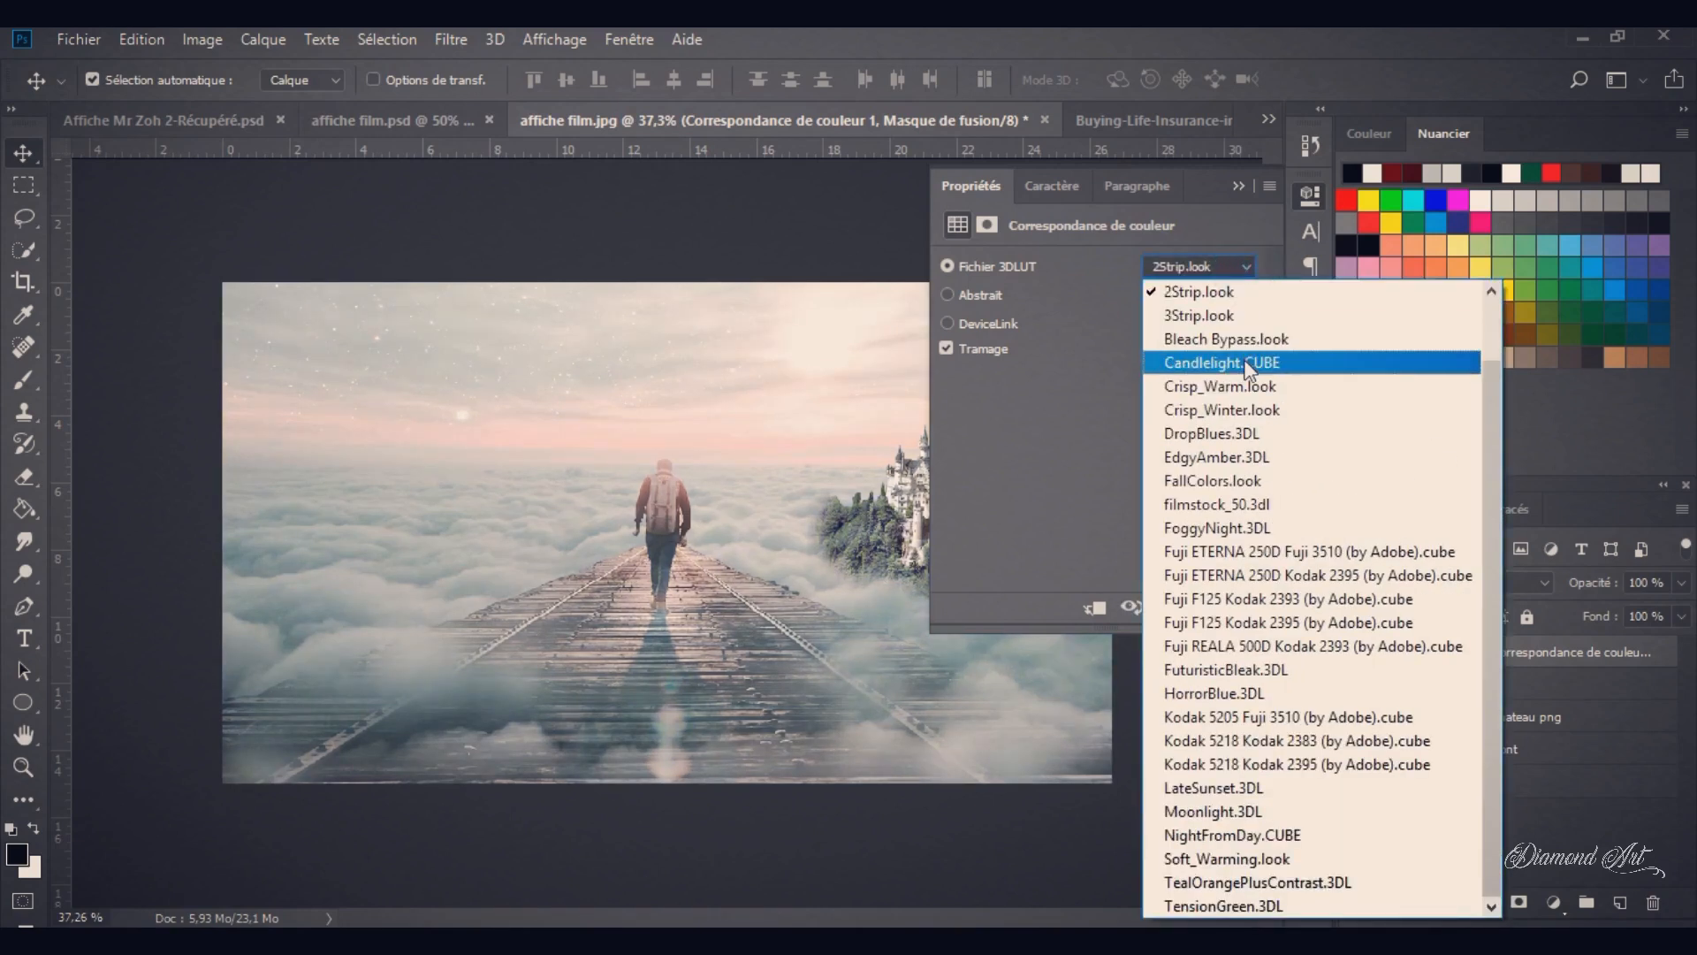
left_click(1247, 315)
left_click(1245, 269)
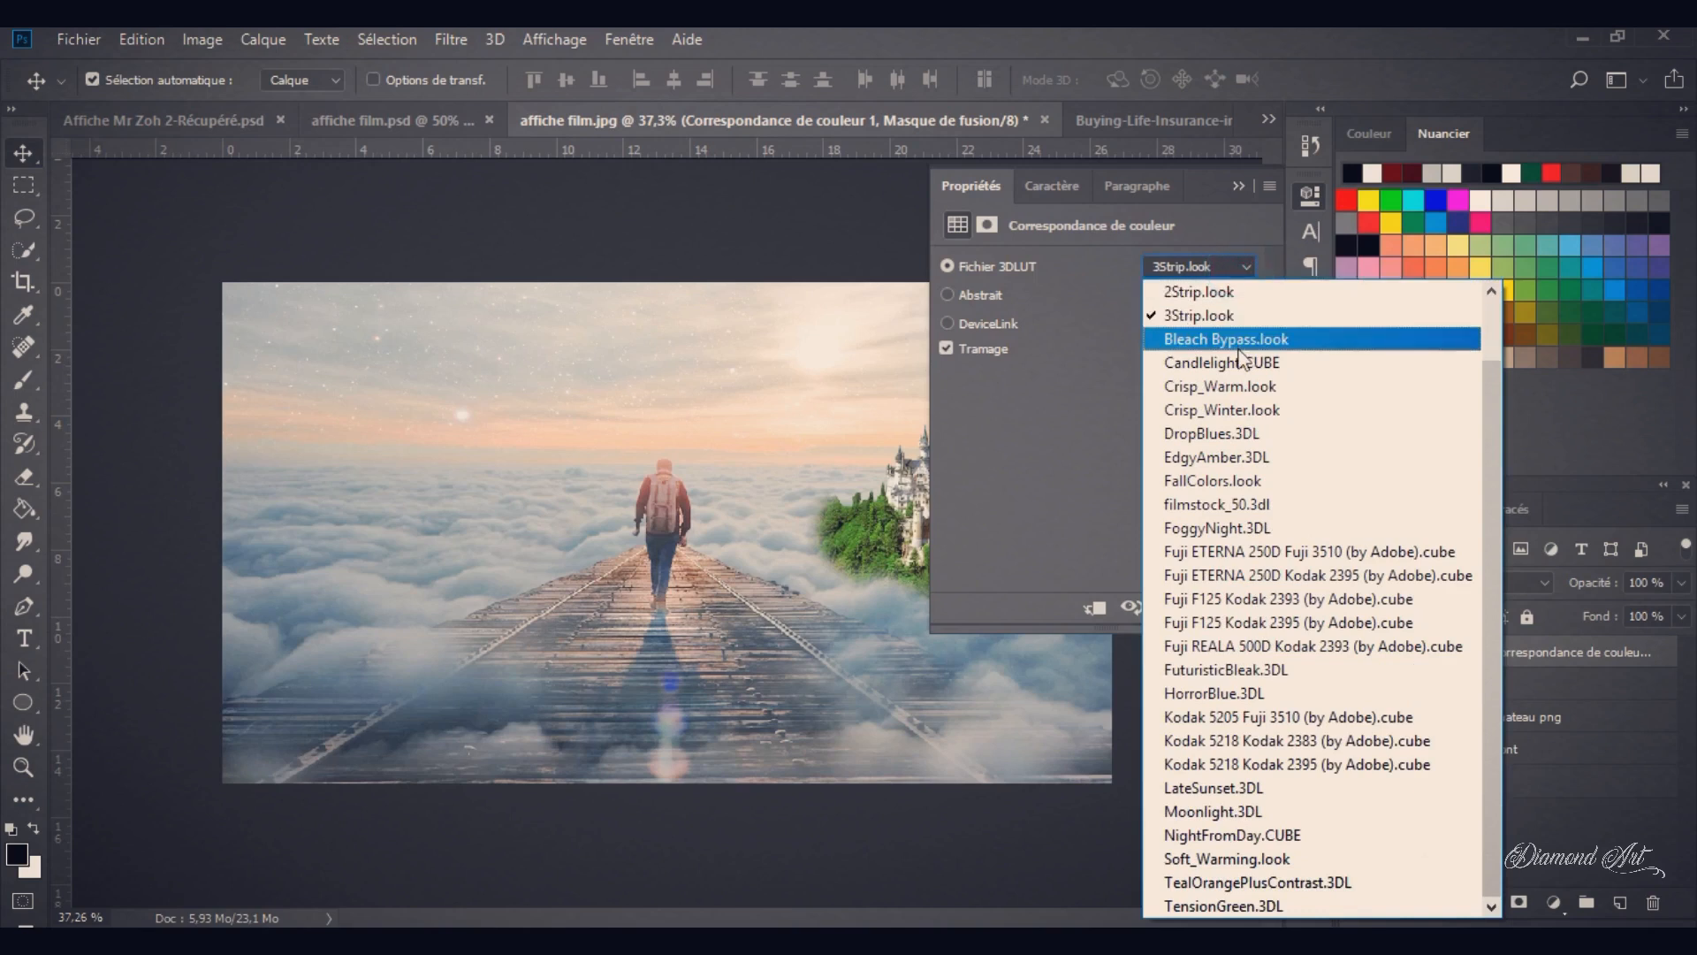
left_click(1238, 334)
left_click(1247, 265)
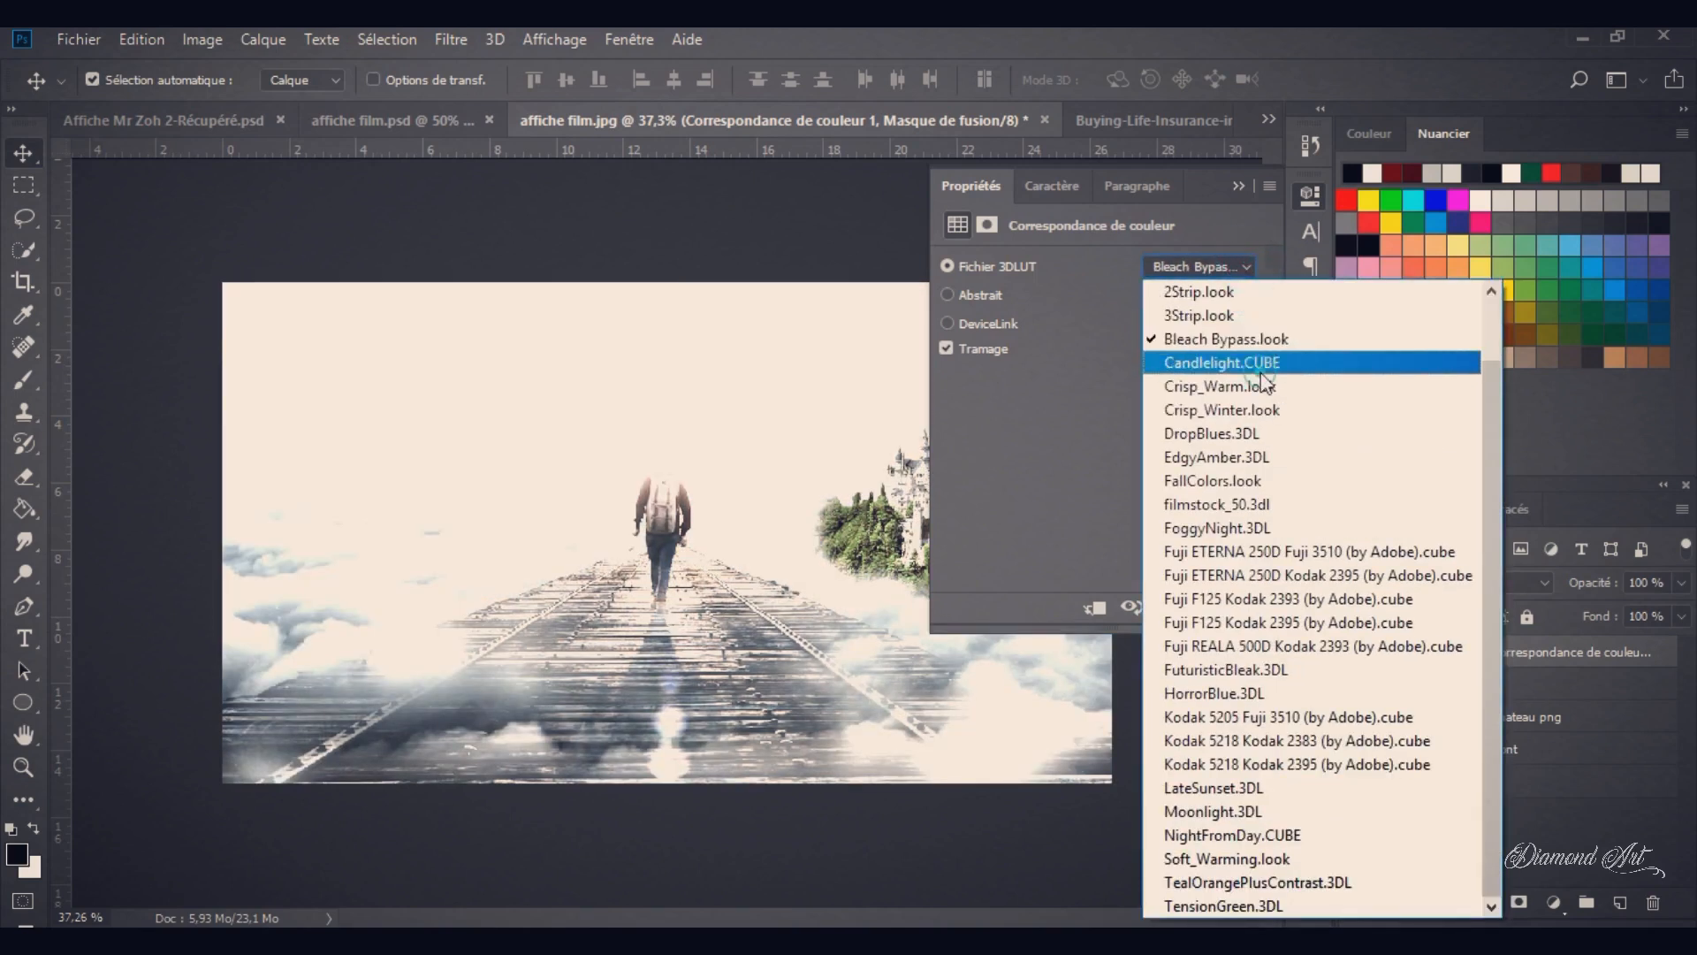
left_click(1255, 361)
Step: Try further 3DLUT files on the color lookup adjustment, including Crisp_Warm.look, Crisp_Winter.look, DropBlues.3DL and filmstock_50.3dl
left_click(1247, 267)
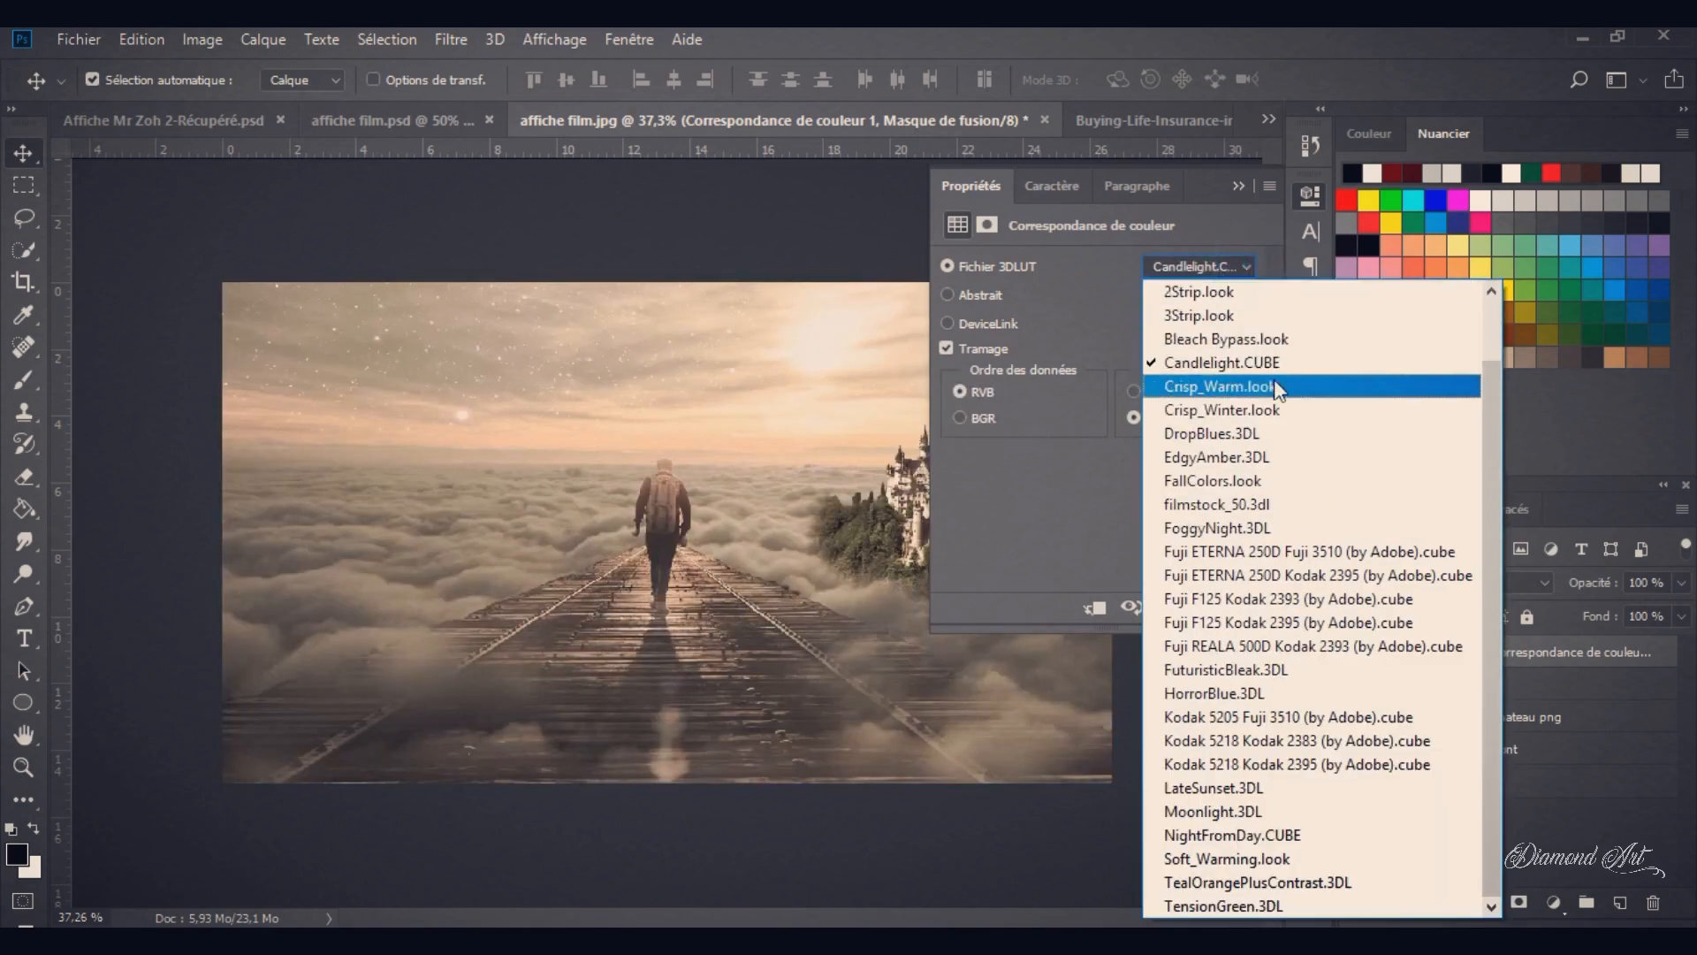
left_click(1247, 390)
left_click(1239, 266)
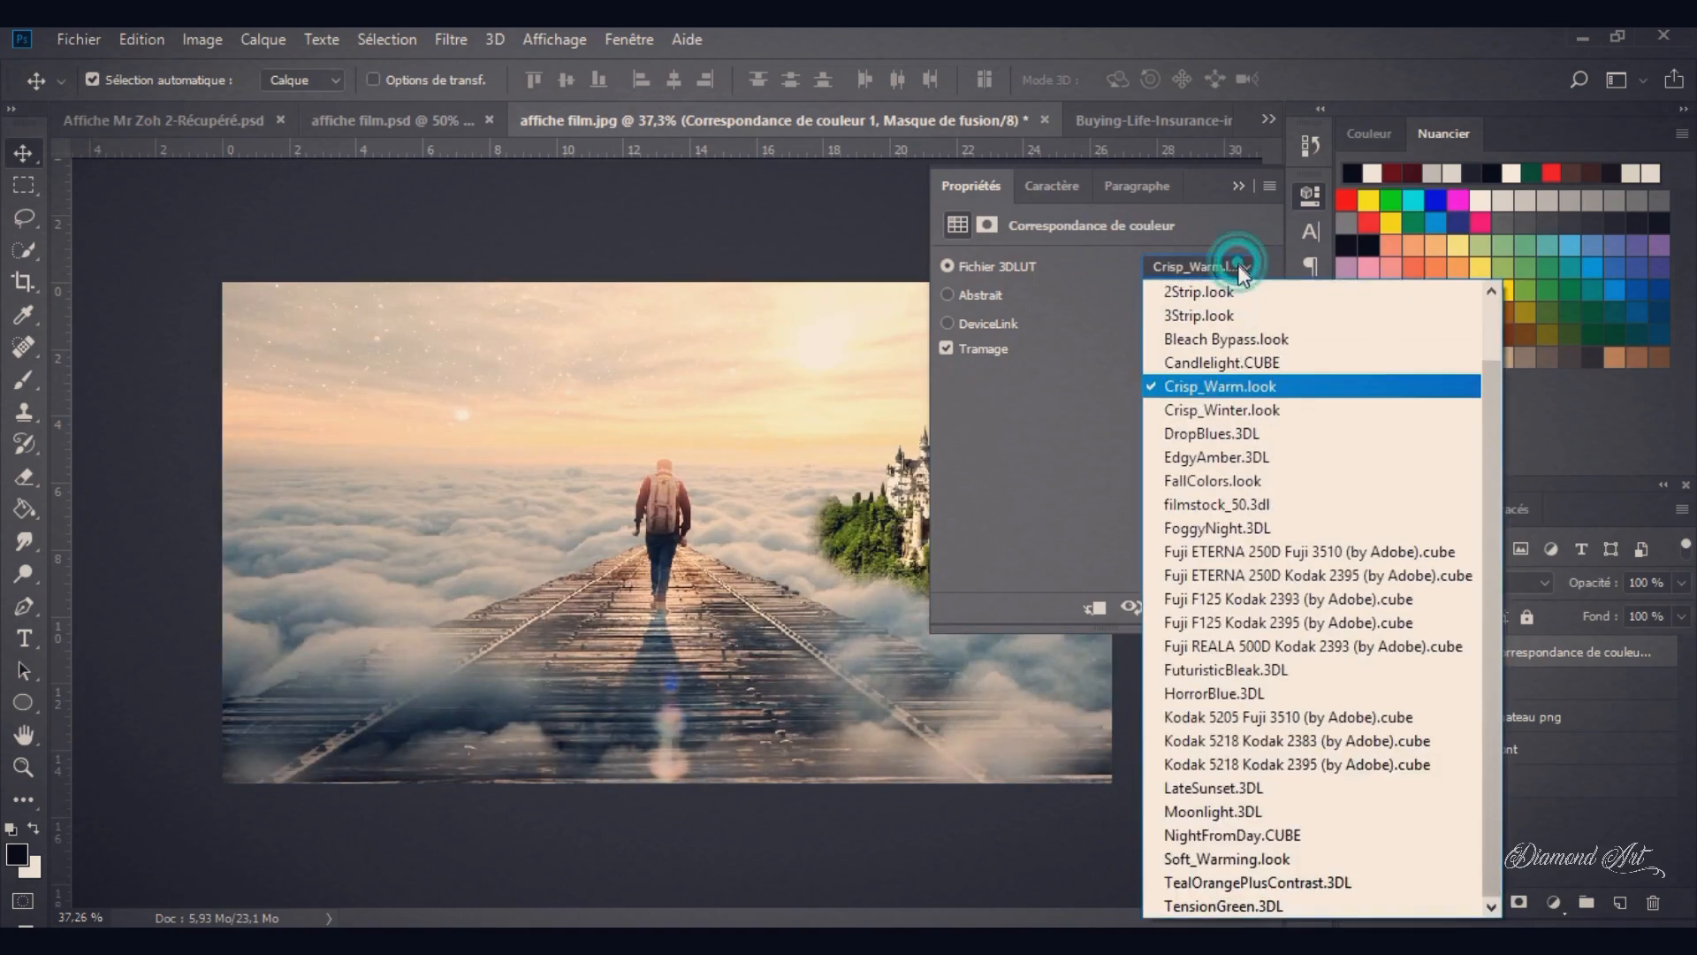
left_click(1238, 411)
left_click(1233, 266)
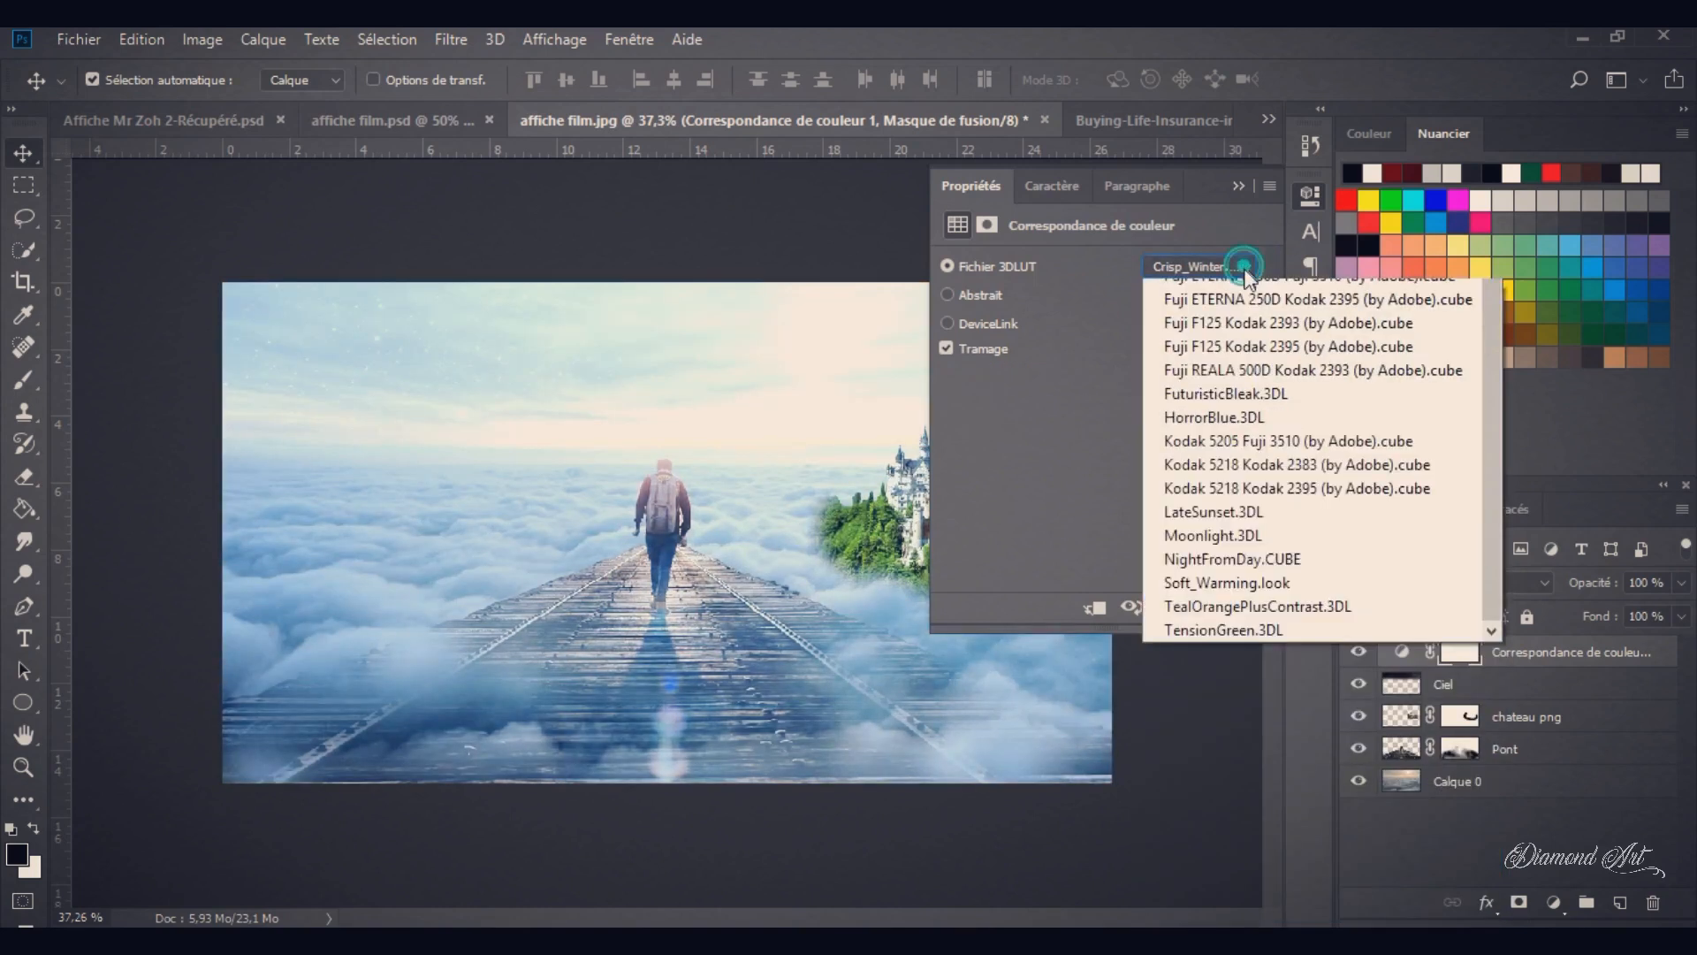
left_click(1242, 446)
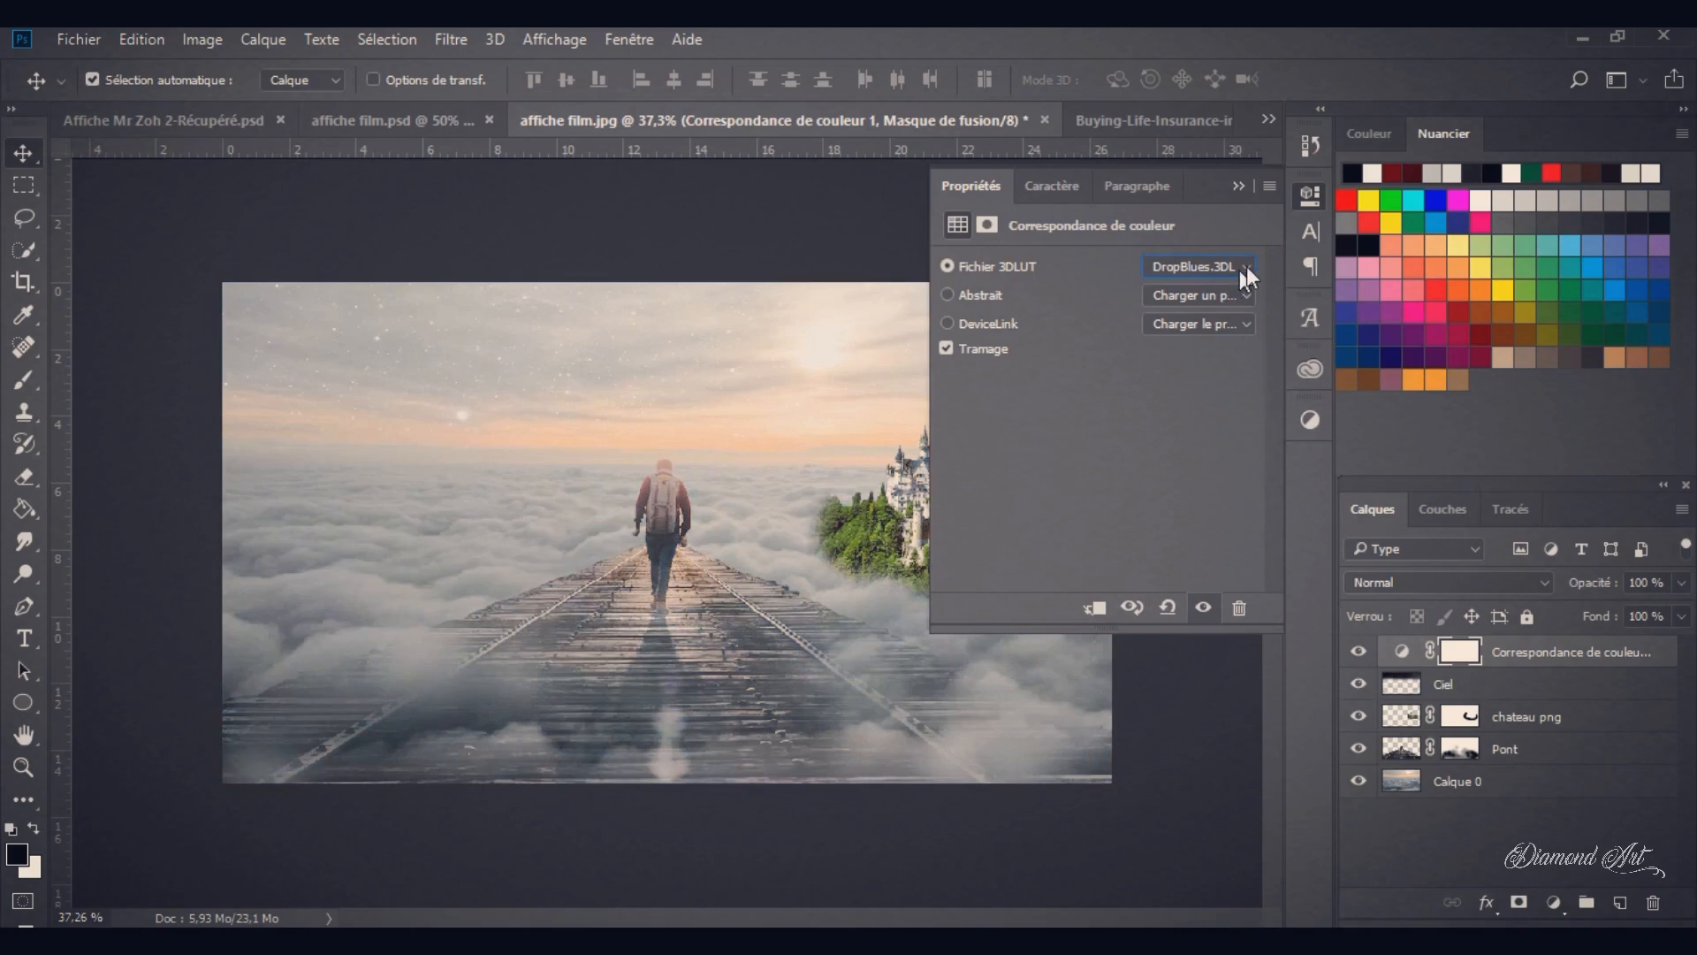
left_click(1247, 267)
left_click(1249, 485)
left_click(1248, 267)
left_click(1242, 502)
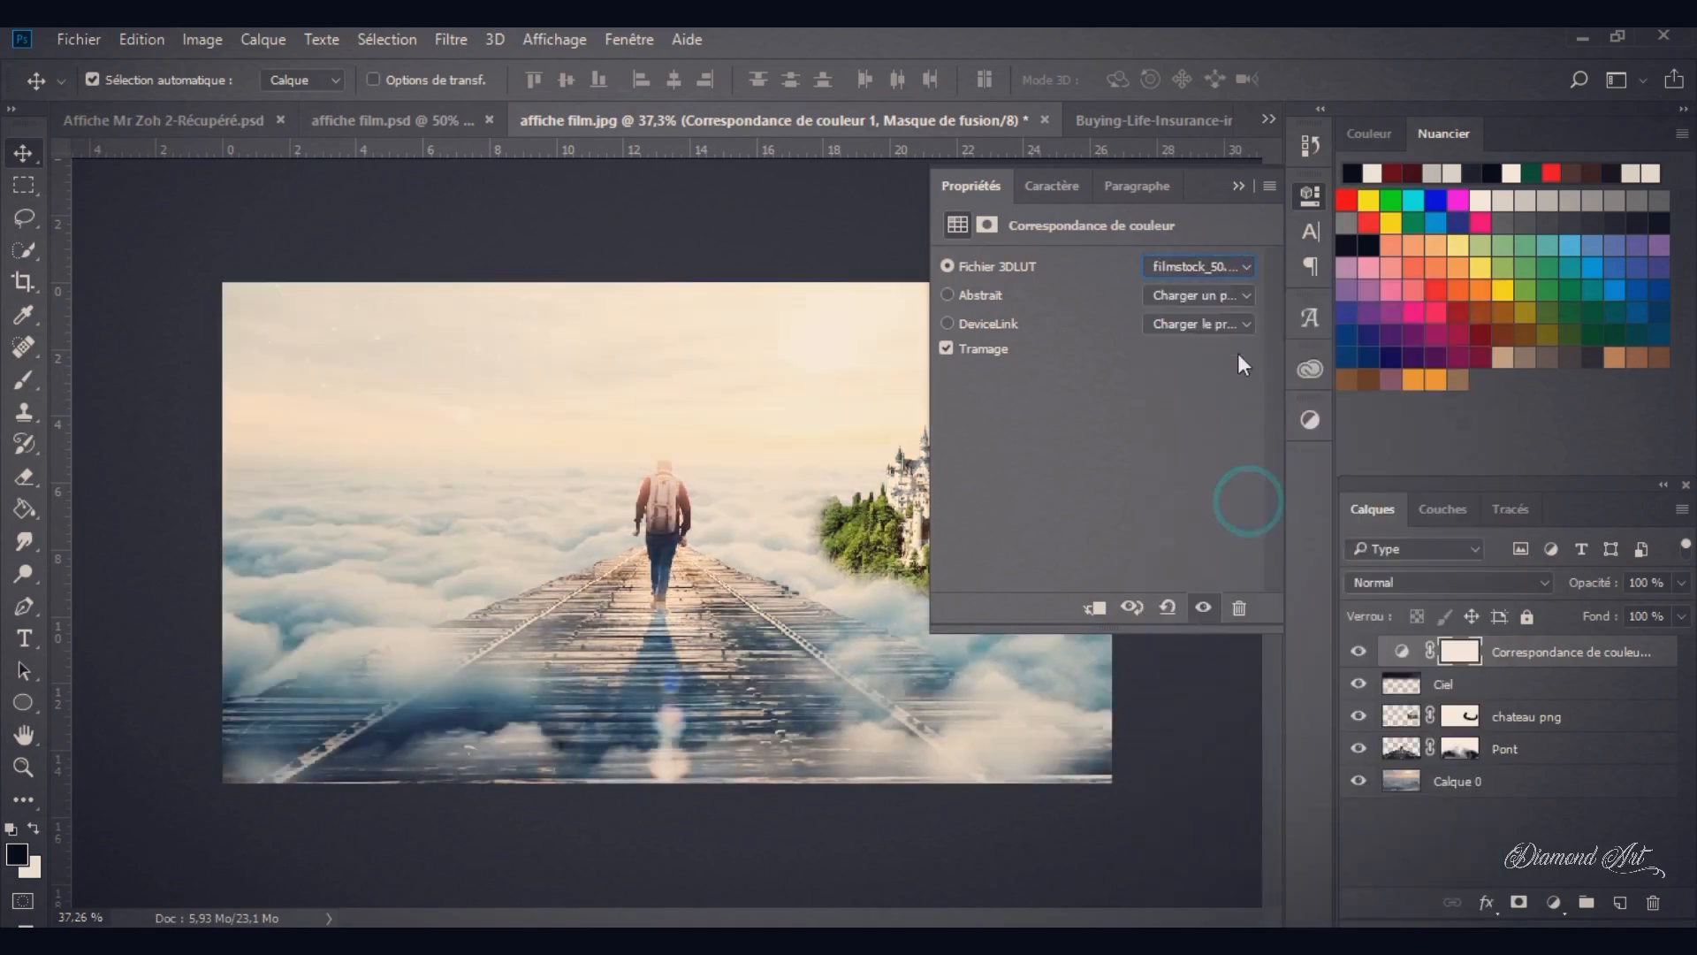
Step: Try the Fuji ETERNA, Fuji F125 Kodak 2393, Fuji F125 Kodak 2395 and FuturisticBleak.3DL 3DLUT files on the color lookup adjustment
left_click(1247, 266)
left_click(1242, 542)
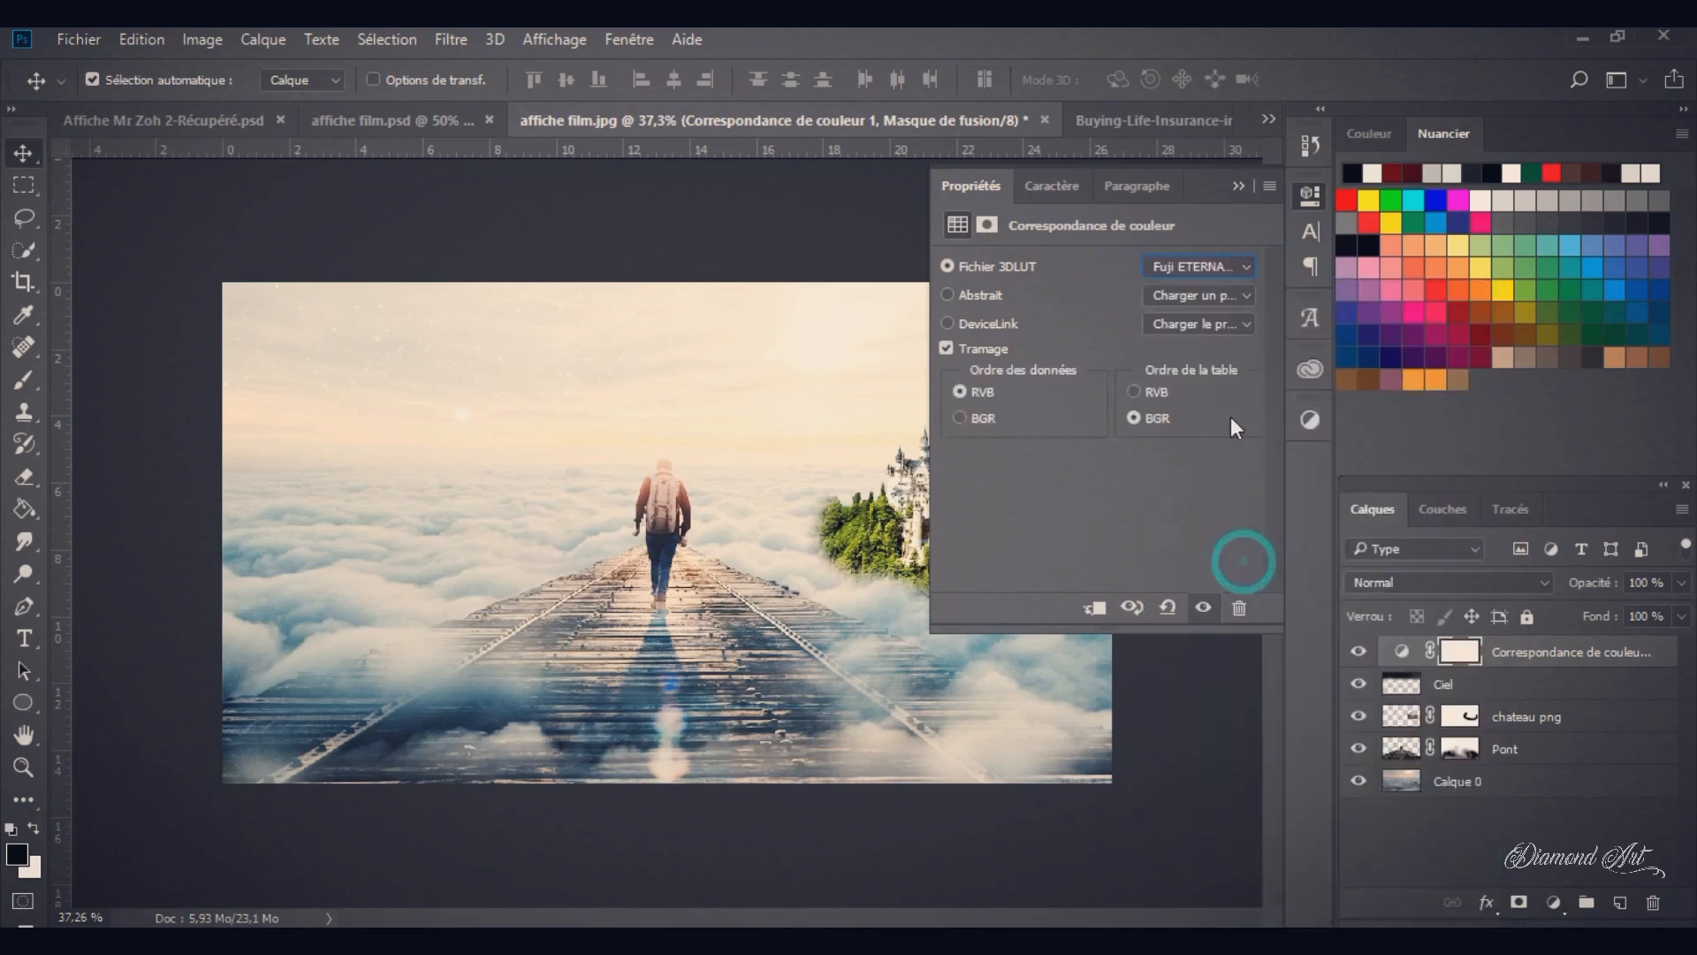
left_click(1243, 269)
left_click(1266, 591)
left_click(1247, 267)
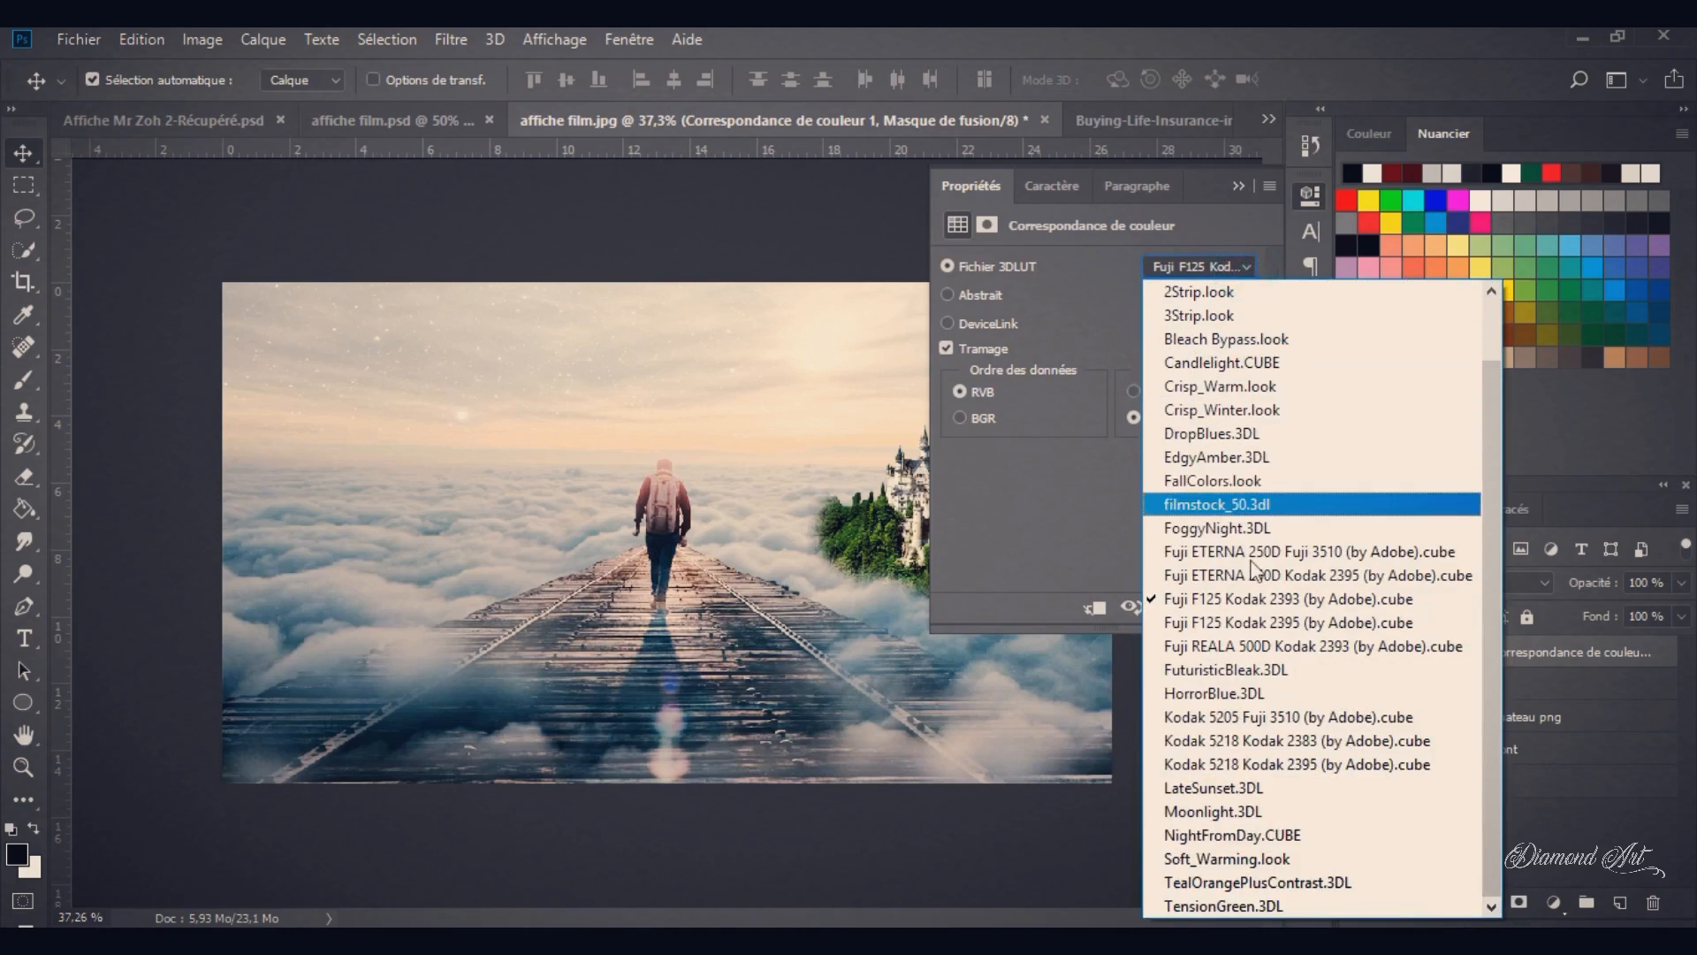
left_click(1238, 611)
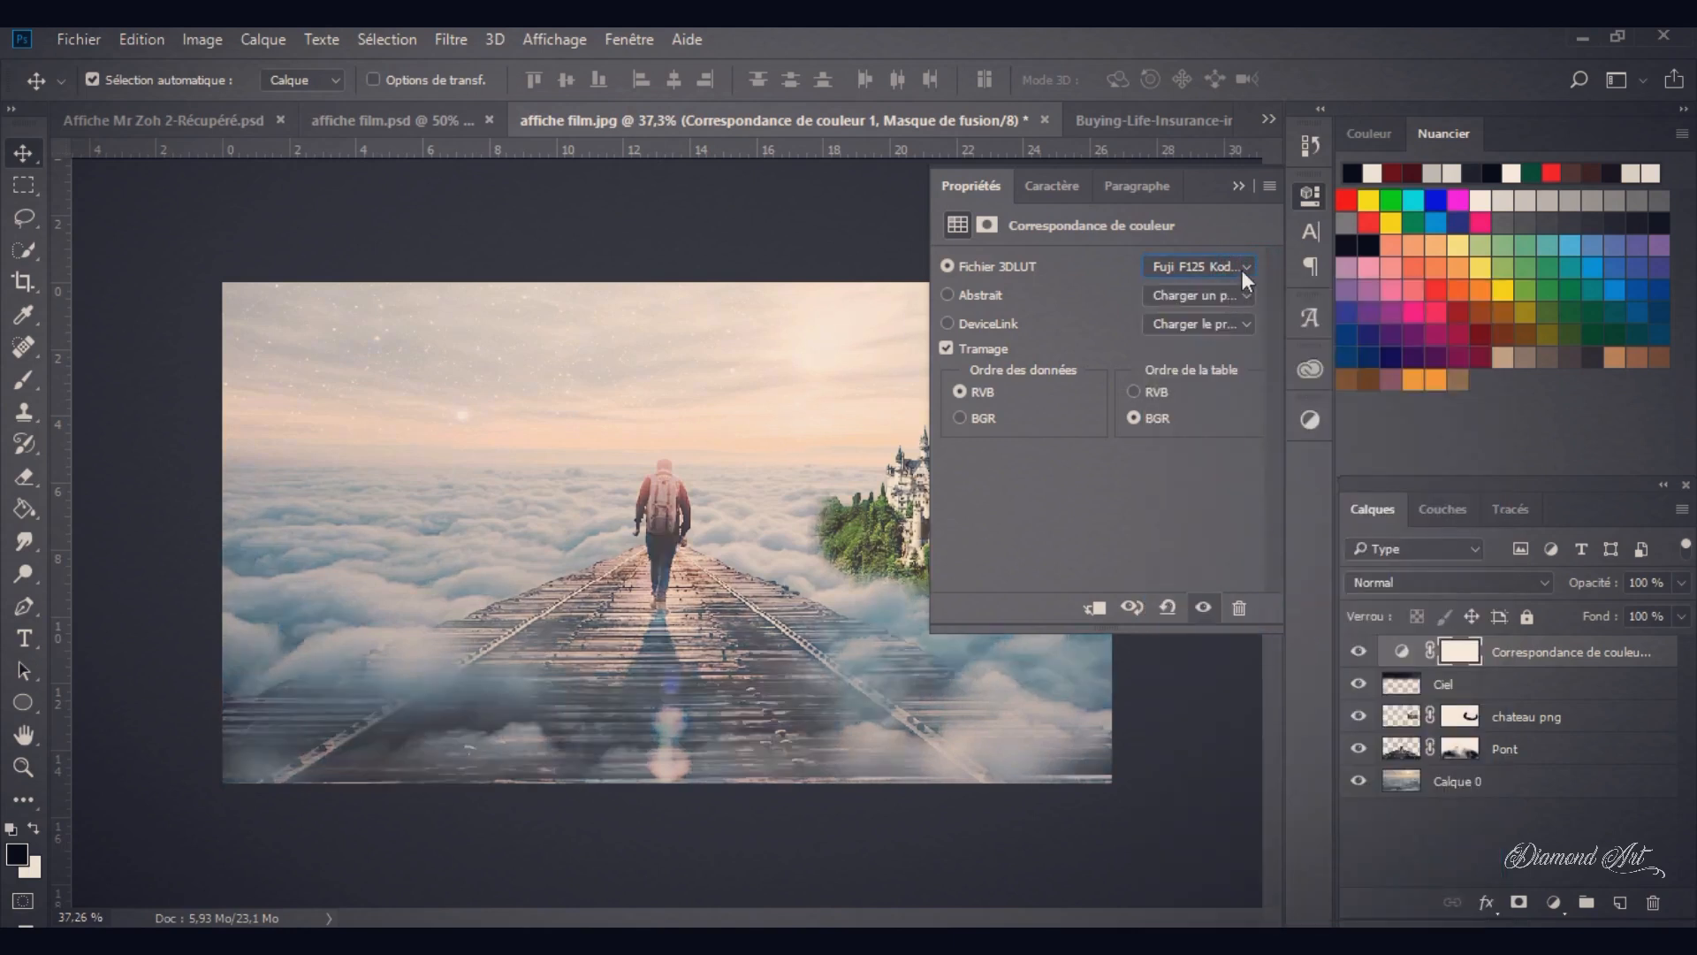
left_click(1243, 268)
left_click(1282, 663)
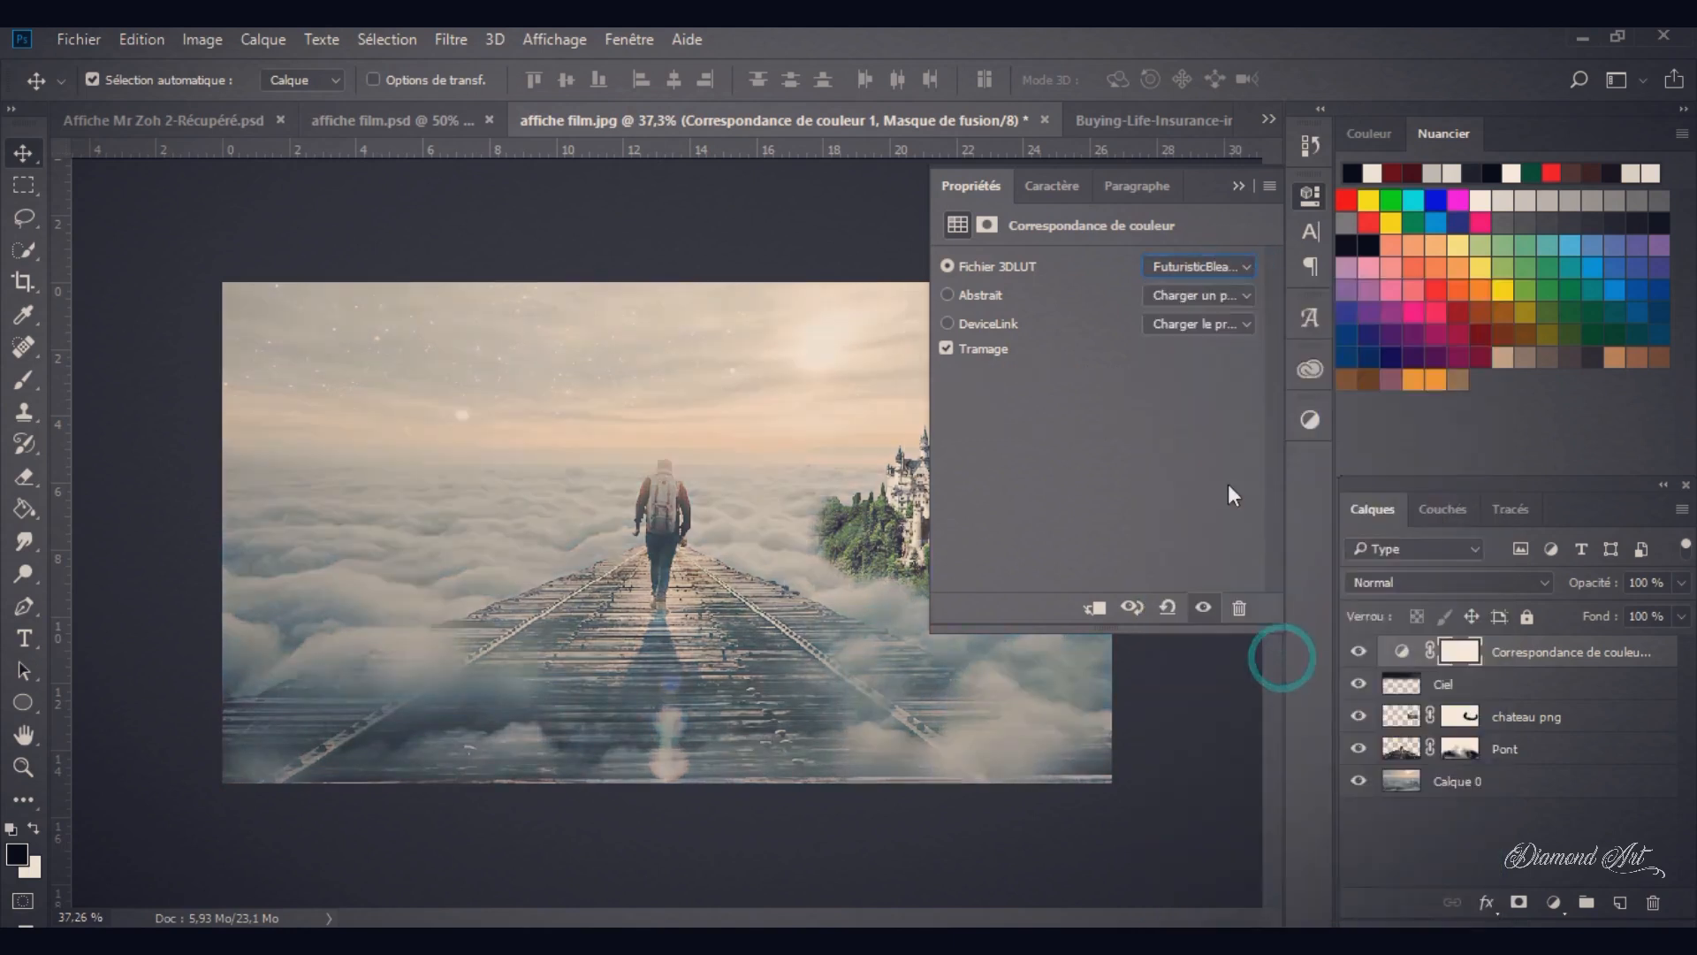
left_click(1243, 267)
left_click(1251, 691)
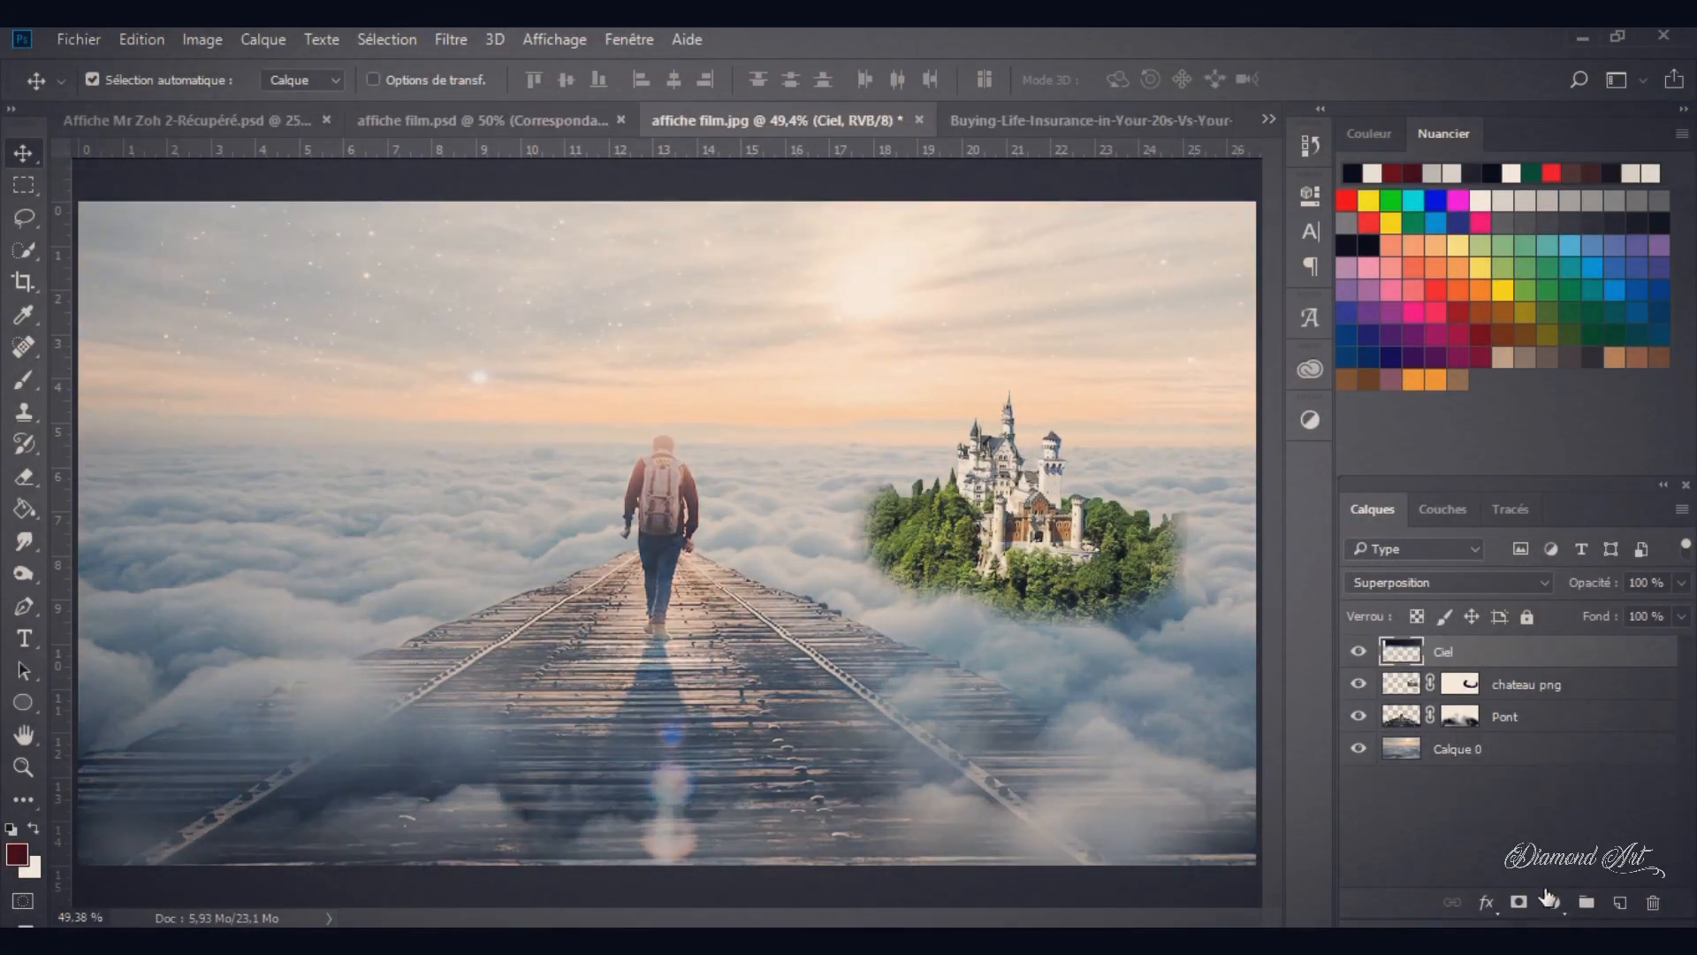
Step: Add a Correspondance de couleur adjustment layer above the Ciel layer using the LateSunset.3DL 3DLUT file
left_click(1549, 899)
left_click(1503, 751)
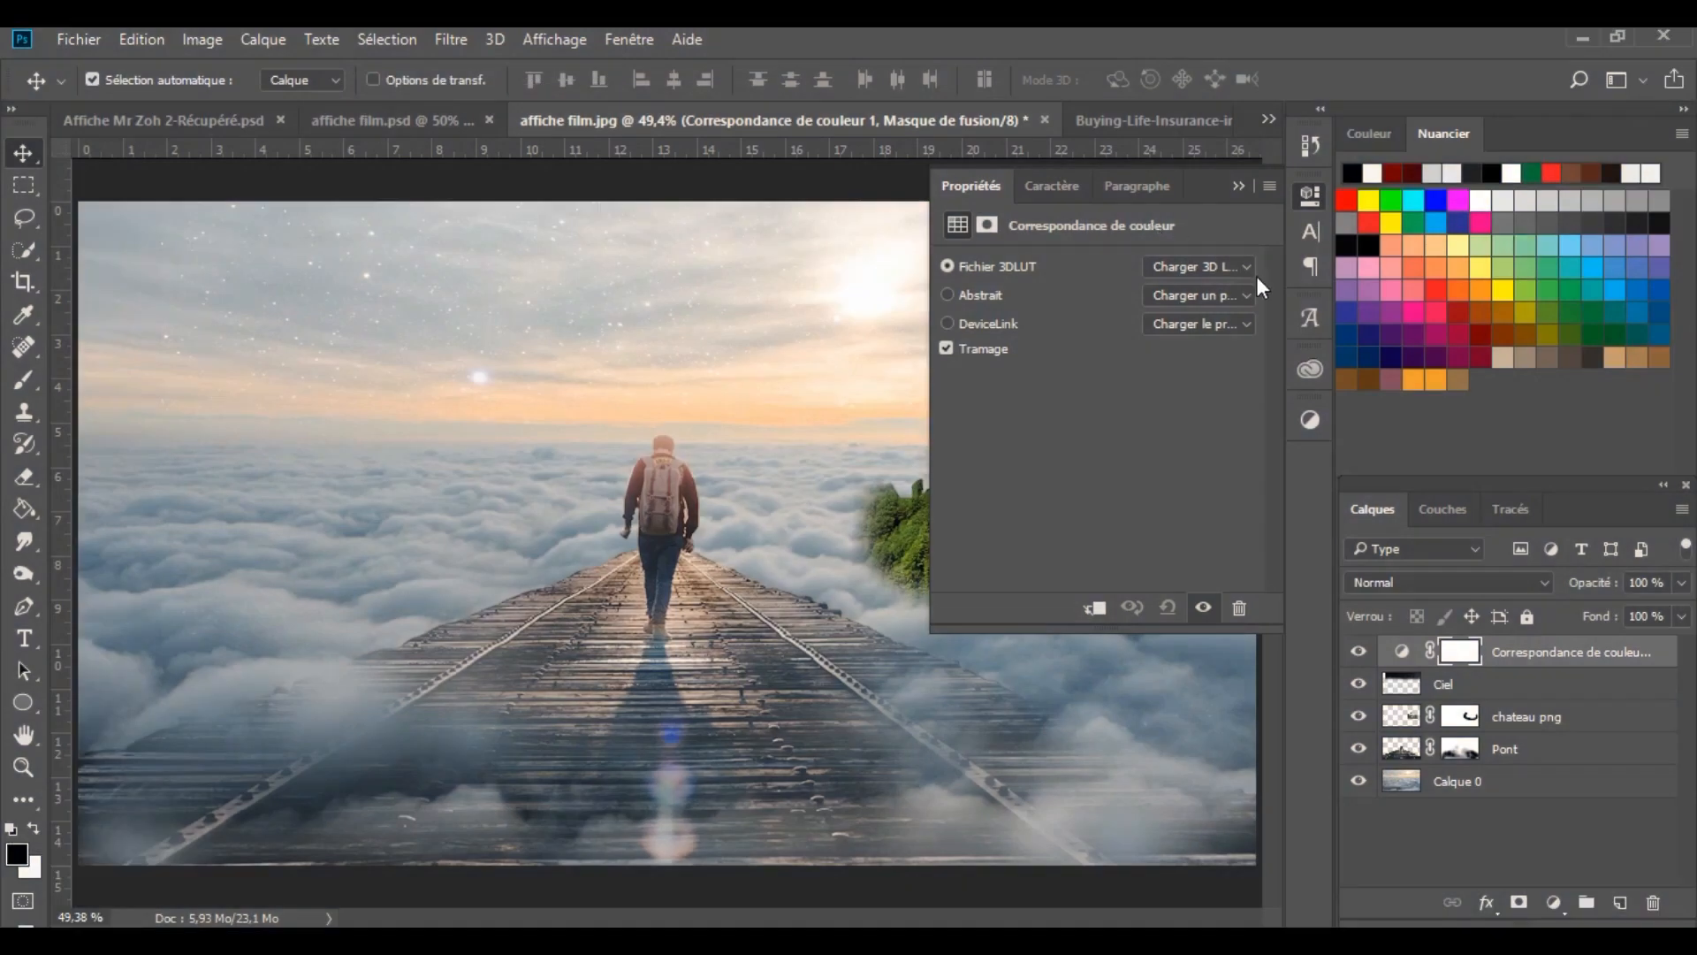
left_click(1240, 267)
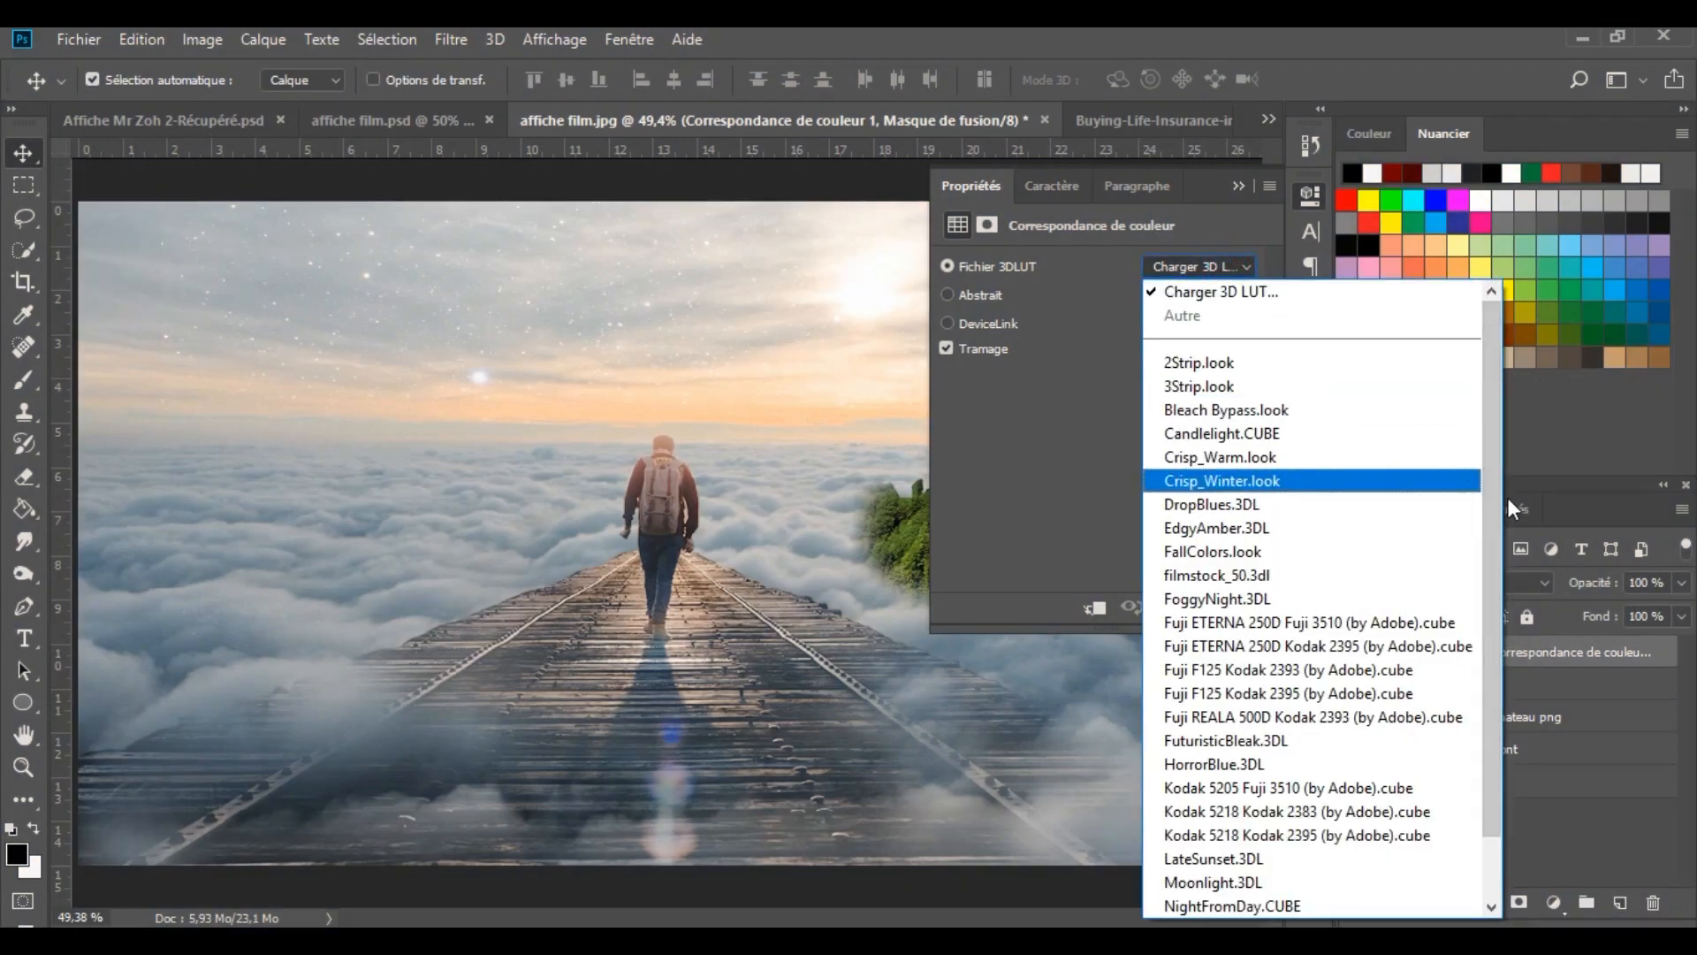
scroll(1494, 517, "down", 1)
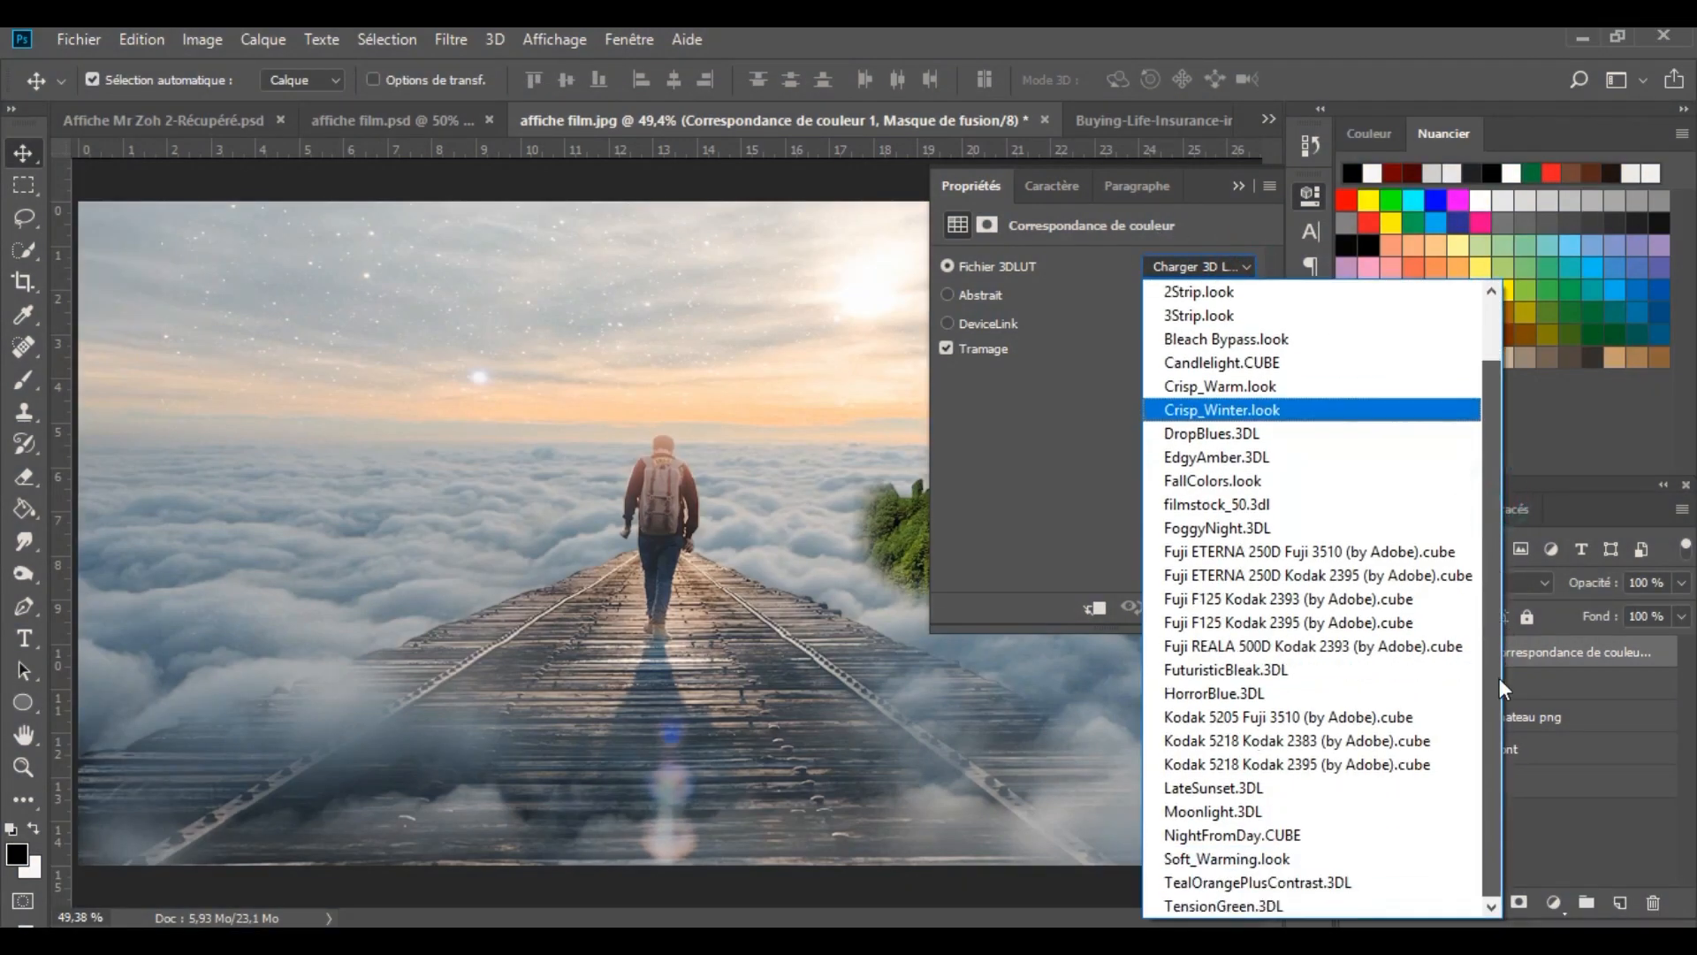
left_click(1269, 796)
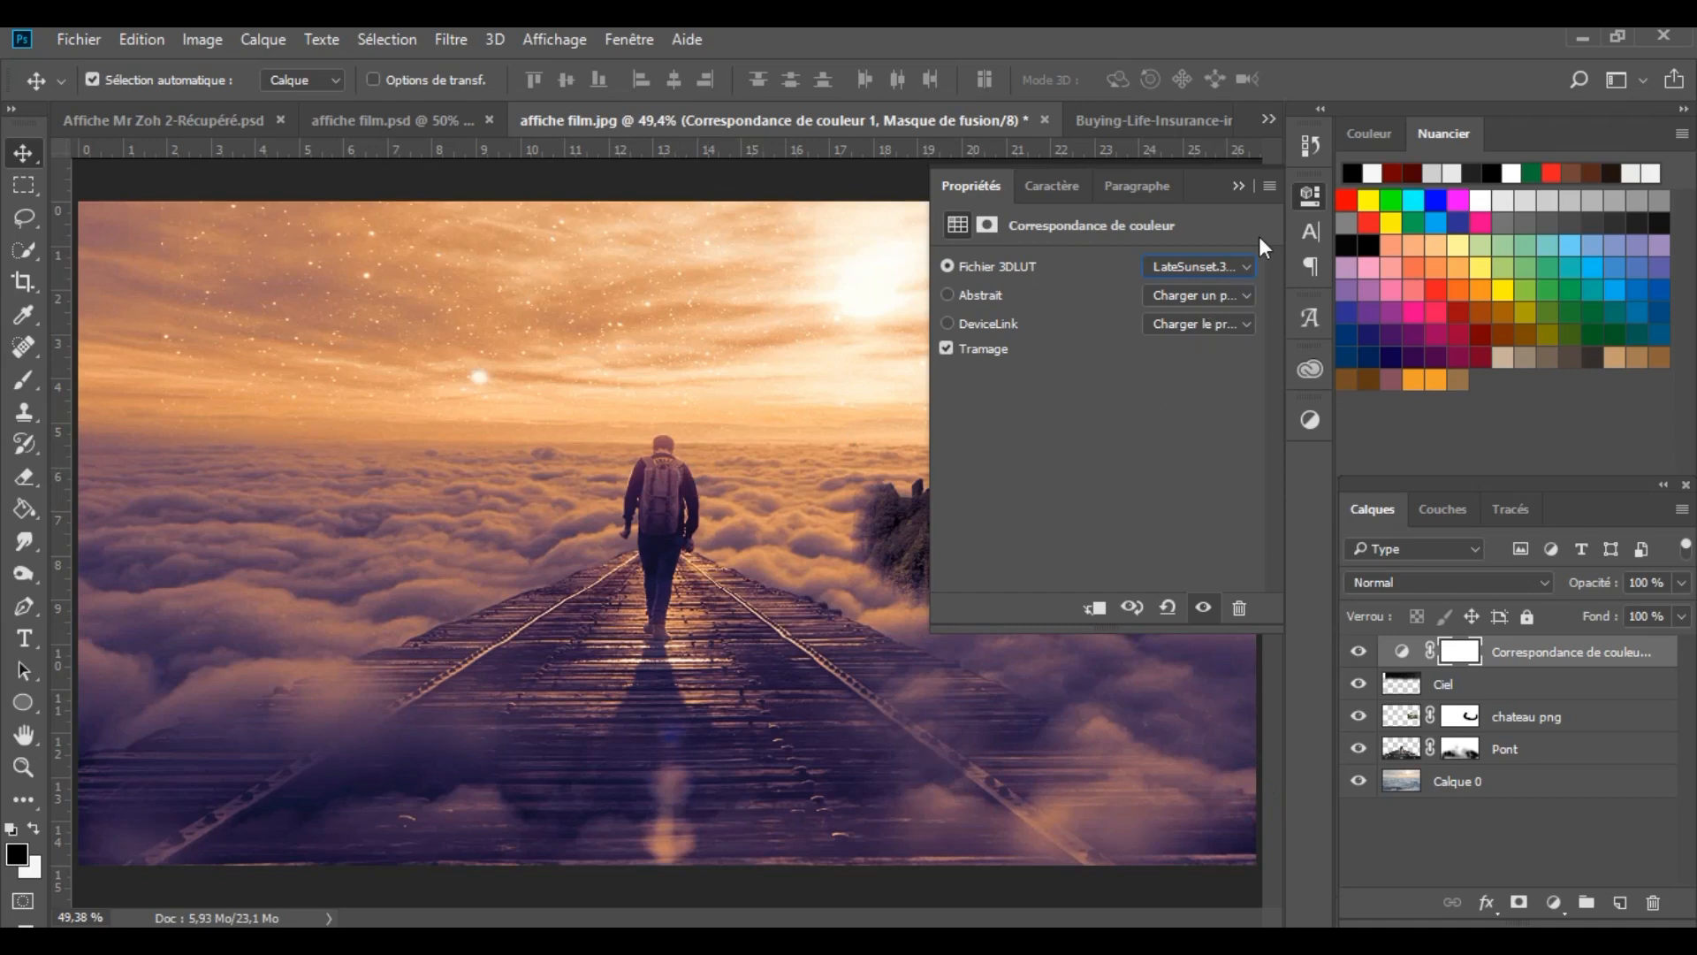
Step: Collapse the adjustment properties and lower the Correspondance de couleur layer's opacity to 53 %
left_click(1238, 187)
left_click(1681, 583)
left_click_drag(1631, 614, 1620, 611)
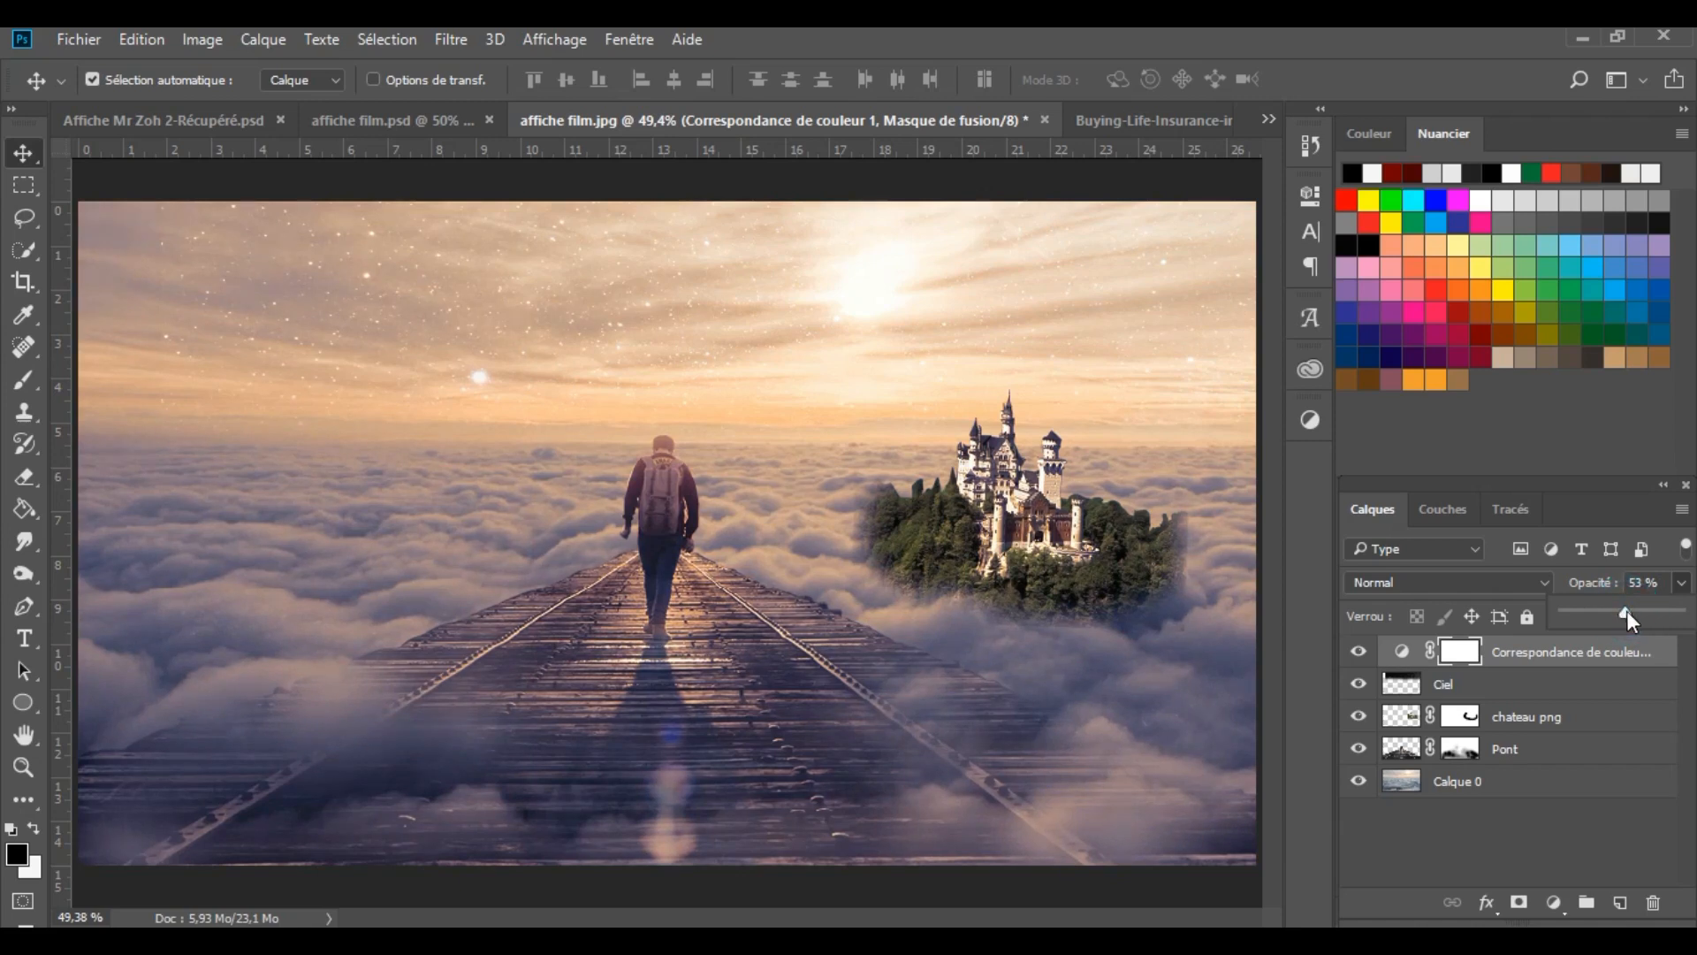
Step: Compare the color grading with the affiche film.psd reference document, returning to affiche film.jpg
left_click(405, 121)
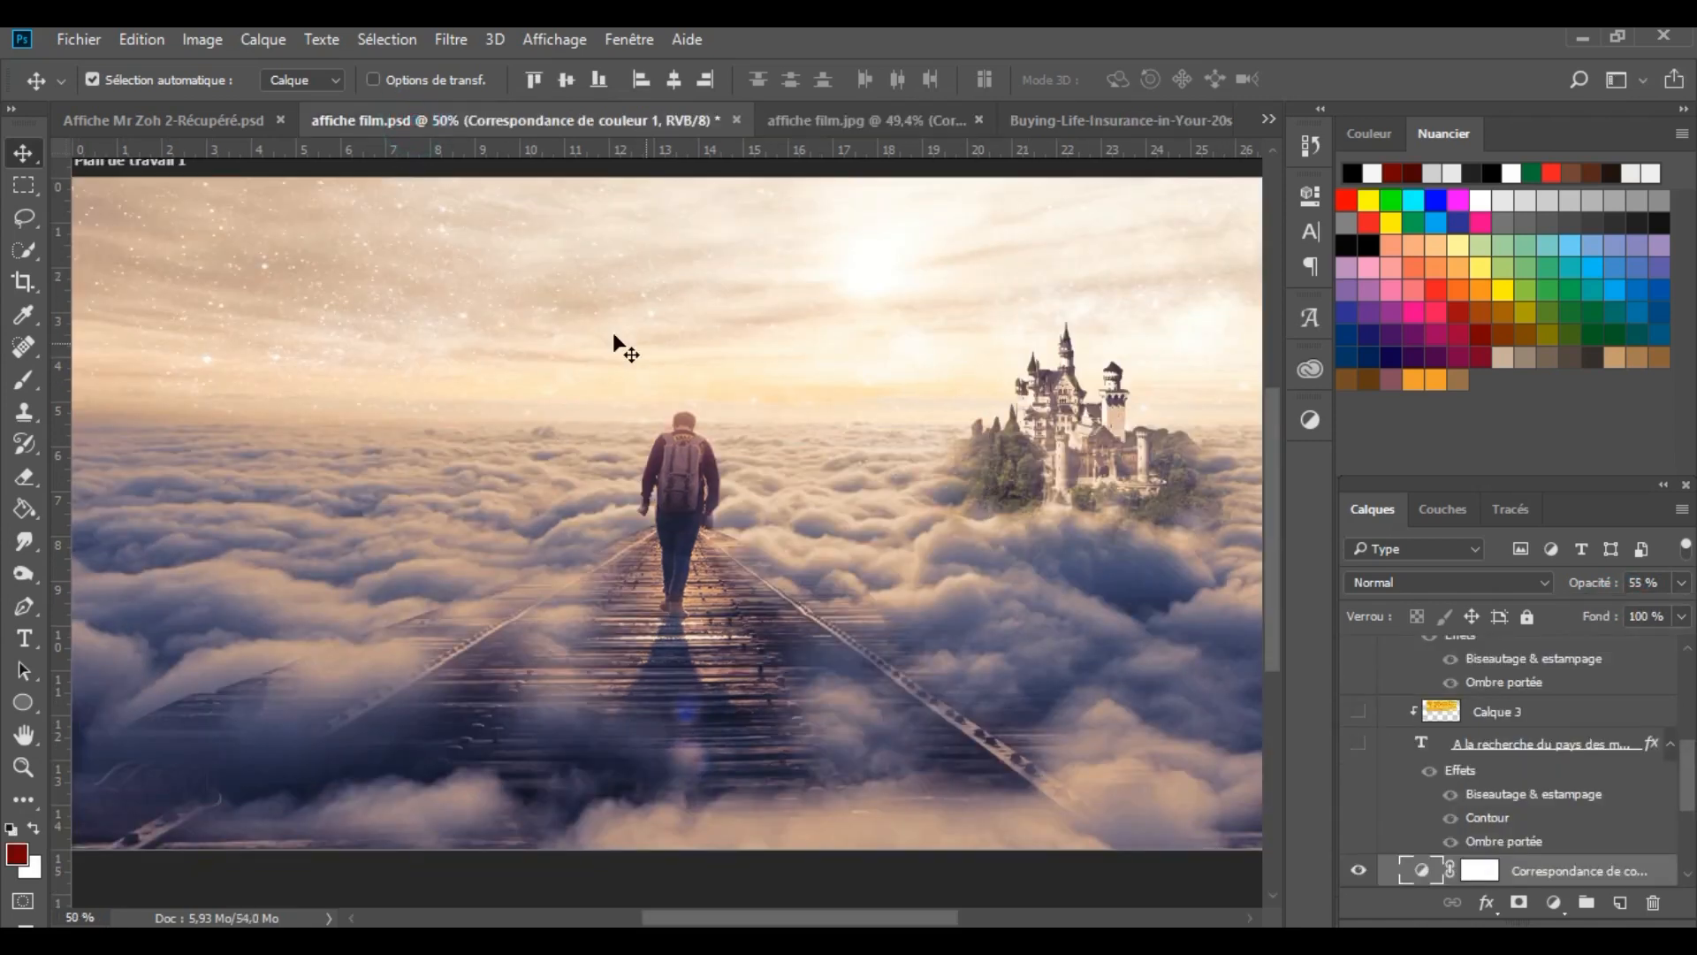
left_click(862, 121)
key("d")
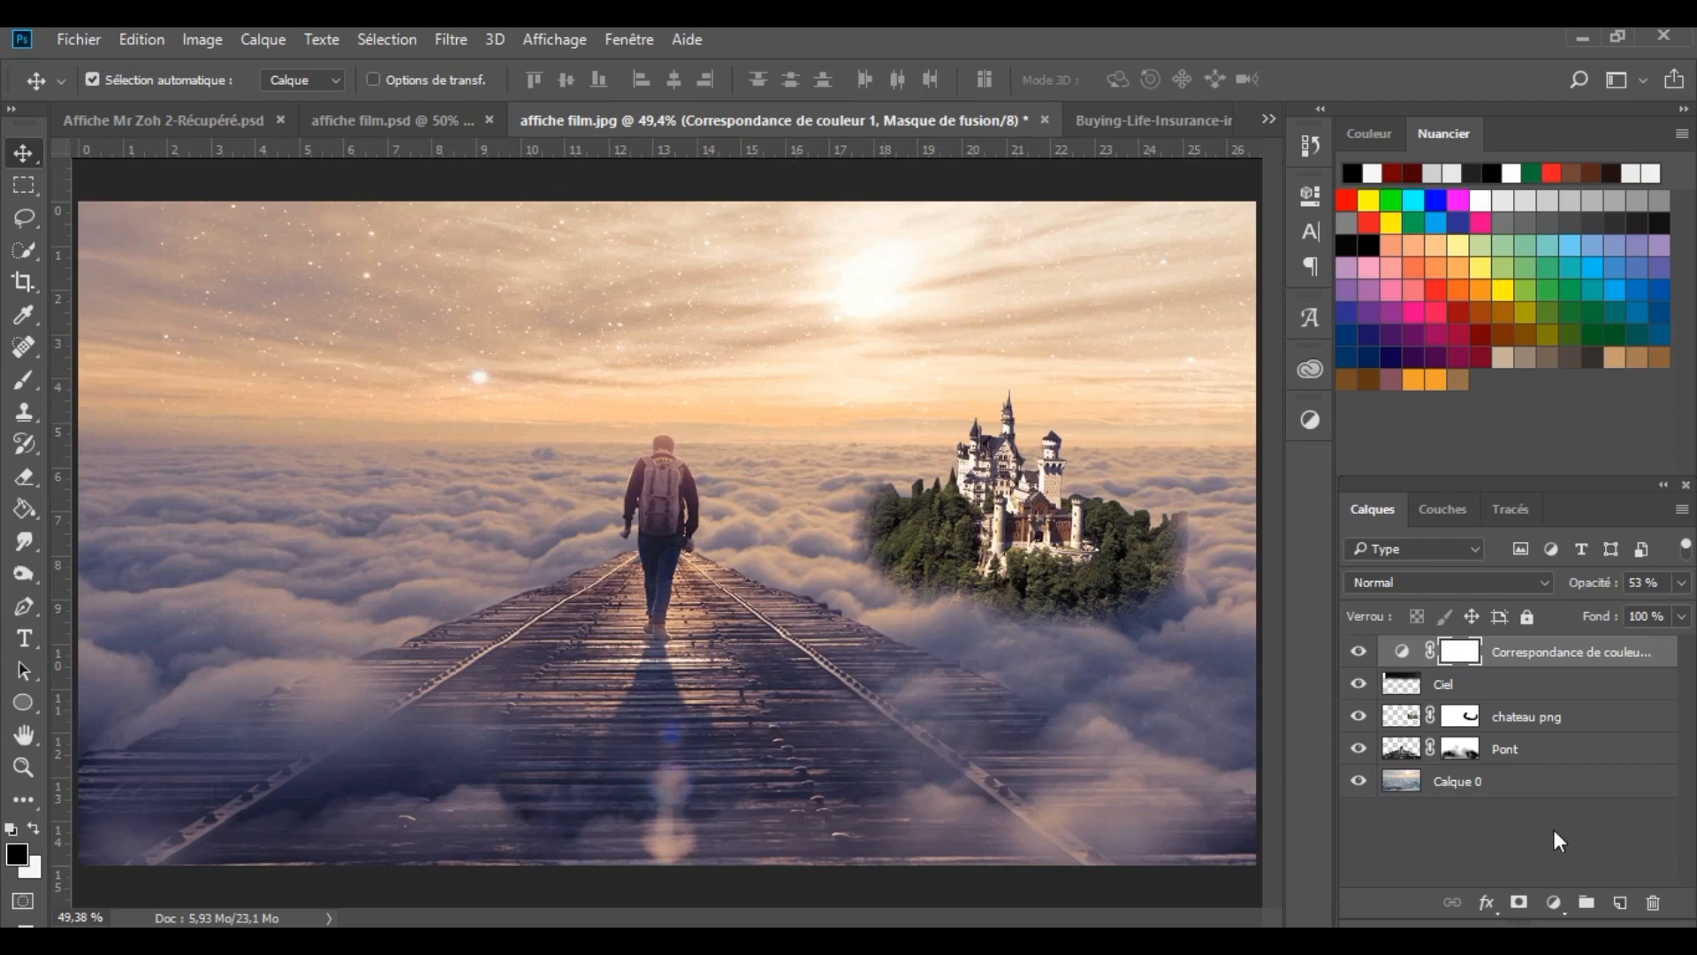
Step: Select the chateau png layer's image and set the soft eraser's size to 34 px
left_click(24, 477)
left_click(1414, 716)
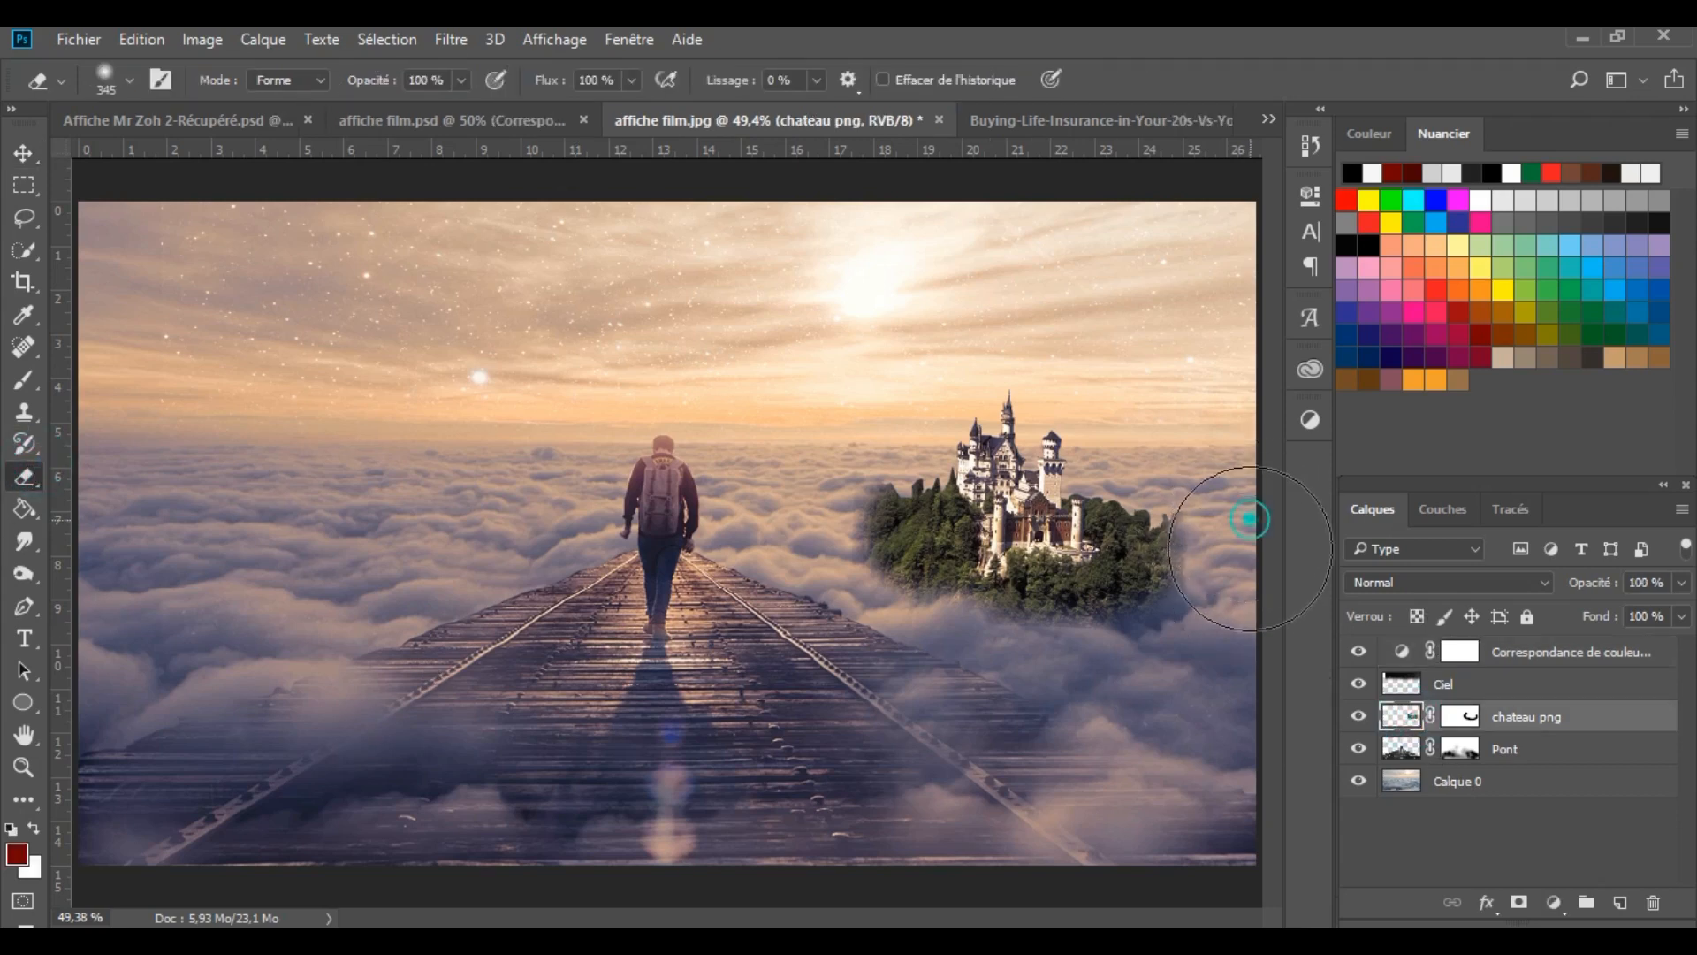
left_click(130, 80)
left_click_drag(283, 161, 168, 162)
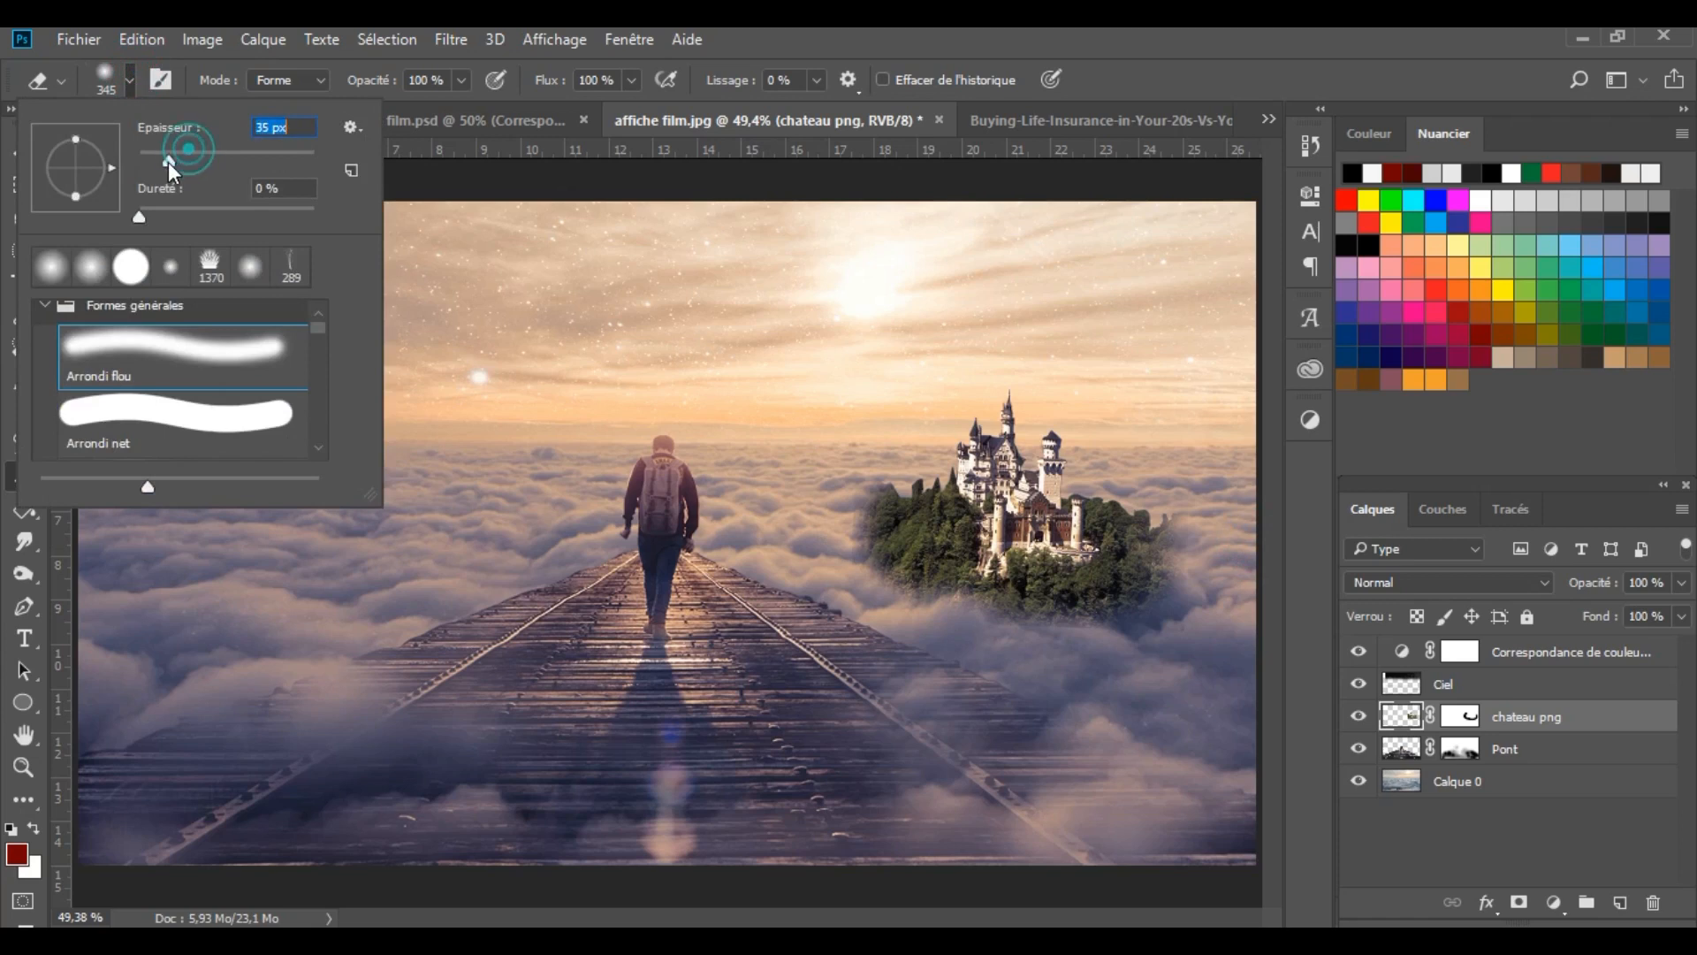
left_click(1205, 505)
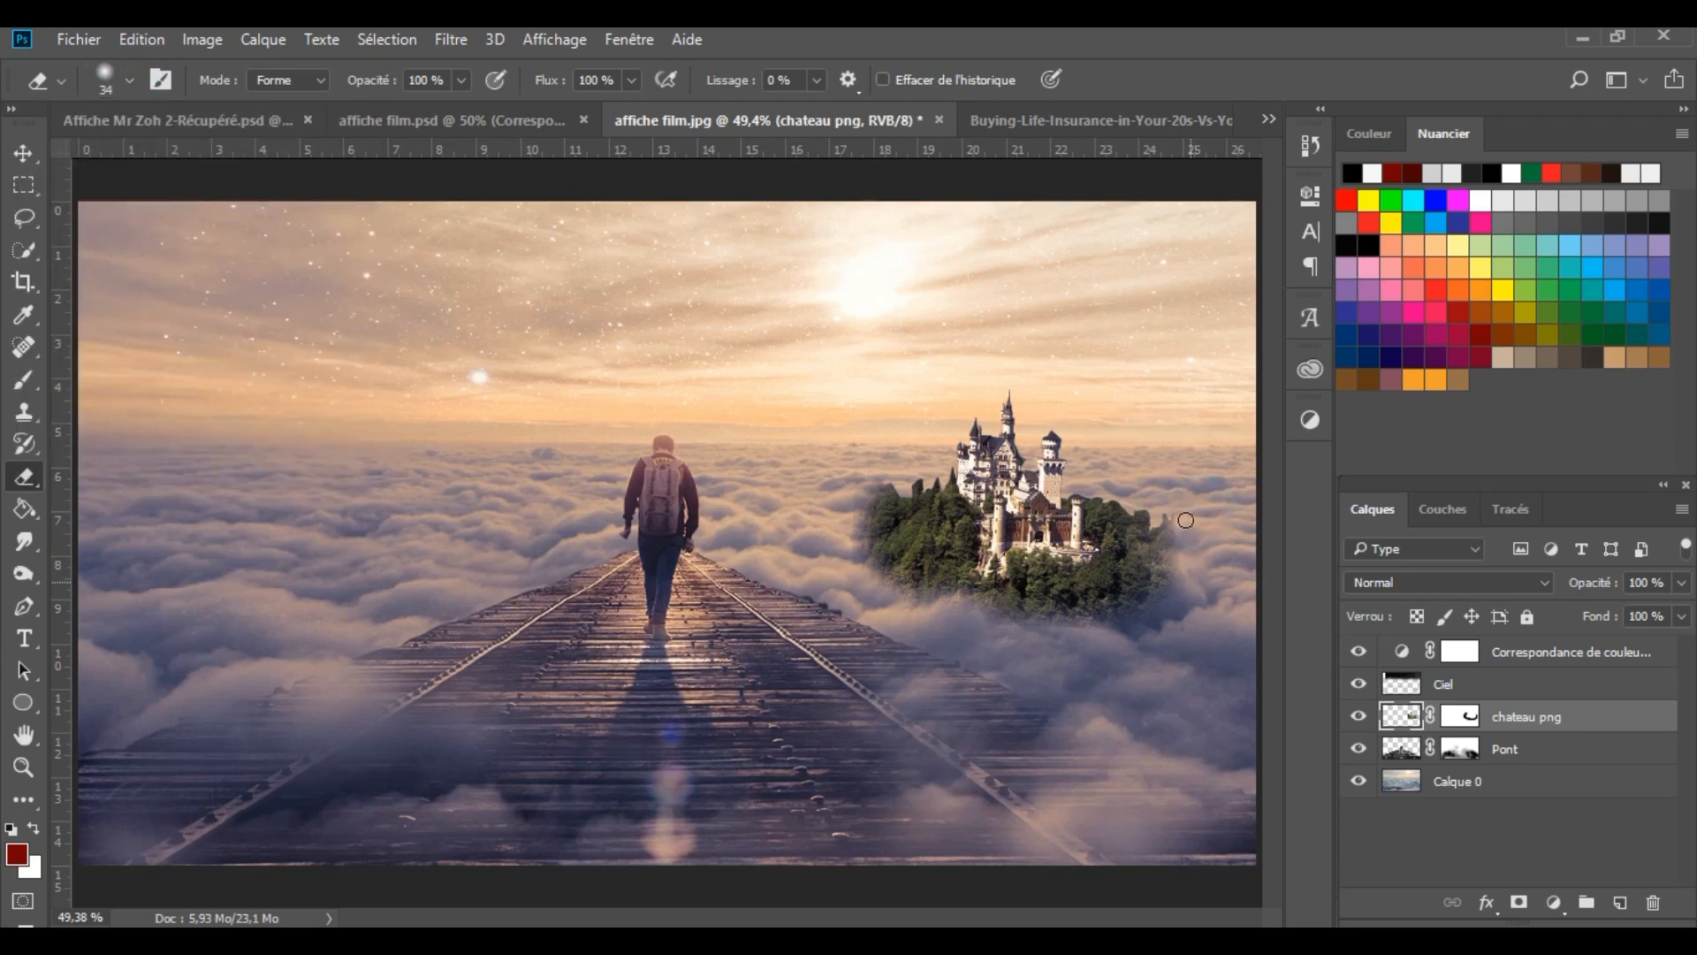